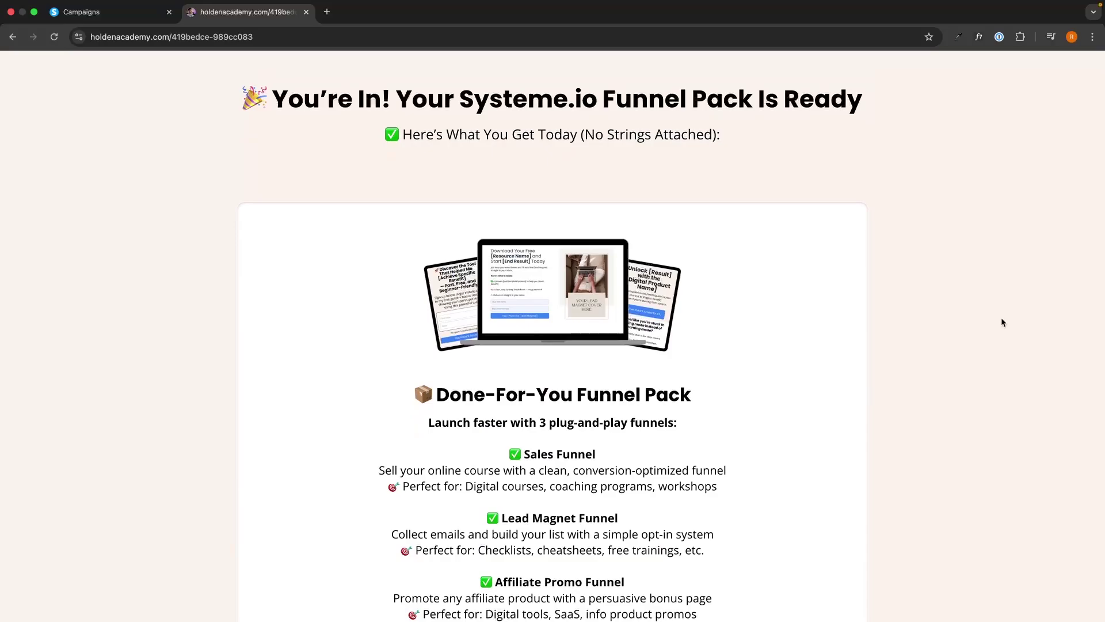
Scroll the bonus page past the Done-For-You Funnel Pack and Email Sequence bonus cards
{"action": "scroll", "coordinate": [1002, 323], "scroll_direction": "down", "scroll_amount": 3}
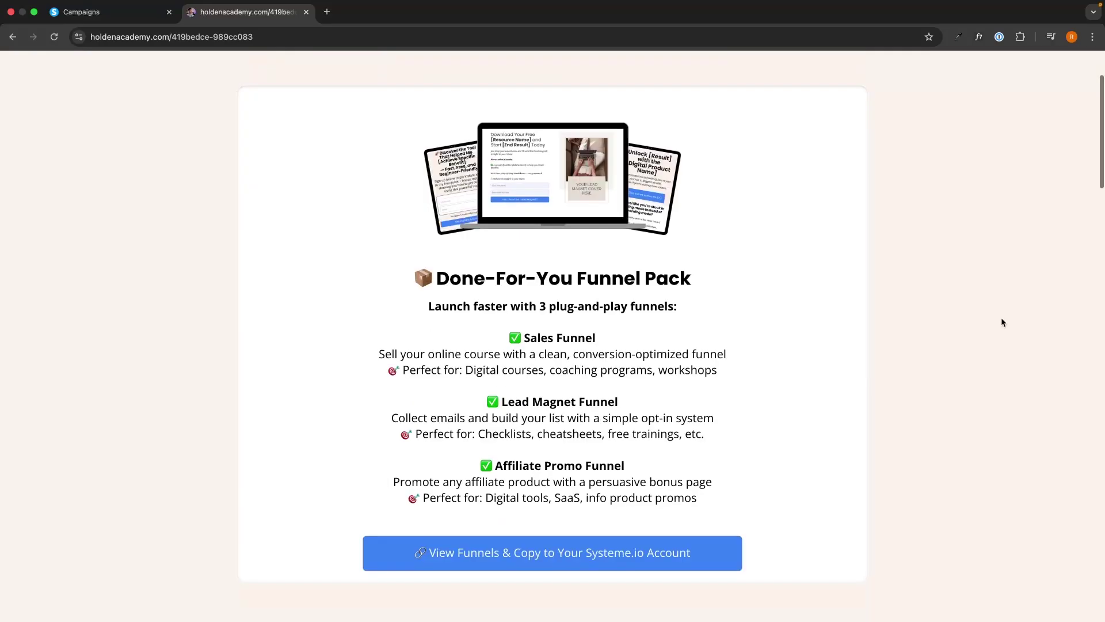
{"action": "scroll", "coordinate": [1002, 322], "scroll_direction": "down", "scroll_amount": 20}
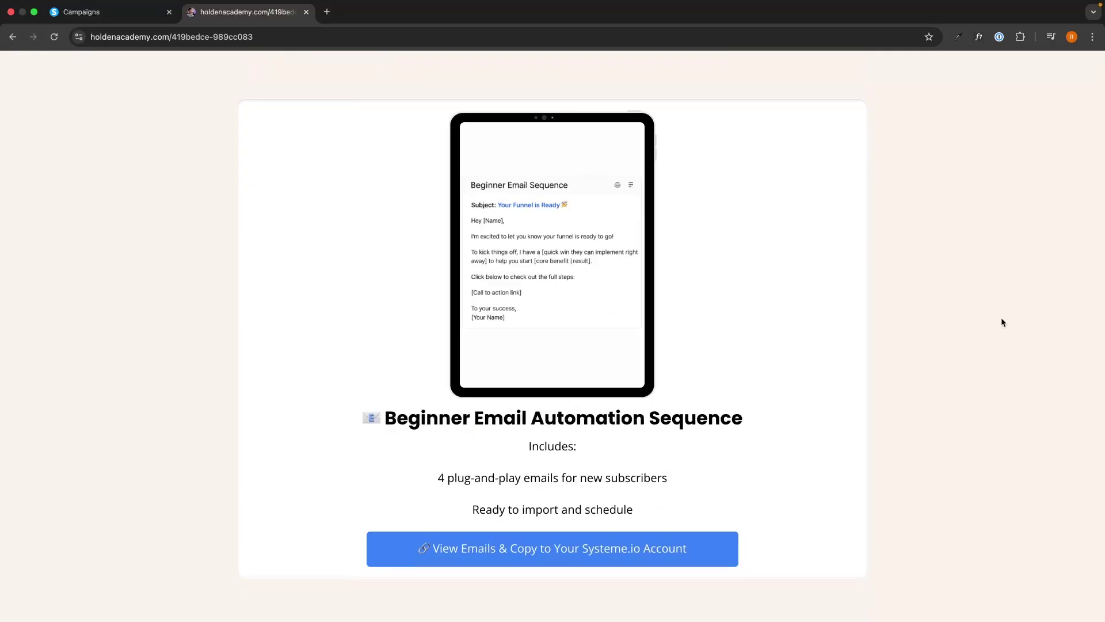
{"action": "scroll", "coordinate": [1002, 322], "scroll_direction": "up", "scroll_amount": 10}
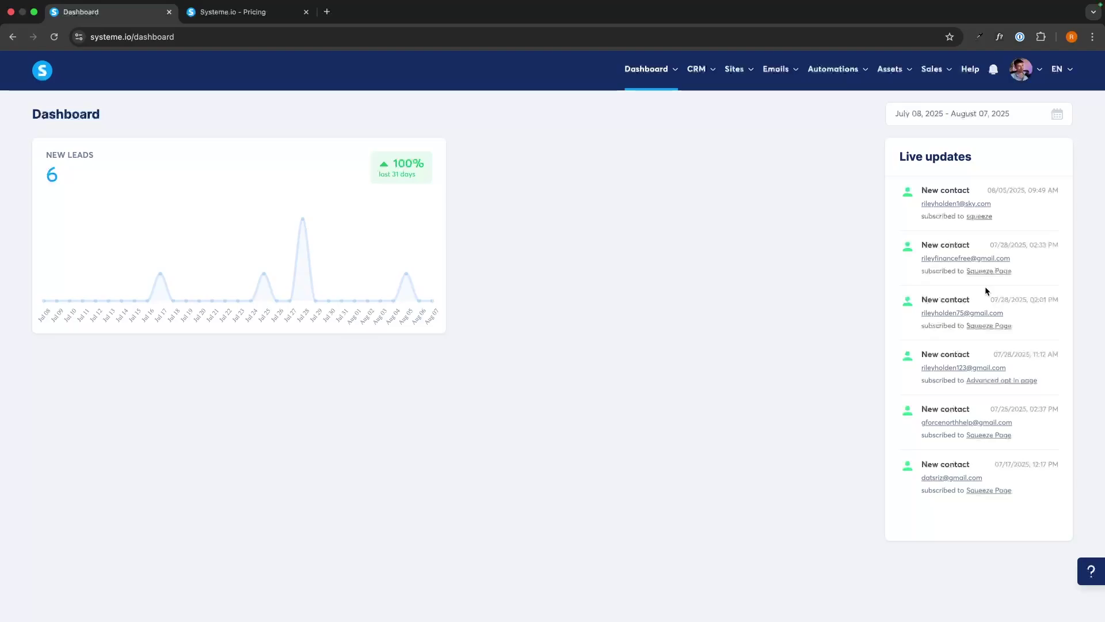
Show the Systeme.io pricing page and highlight the Webinar plan's $47/month price
{"action": "left_click", "coordinate": [230, 12]}
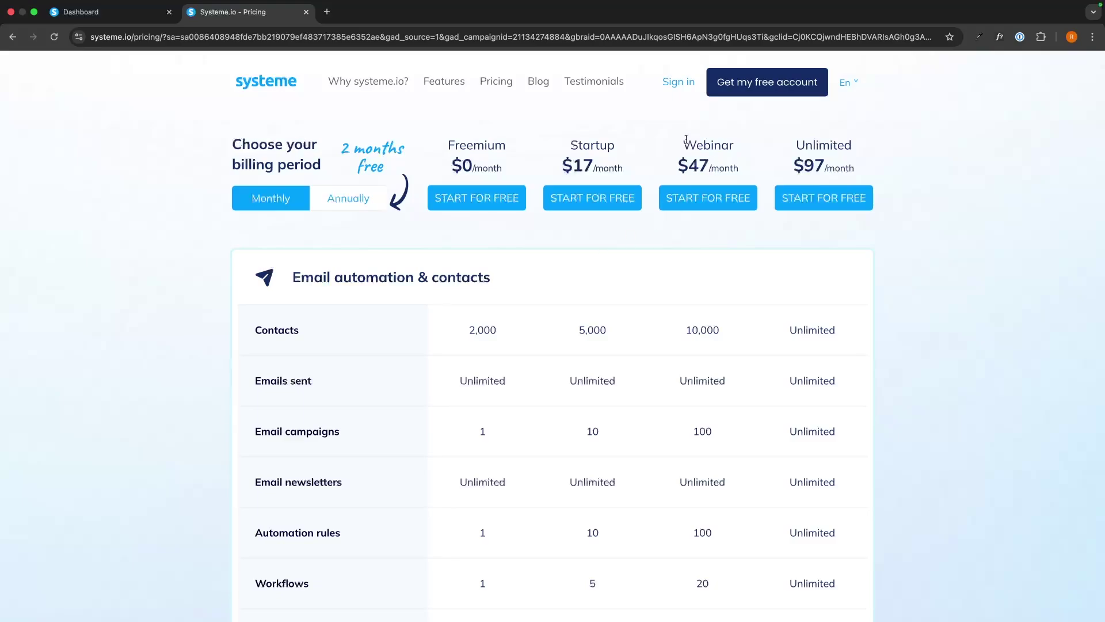
{"action": "left_click_drag", "start_coordinate": [681, 141], "coordinate": [746, 180]}
{"action": "left_click", "coordinate": [748, 173]}
{"action": "left_click_drag", "start_coordinate": [682, 142], "coordinate": [751, 176]}
{"action": "left_click", "coordinate": [748, 175]}
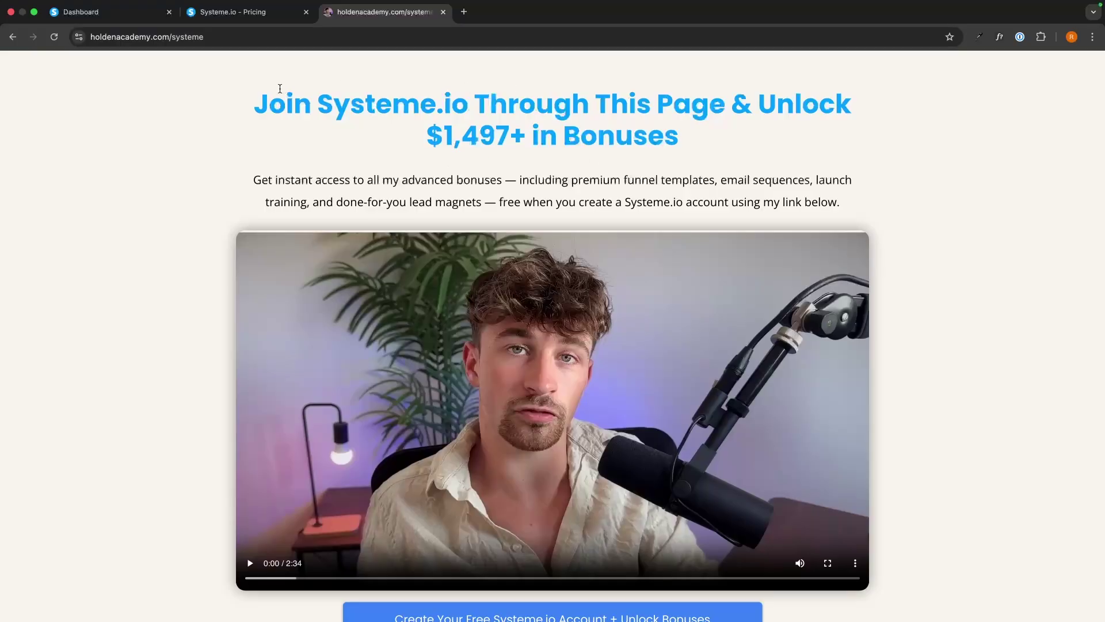
Highlight the bonus page headline and unlocked-bonus list, then close the bonus and pricing tabs
{"action": "left_click_drag", "start_coordinate": [227, 104], "coordinate": [713, 153]}
{"action": "left_click", "coordinate": [714, 152]}
{"action": "scroll", "coordinate": [661, 151], "scroll_direction": "down", "scroll_amount": 3}
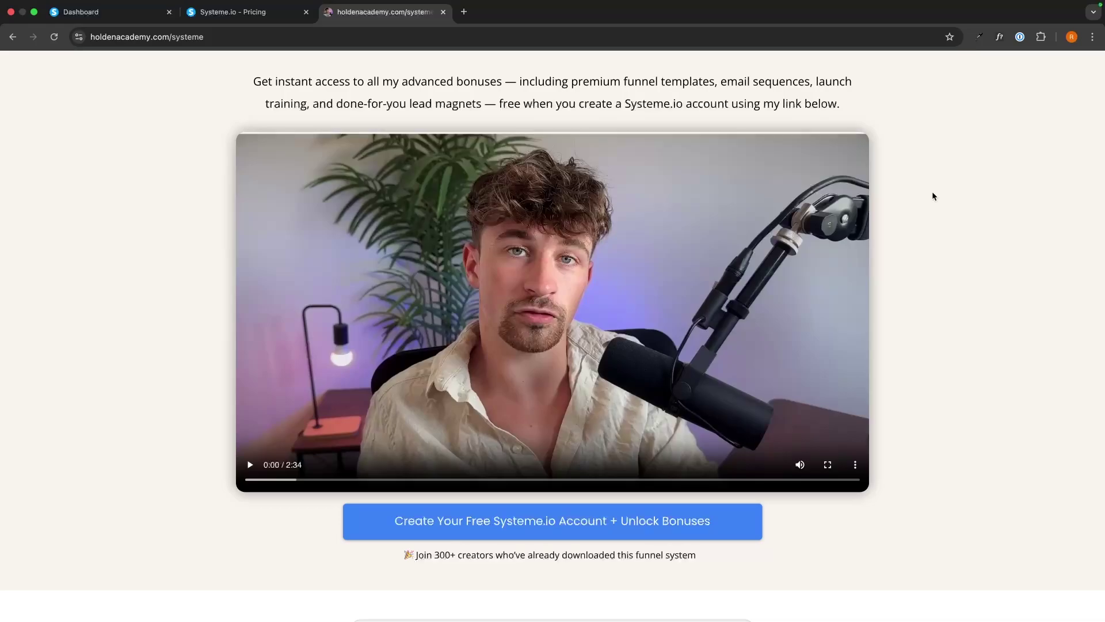
{"action": "scroll", "coordinate": [932, 196], "scroll_direction": "up", "scroll_amount": 1}
{"action": "scroll", "coordinate": [501, 237], "scroll_direction": "down", "scroll_amount": 8}
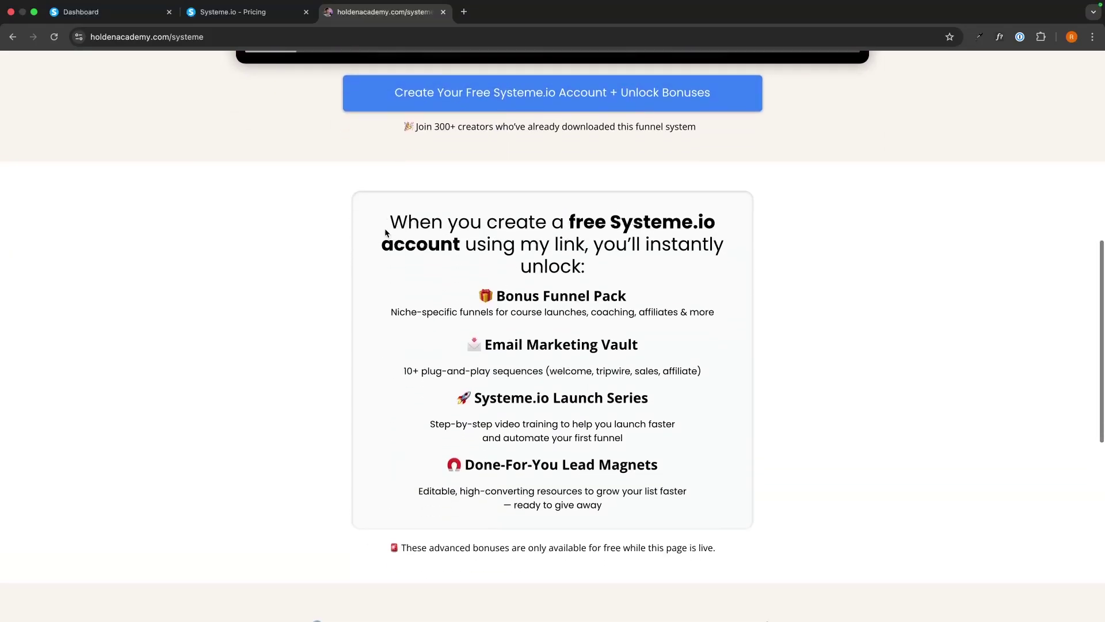
{"action": "left_click_drag", "start_coordinate": [386, 232], "coordinate": [709, 471]}
{"action": "left_click", "coordinate": [587, 290]}
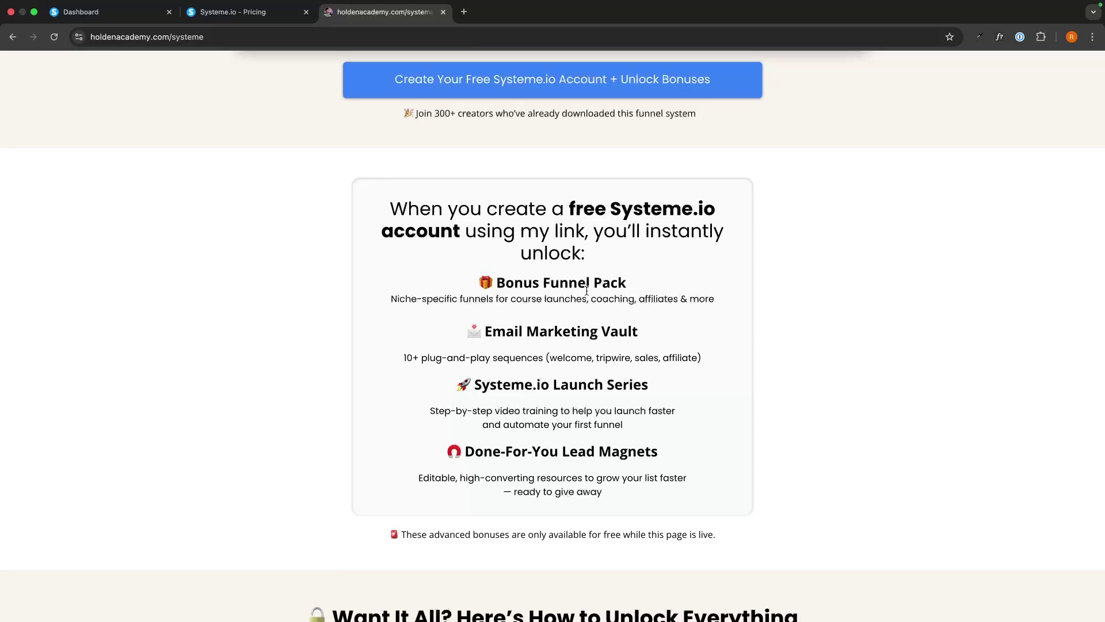
{"action": "key", "text": "super+w"}
{"action": "key", "text": "super+w"}
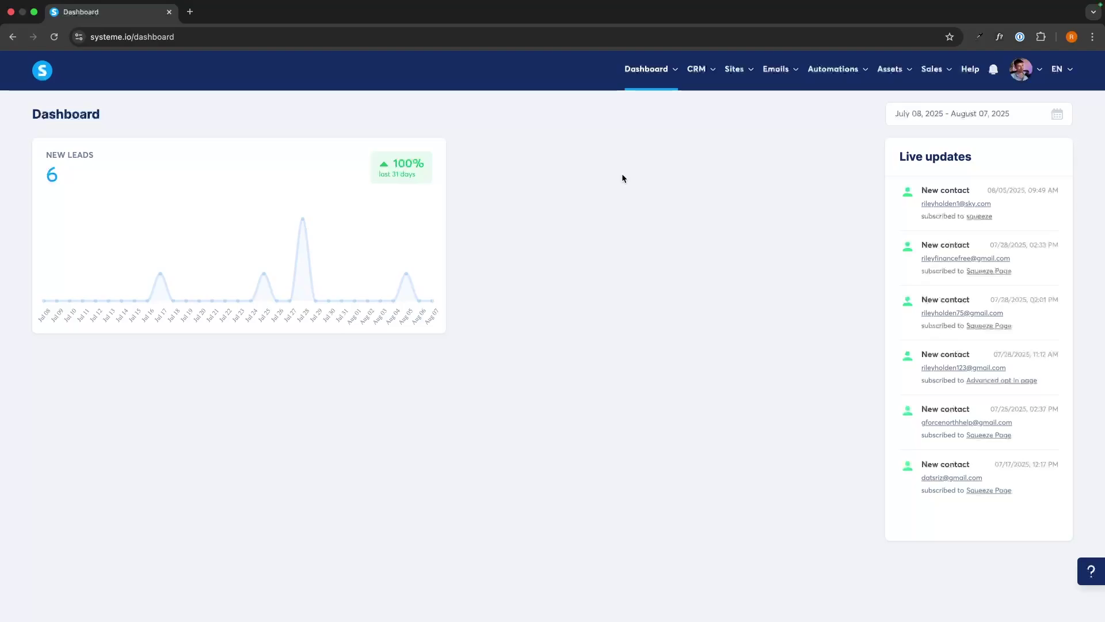
Start a new 'Run an evergreen webinar' sales funnel named 'Webinar Funnel'
{"action": "mouse_move", "coordinate": [735, 82]}
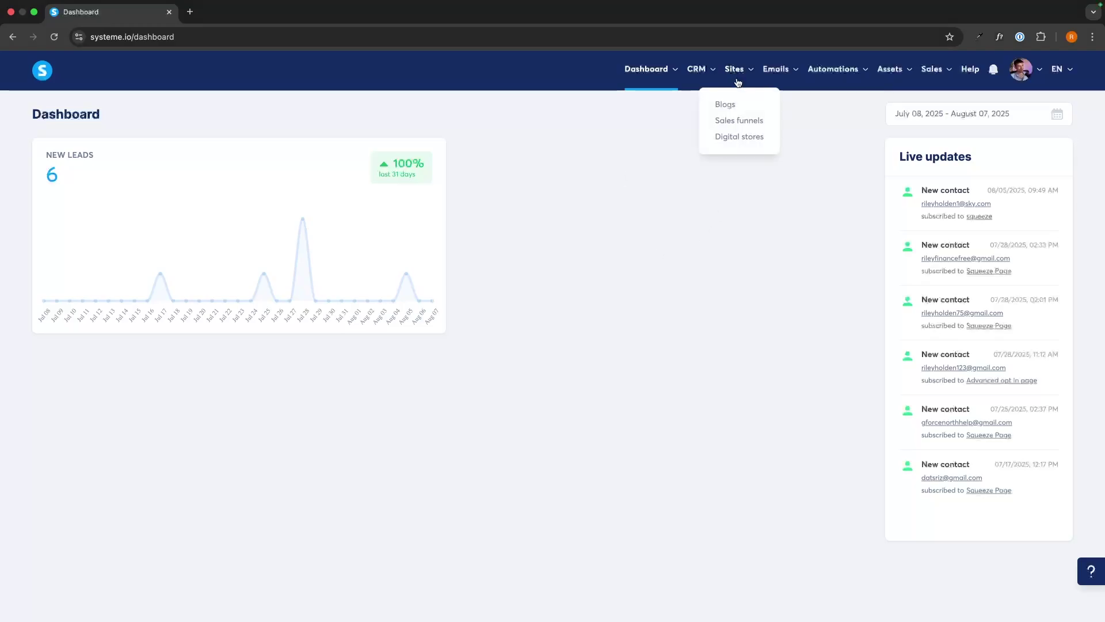
{"action": "left_click", "coordinate": [735, 123]}
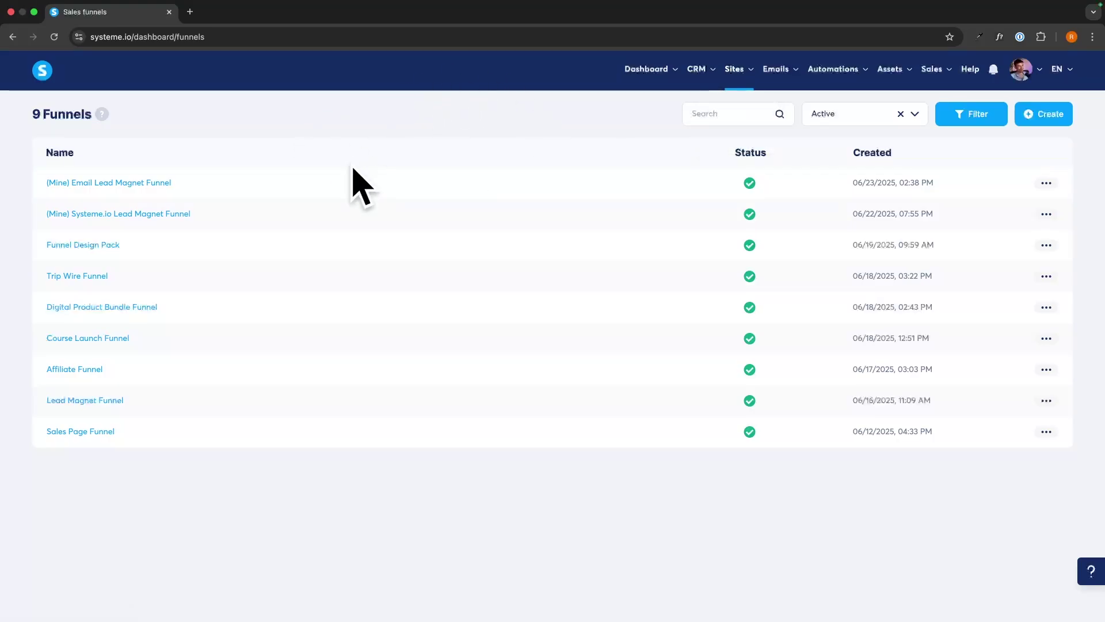
{"action": "left_click", "coordinate": [1058, 114]}
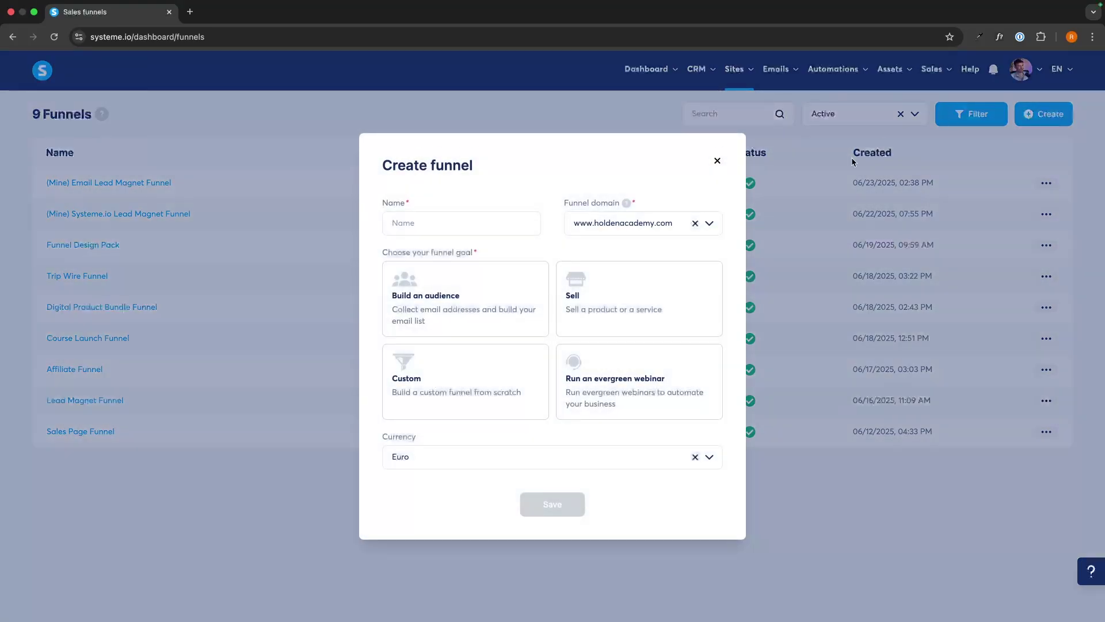
{"action": "left_click", "coordinate": [633, 377]}
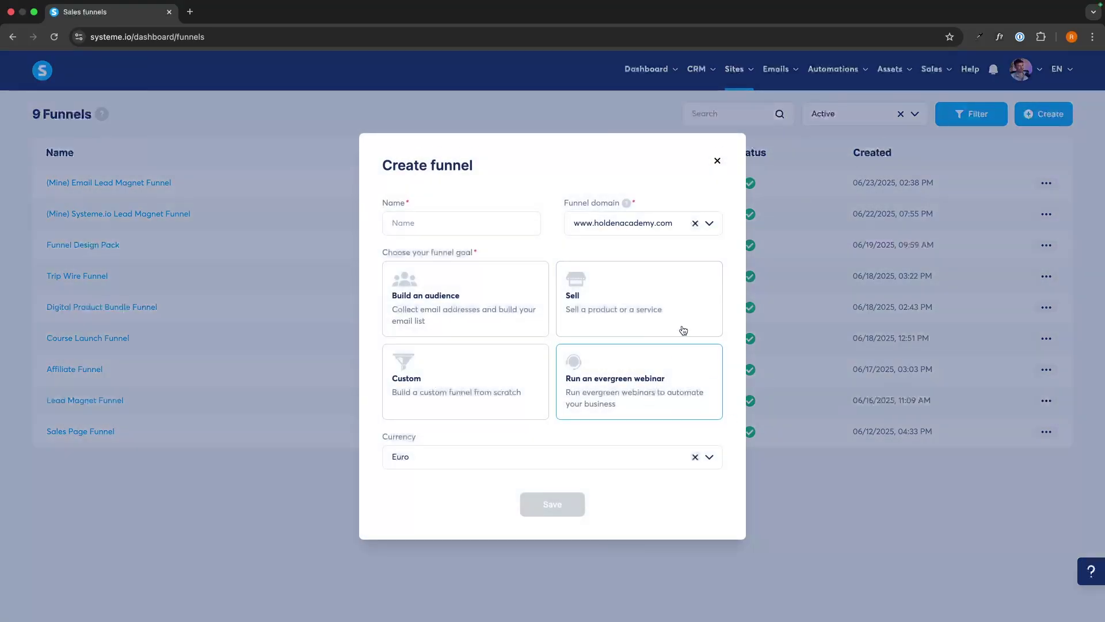
{"action": "left_click", "coordinate": [598, 388]}
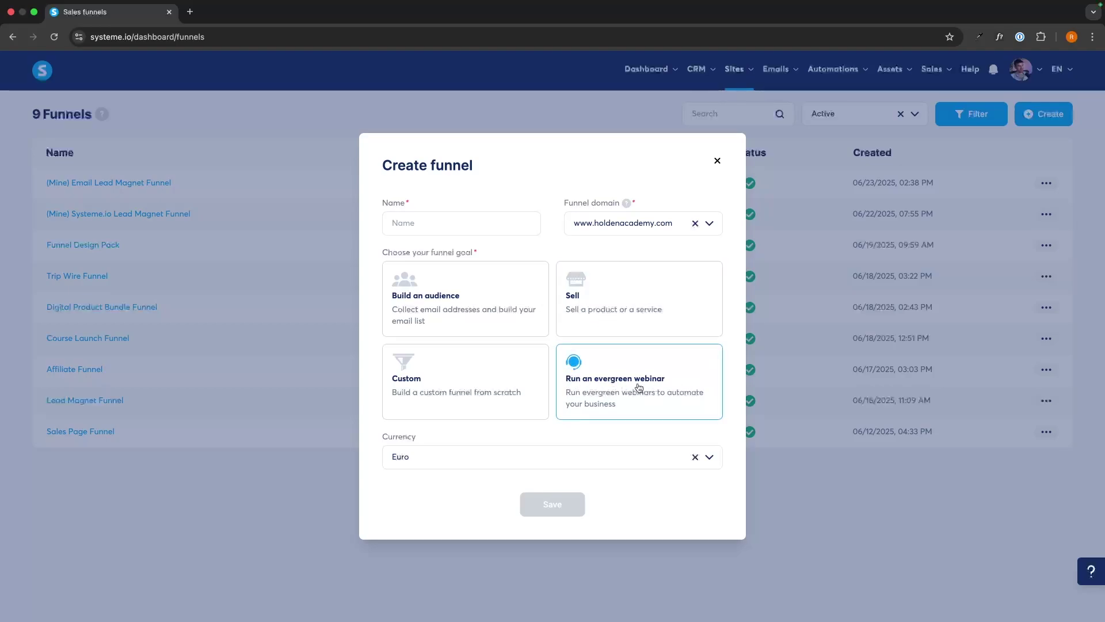
{"action": "left_click", "coordinate": [425, 217]}
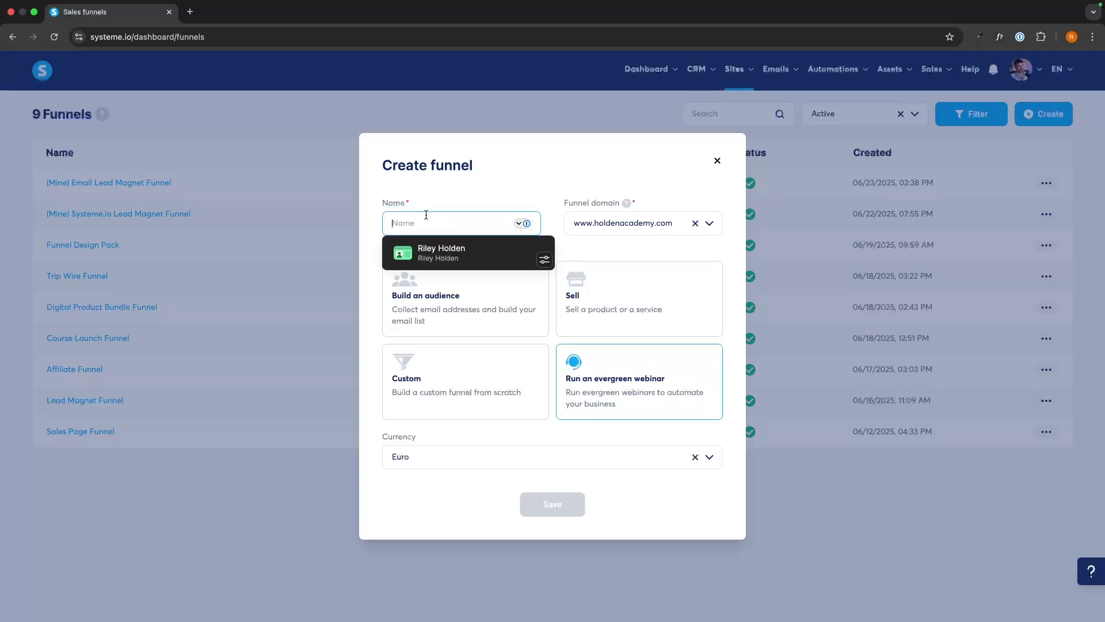
{"action": "type", "text": "We"}
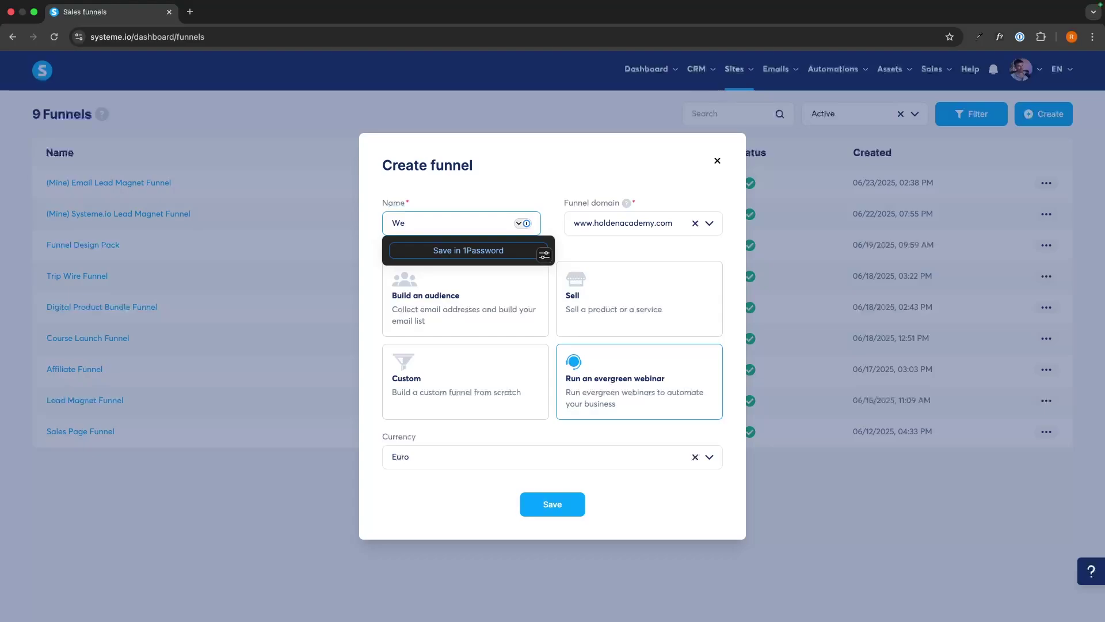
{"action": "type", "text": "binar Funnel"}
{"action": "left_click_drag", "start_coordinate": [551, 205], "coordinate": [614, 205]}
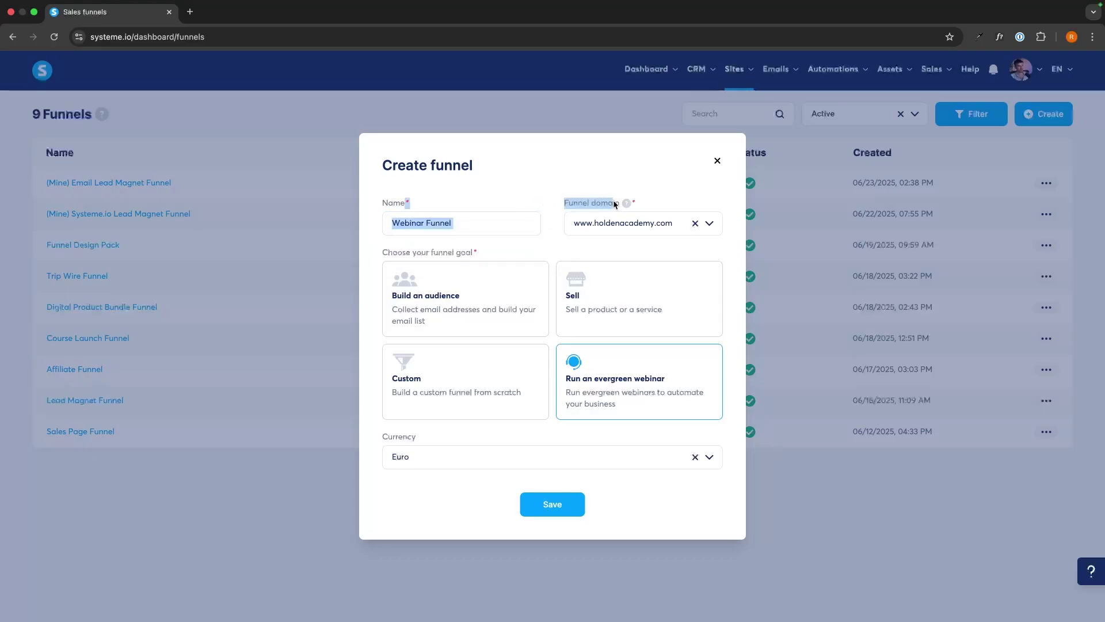
{"action": "left_click", "coordinate": [604, 213]}
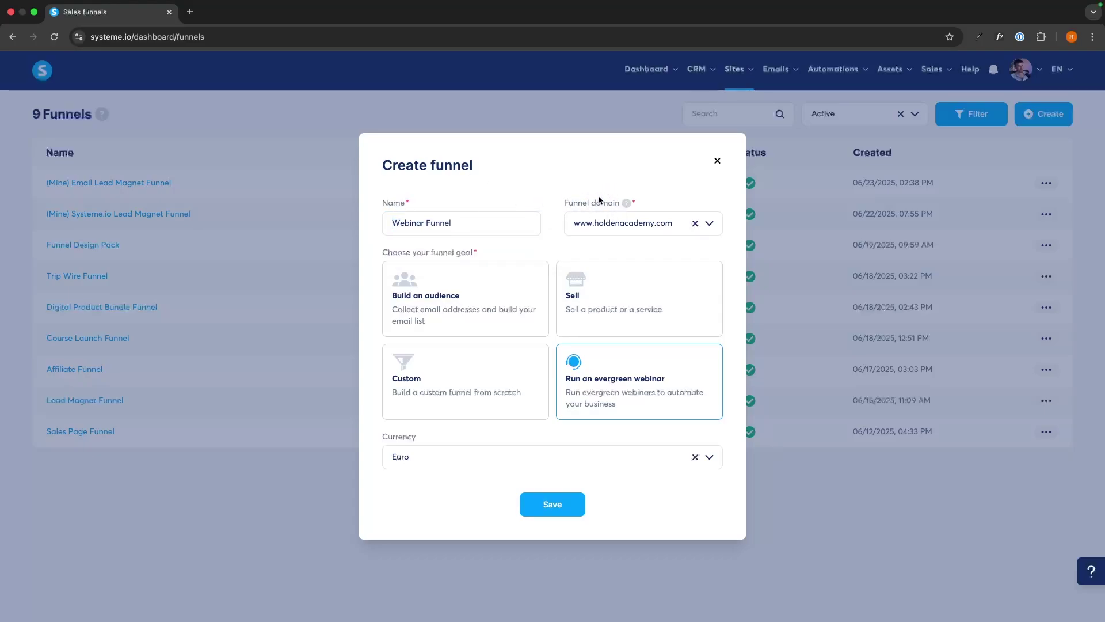
{"action": "left_click", "coordinate": [627, 224]}
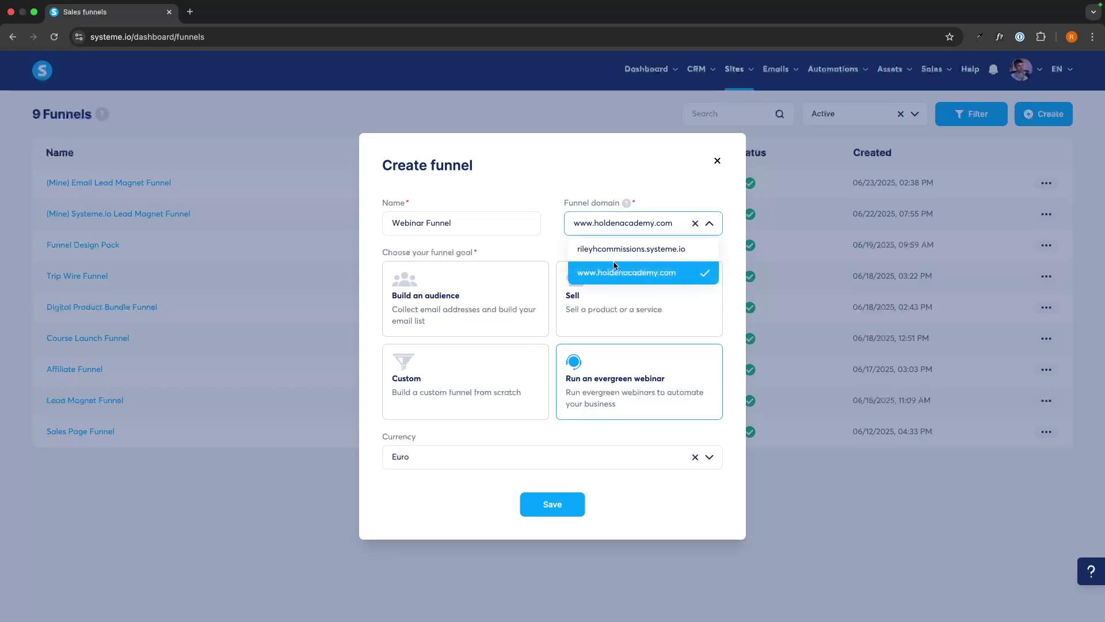
{"action": "left_click", "coordinate": [647, 248]}
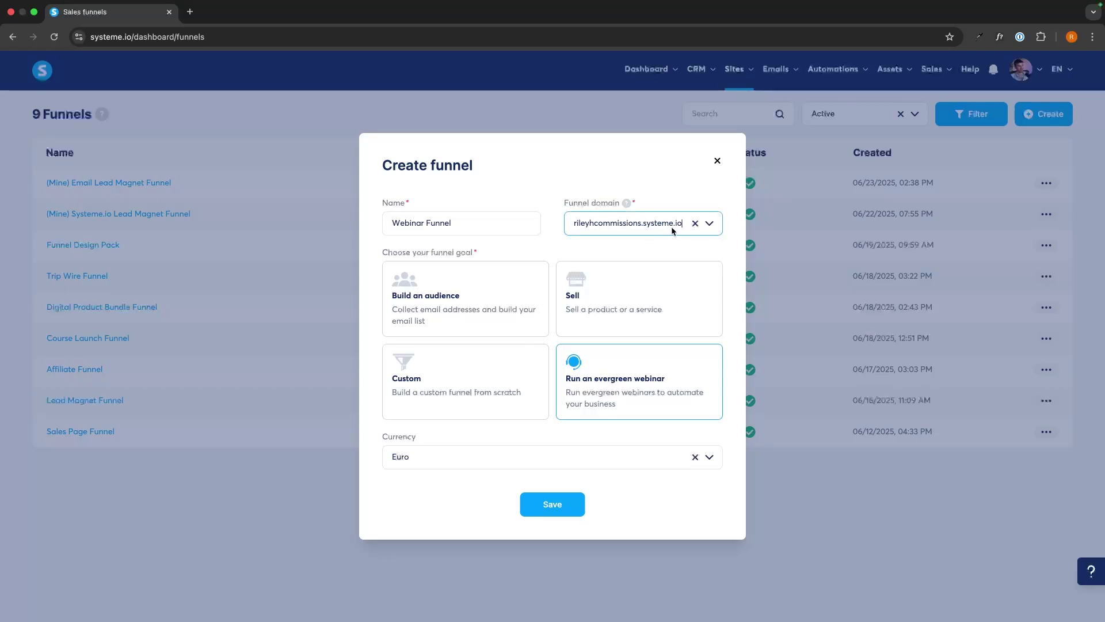
{"action": "left_click", "coordinate": [672, 231]}
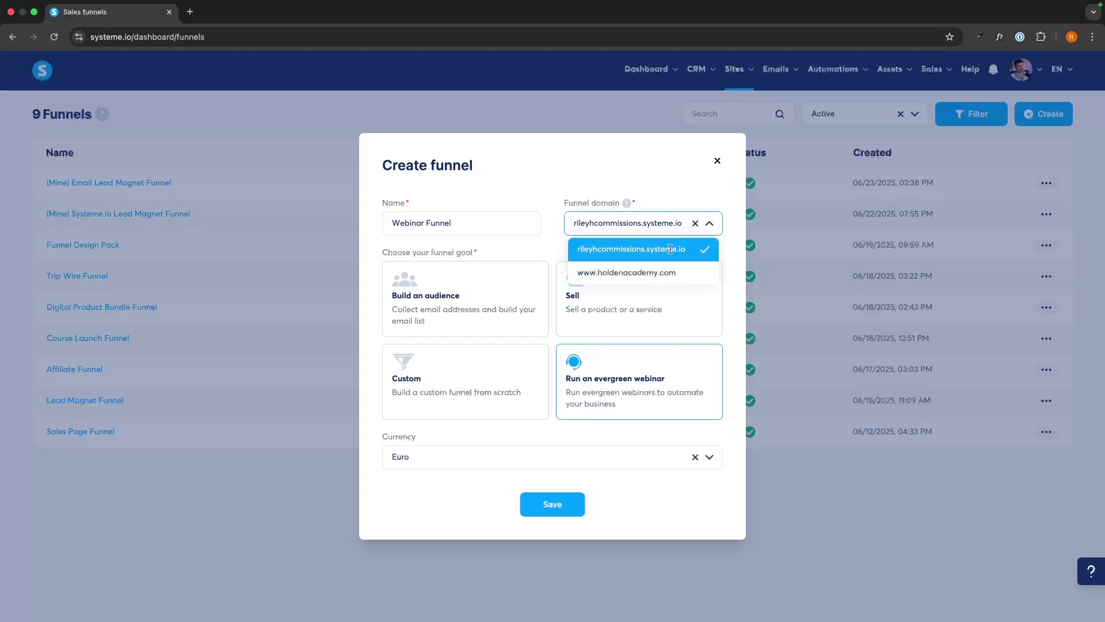
{"action": "left_click", "coordinate": [650, 271]}
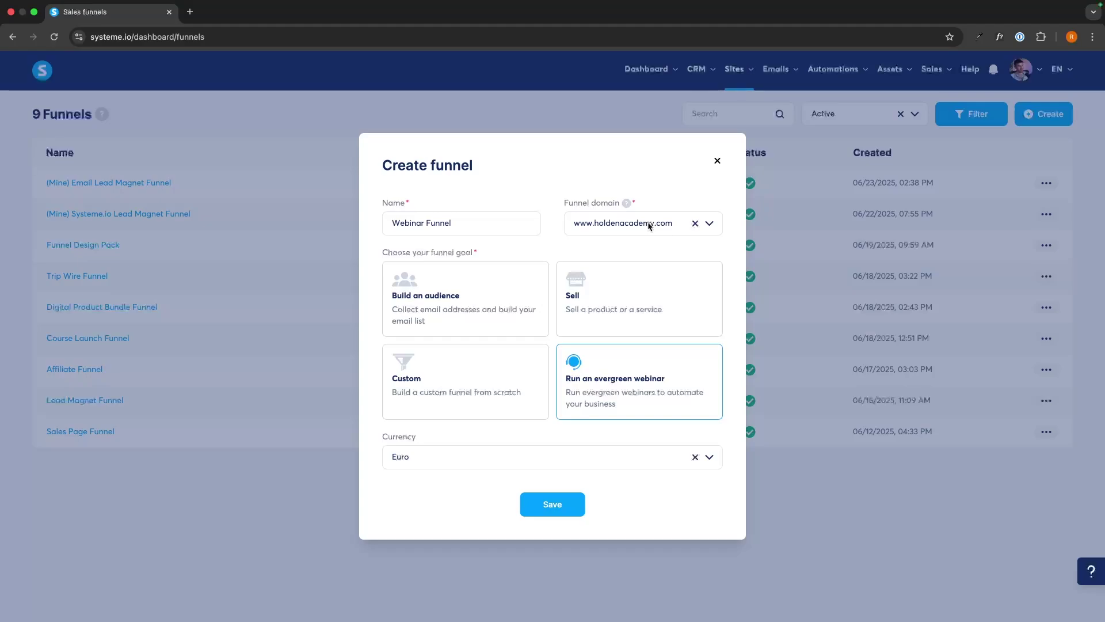
{"action": "left_click", "coordinate": [411, 461]}
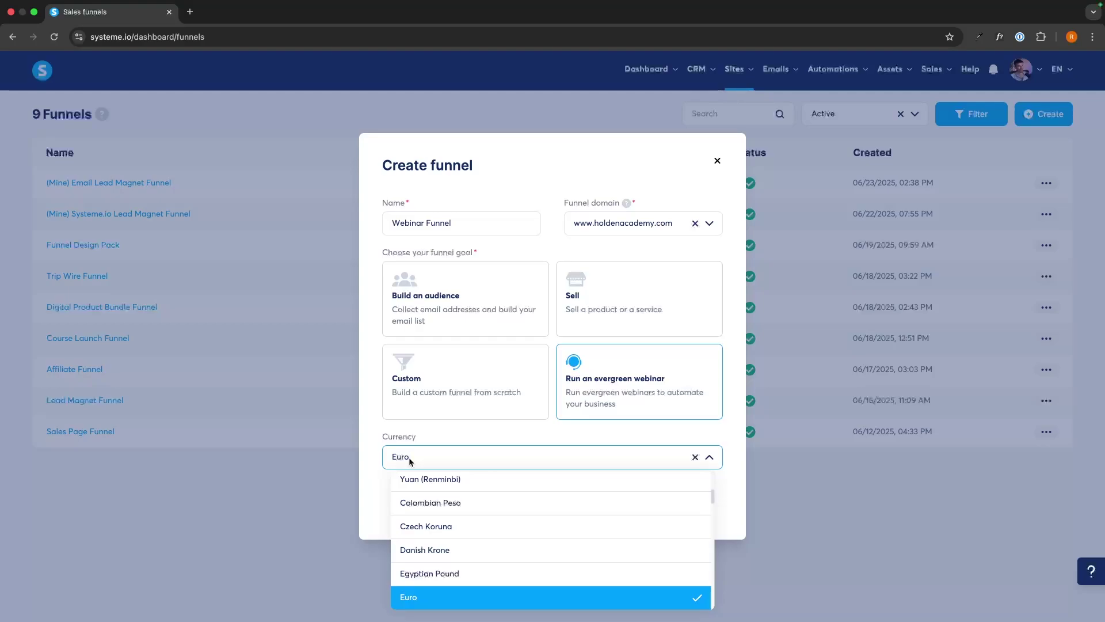
{"action": "type", "text": "u"}
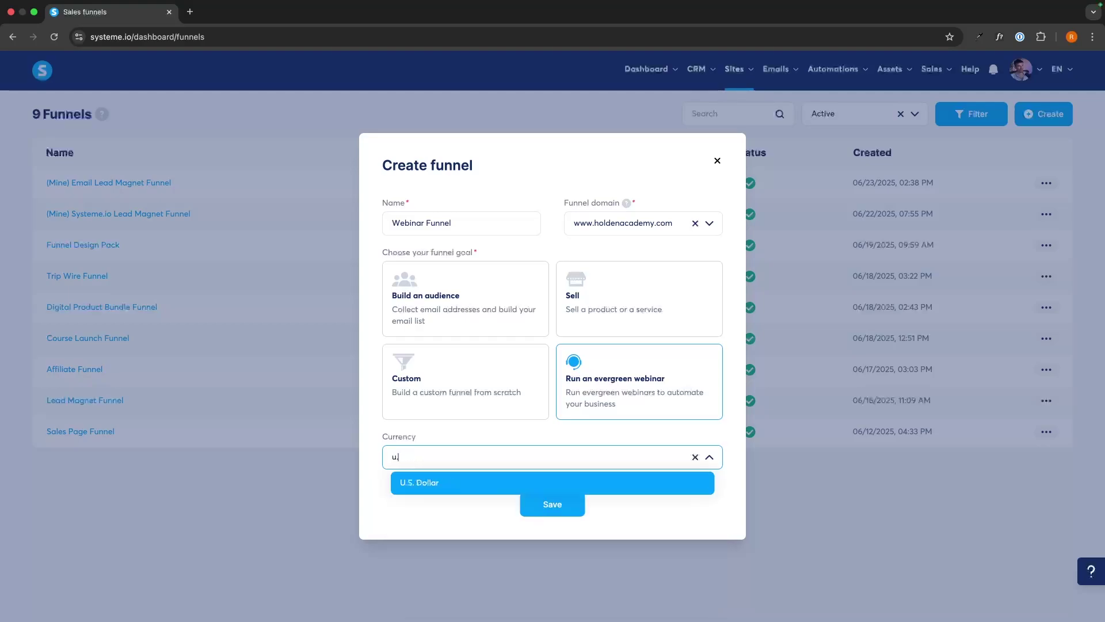
{"action": "type", "text": ".s"}
{"action": "left_click", "coordinate": [436, 483]}
{"action": "left_click", "coordinate": [567, 504]}
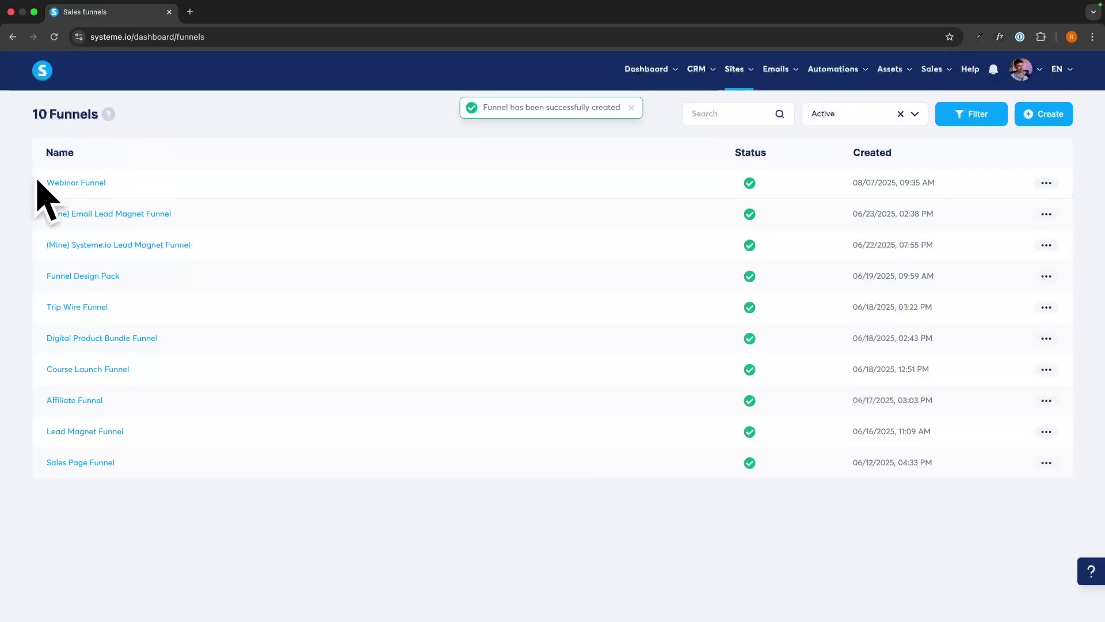
Open the Webinar Funnel and look through its Thank you and broadcast steps
{"action": "left_click", "coordinate": [70, 183]}
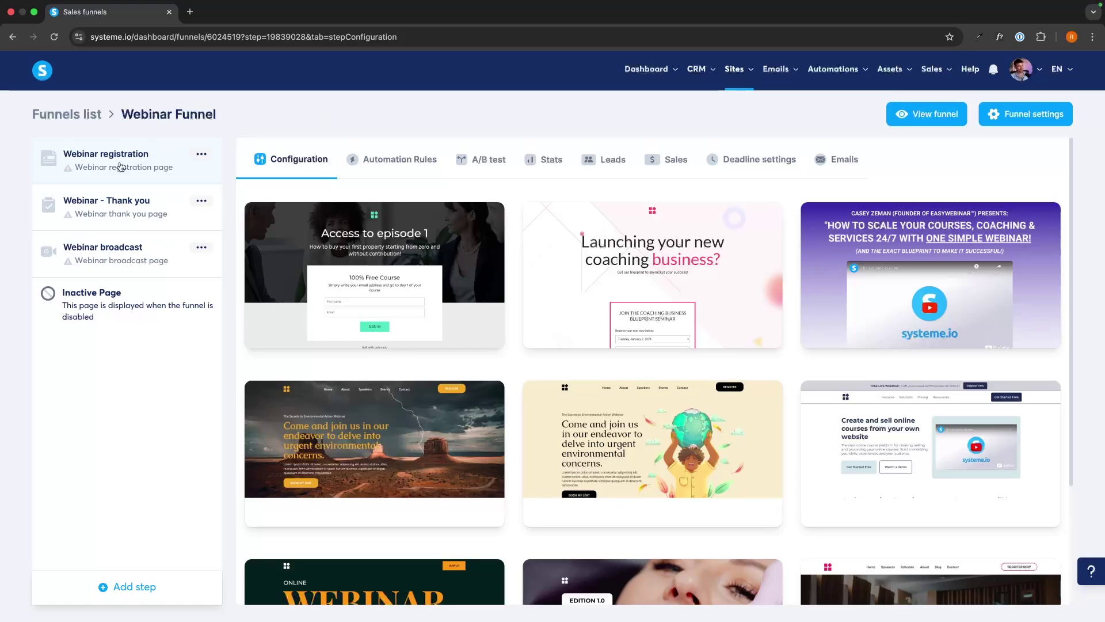
{"action": "scroll", "coordinate": [588, 292], "scroll_direction": "down", "scroll_amount": 3}
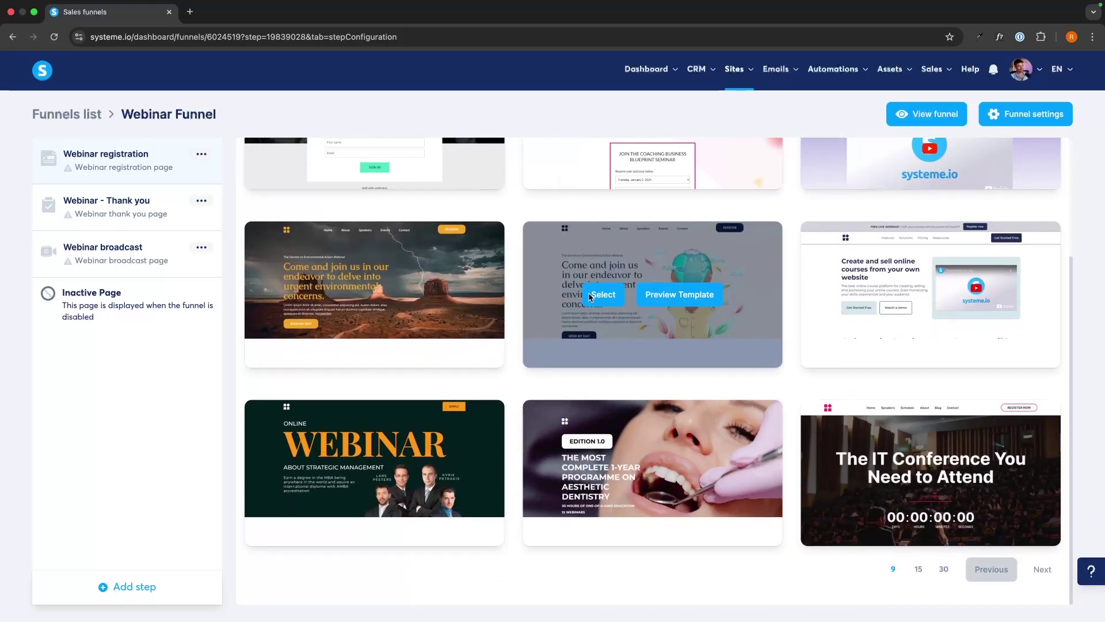
{"action": "mouse_move", "coordinate": [451, 303]}
{"action": "scroll", "coordinate": [588, 209], "scroll_direction": "up", "scroll_amount": 3}
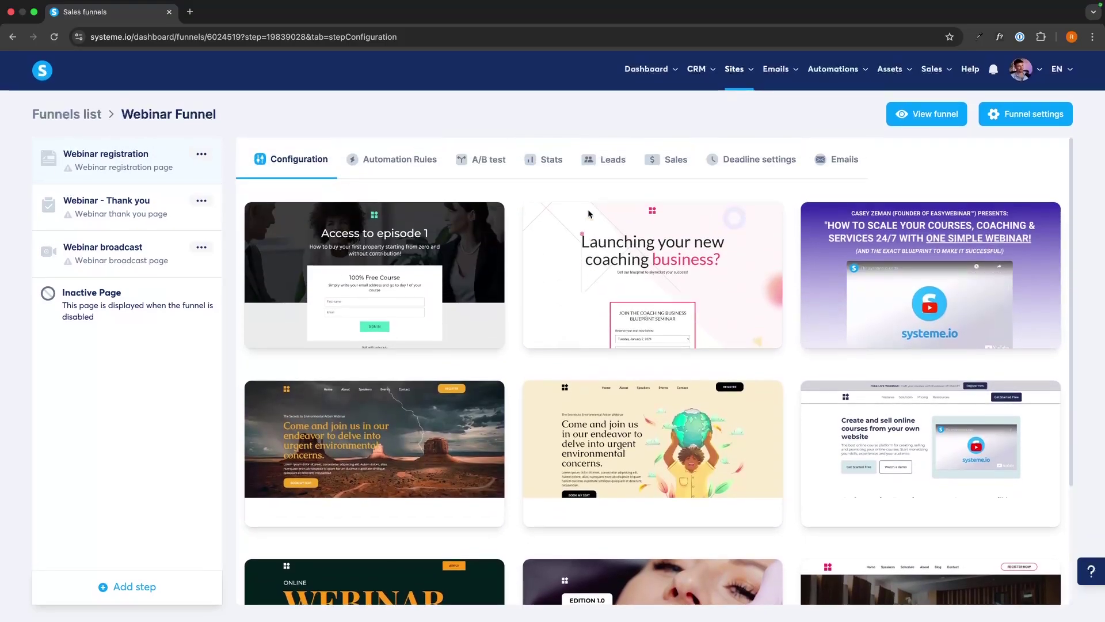
{"action": "left_click", "coordinate": [149, 213]}
{"action": "scroll", "coordinate": [517, 268], "scroll_direction": "down", "scroll_amount": 2}
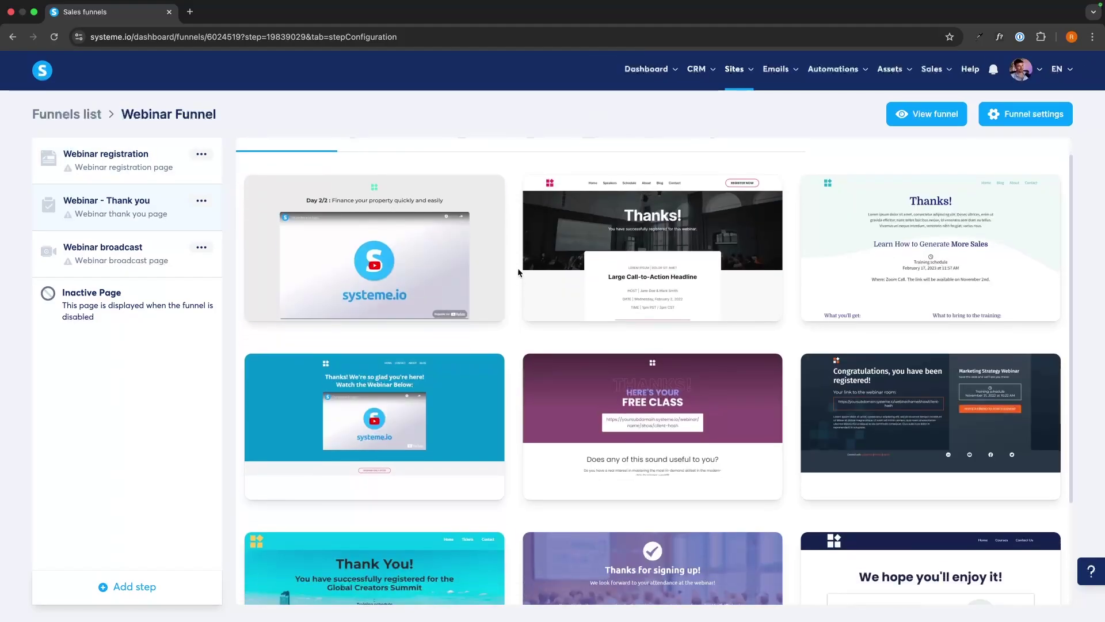
{"action": "mouse_move", "coordinate": [640, 305]}
{"action": "scroll", "coordinate": [641, 305], "scroll_direction": "down", "scroll_amount": 1}
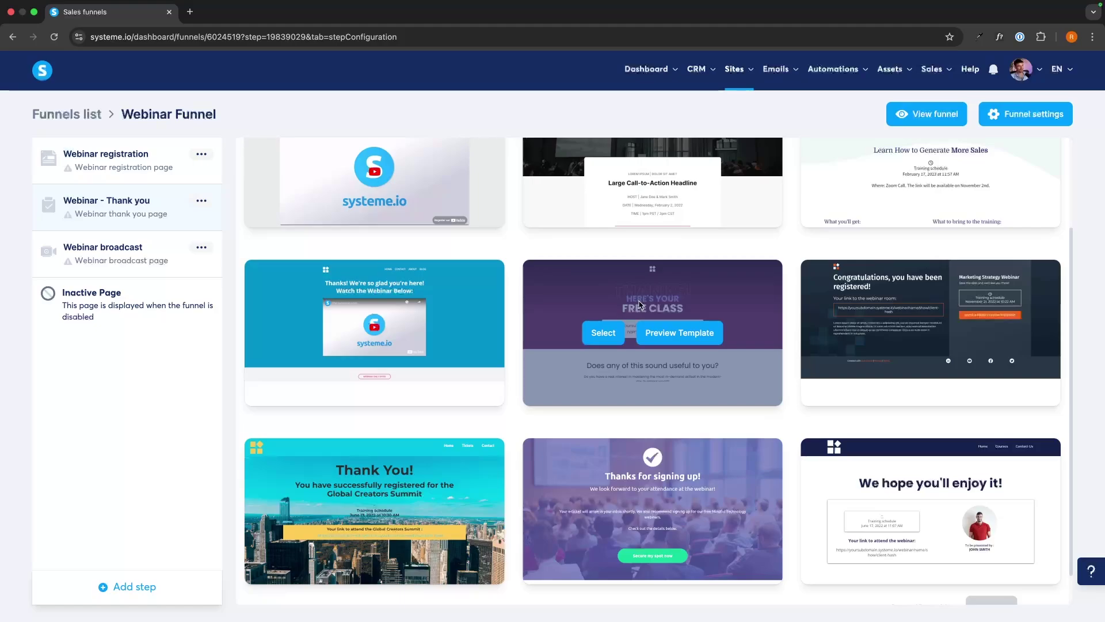
{"action": "left_click", "coordinate": [134, 253]}
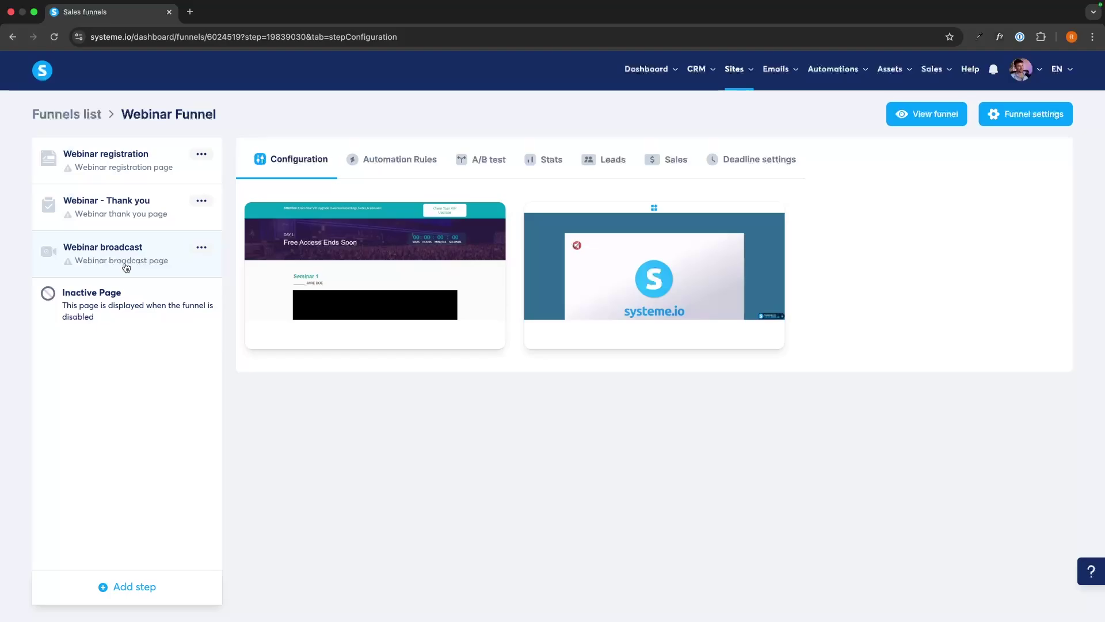
Apply the 'Launching your new coaching business?' template to the Webinar registration step
{"action": "left_click", "coordinate": [140, 159]}
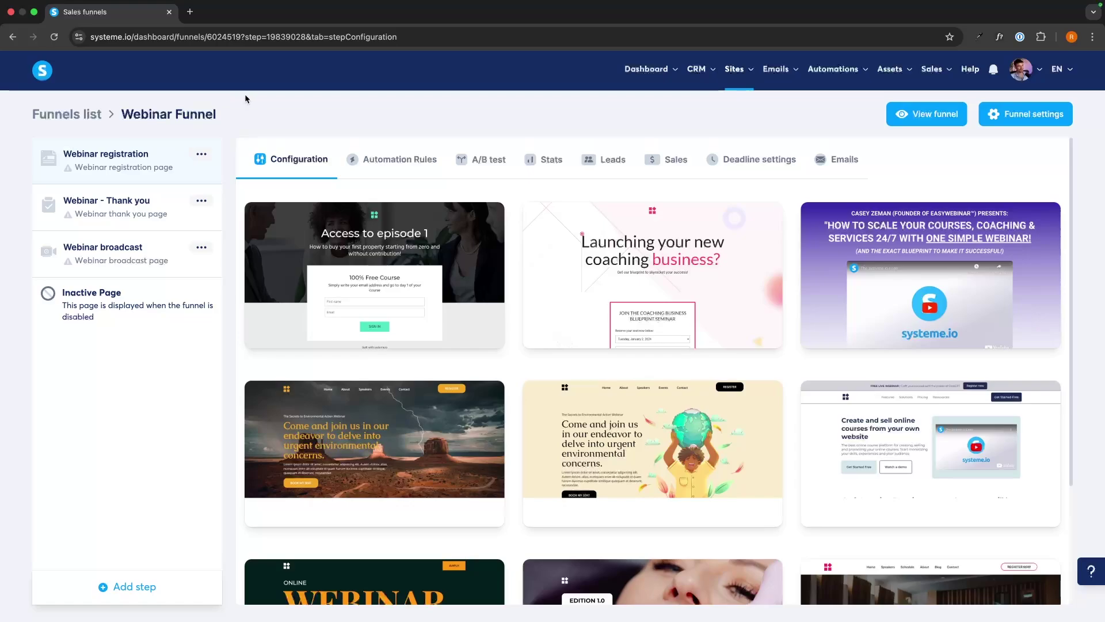
{"action": "scroll", "coordinate": [564, 172], "scroll_direction": "down", "scroll_amount": 1}
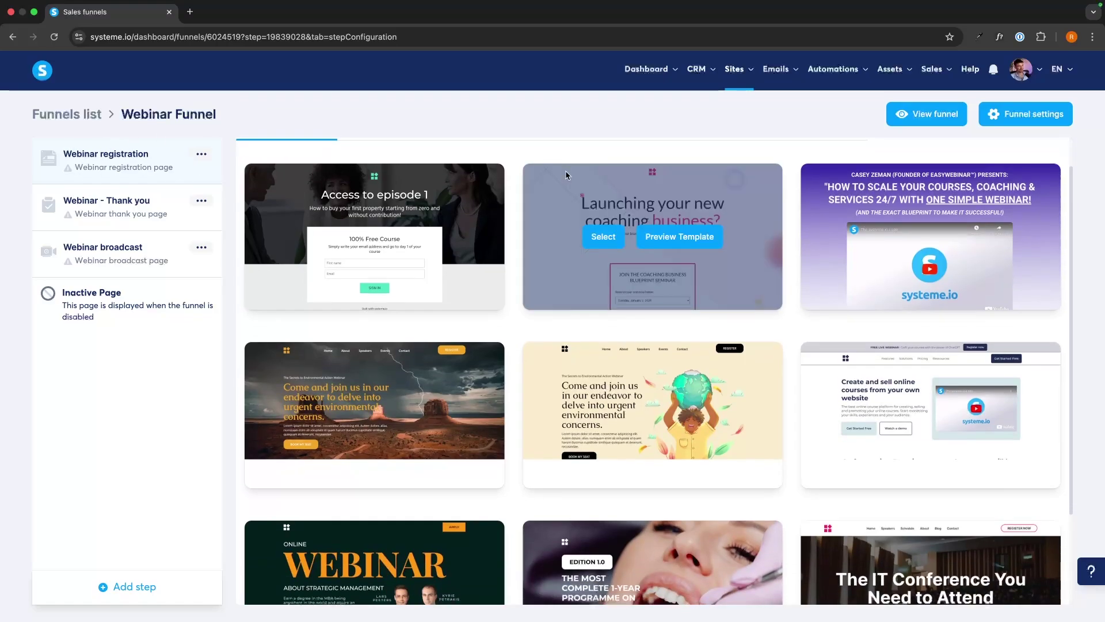
{"action": "scroll", "coordinate": [755, 251], "scroll_direction": "down", "scroll_amount": 3}
{"action": "scroll", "coordinate": [753, 250], "scroll_direction": "up", "scroll_amount": 2}
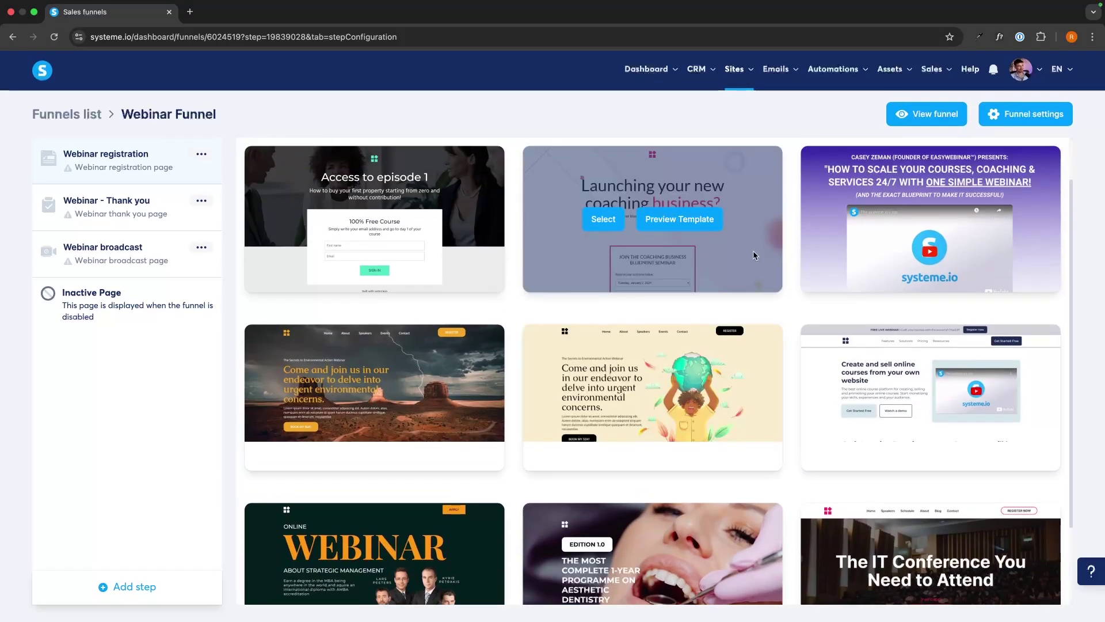
{"action": "scroll", "coordinate": [753, 251], "scroll_direction": "up", "scroll_amount": 1}
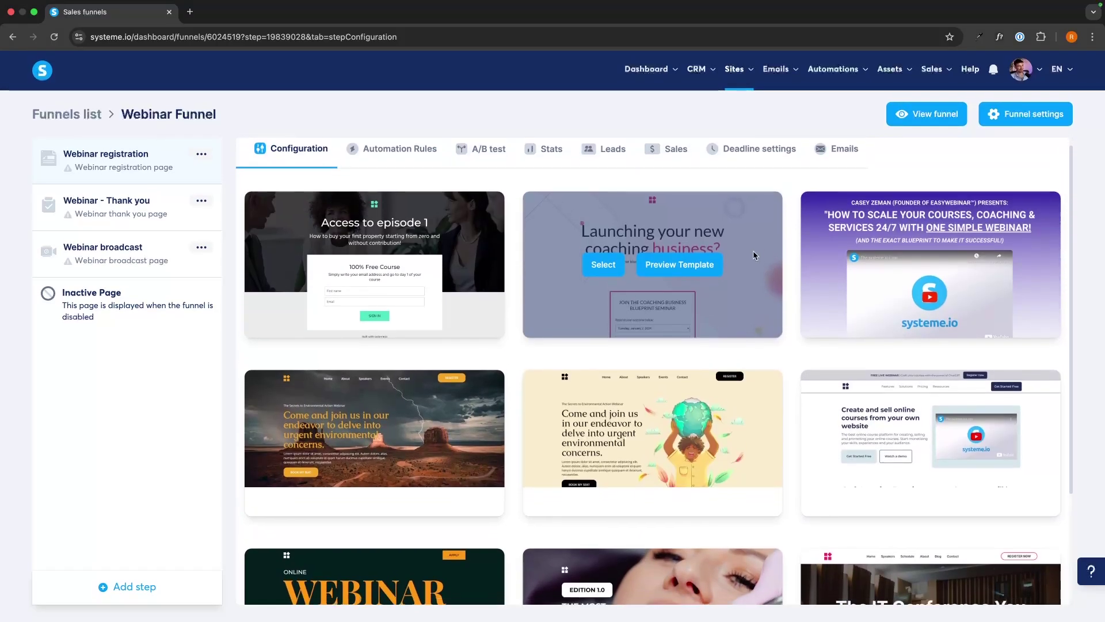
{"action": "left_click", "coordinate": [601, 271]}
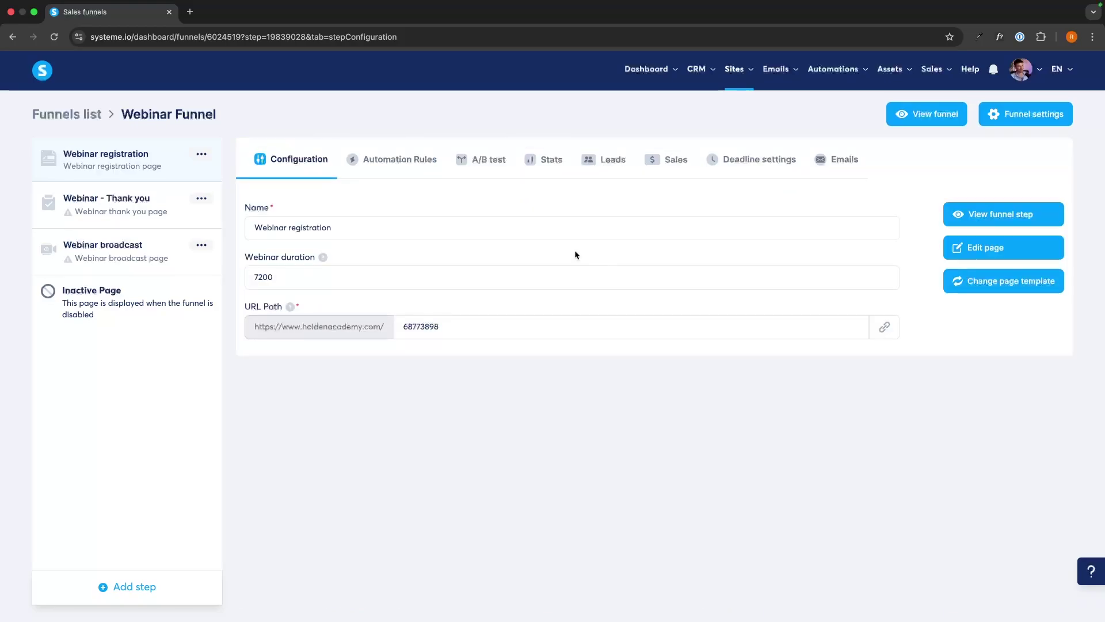
Check the explanation of the 7200-second webinar duration, then open the Webinar broadcast step
{"action": "left_click_drag", "start_coordinate": [249, 259], "coordinate": [315, 263]}
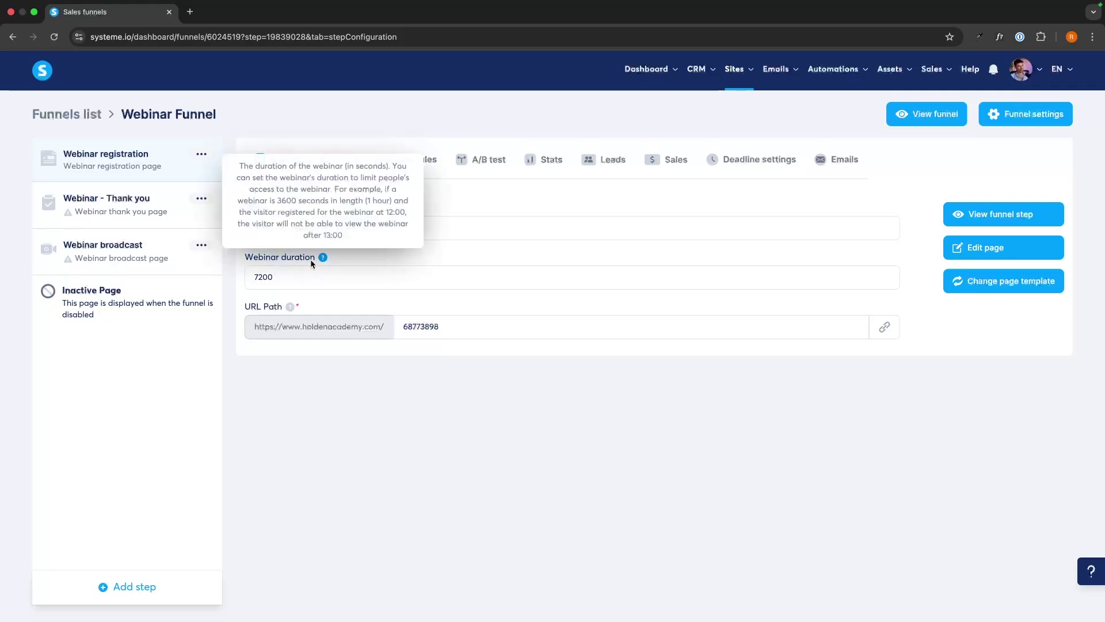
{"action": "left_click", "coordinate": [374, 257]}
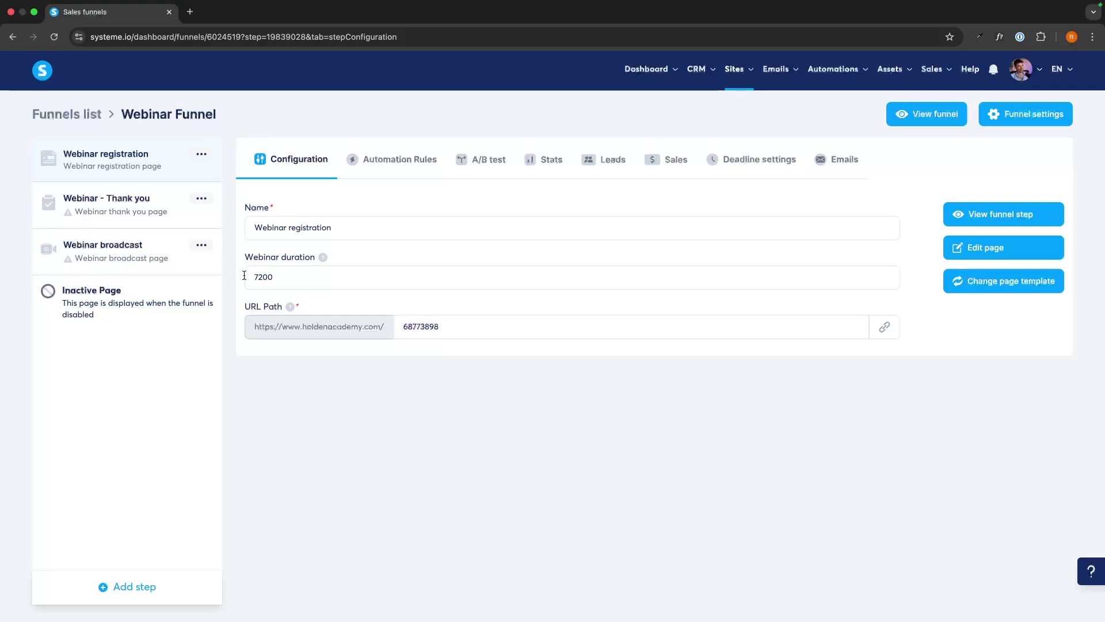
{"action": "left_click", "coordinate": [156, 254]}
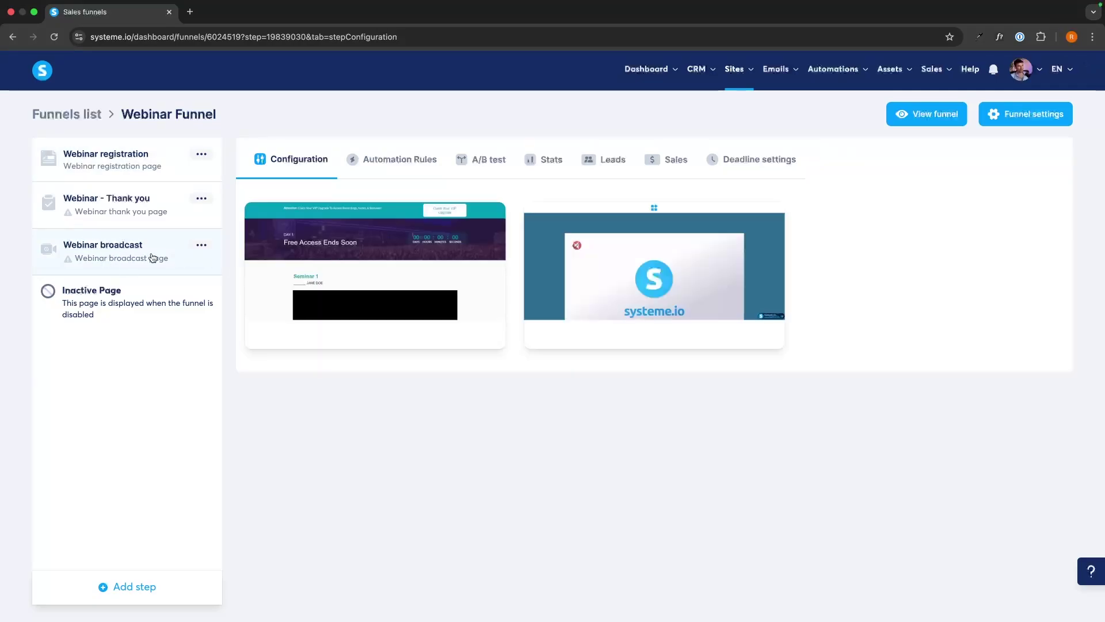
{"action": "mouse_move", "coordinate": [760, 280]}
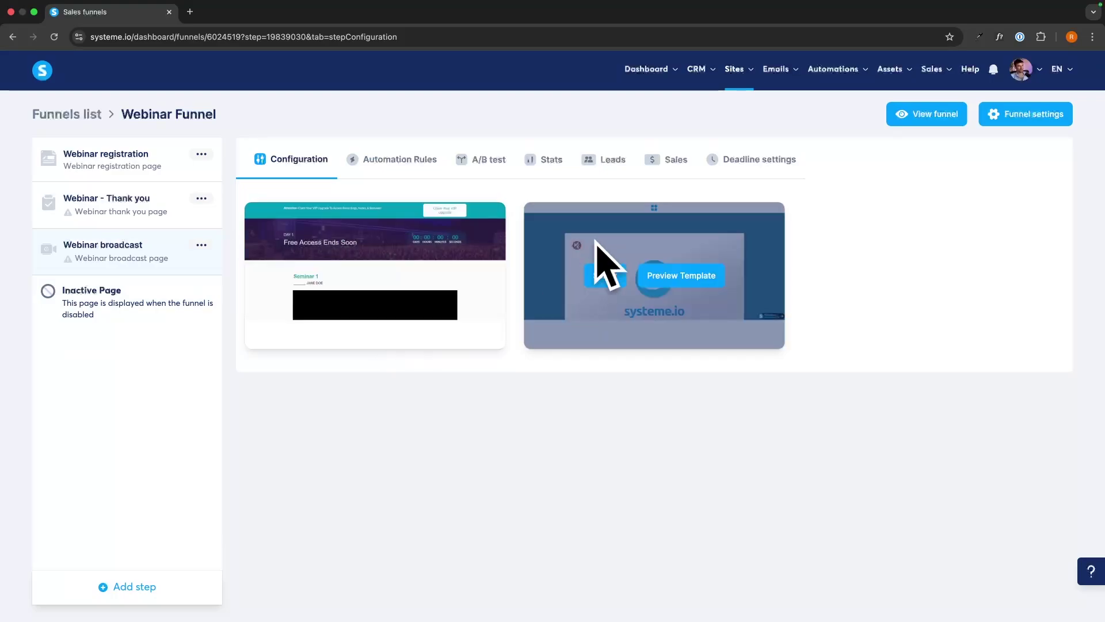
Preview the live registration page, trying the Thursday, August 7, 2025 date and 8:45 time, then close it
{"action": "left_click", "coordinate": [117, 155]}
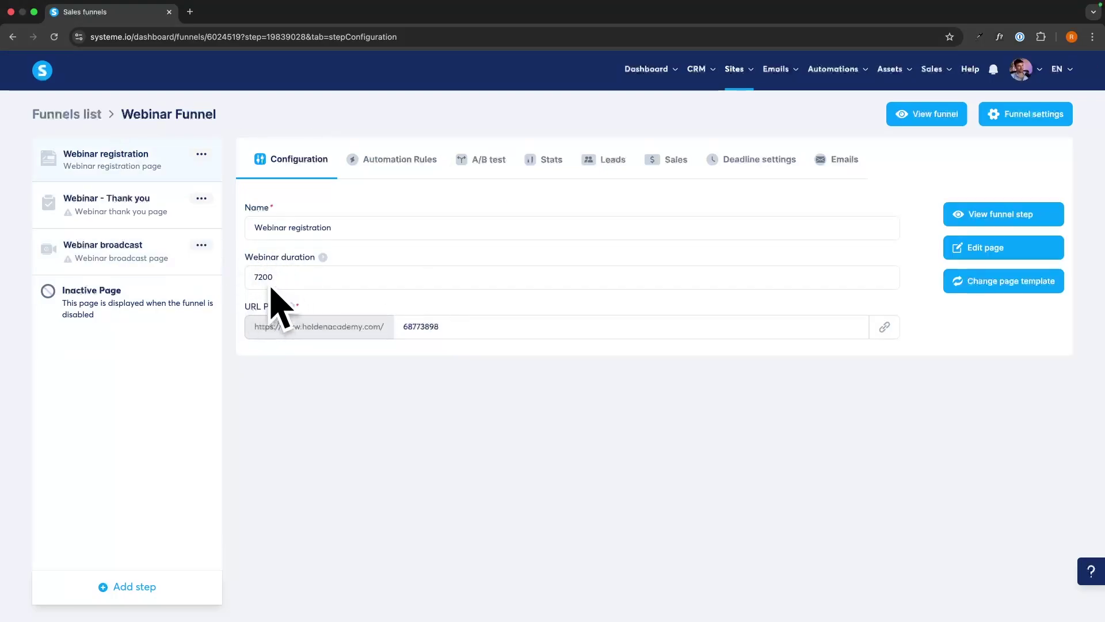
{"action": "left_click", "coordinate": [1031, 213]}
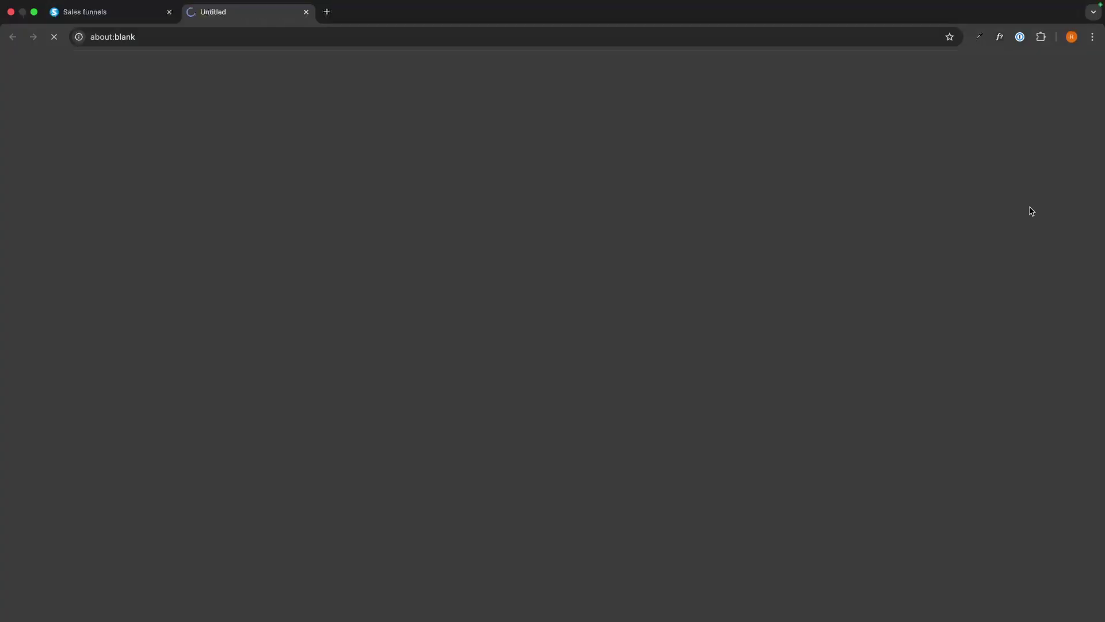
{"action": "scroll", "coordinate": [769, 196], "scroll_direction": "down", "scroll_amount": 2}
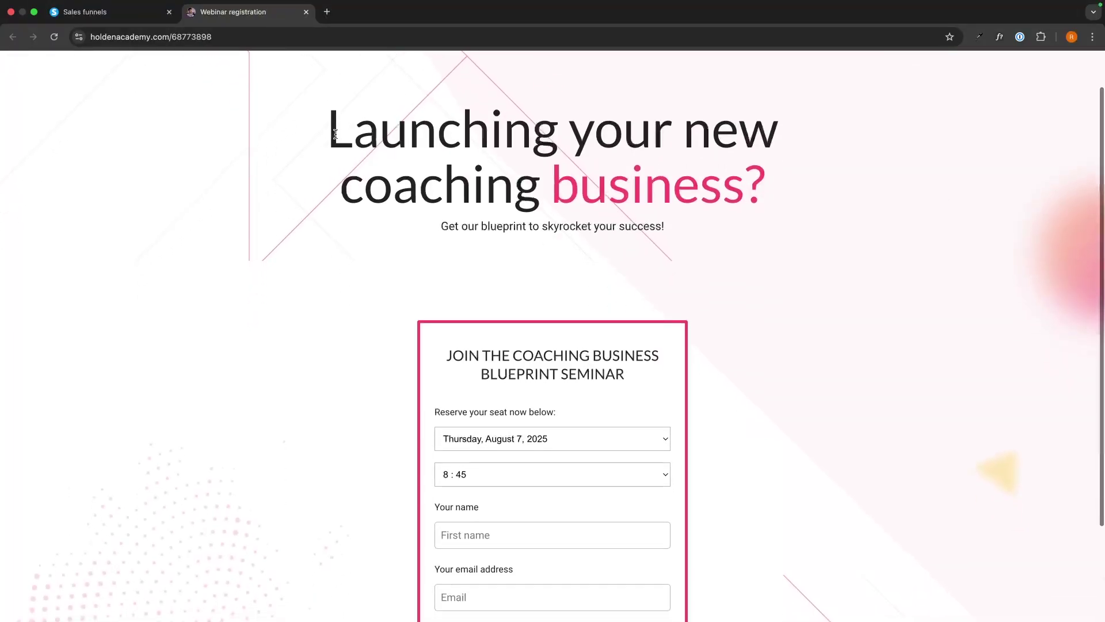
{"action": "triple_click", "coordinate": [769, 192]}
{"action": "scroll", "coordinate": [729, 223], "scroll_direction": "down", "scroll_amount": 3}
{"action": "left_click", "coordinate": [517, 203]}
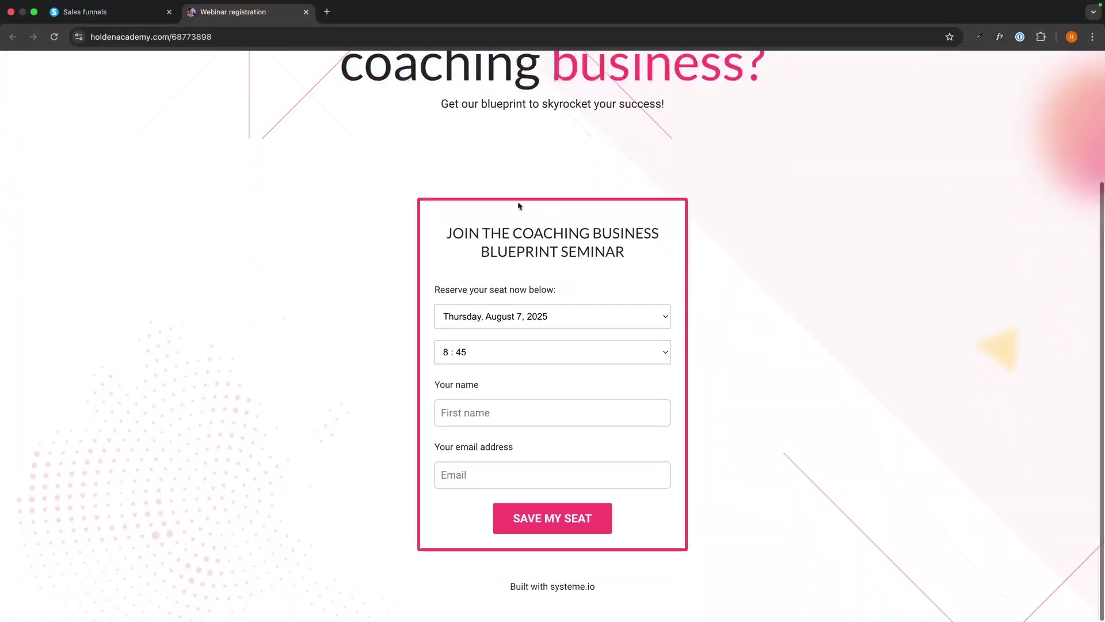
{"action": "left_click", "coordinate": [478, 316]}
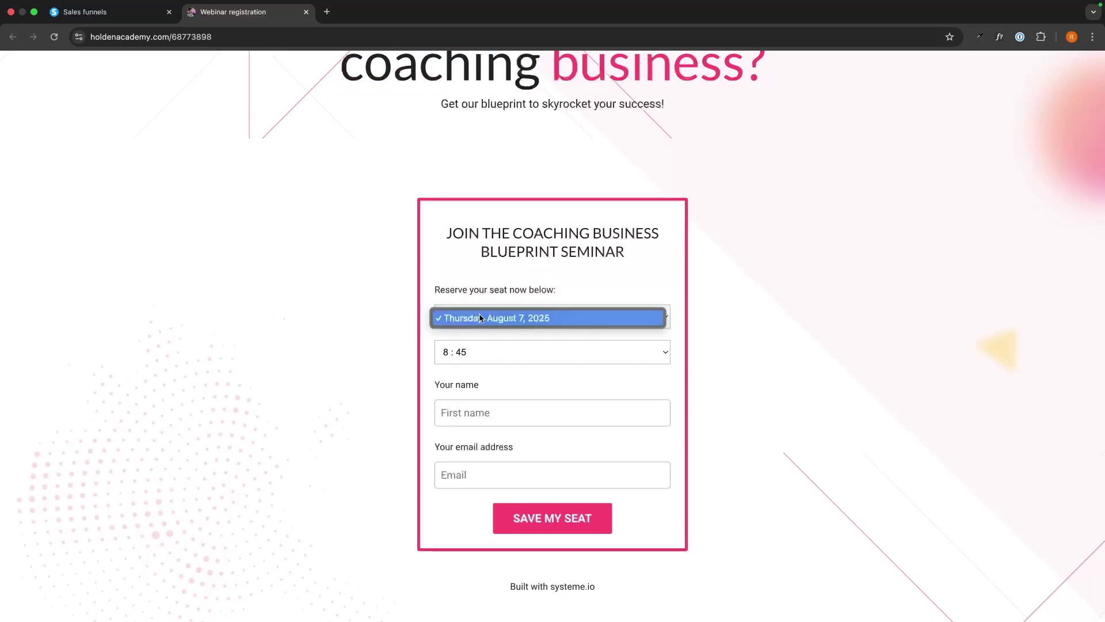
{"action": "left_click", "coordinate": [516, 318]}
{"action": "left_click", "coordinate": [470, 352]}
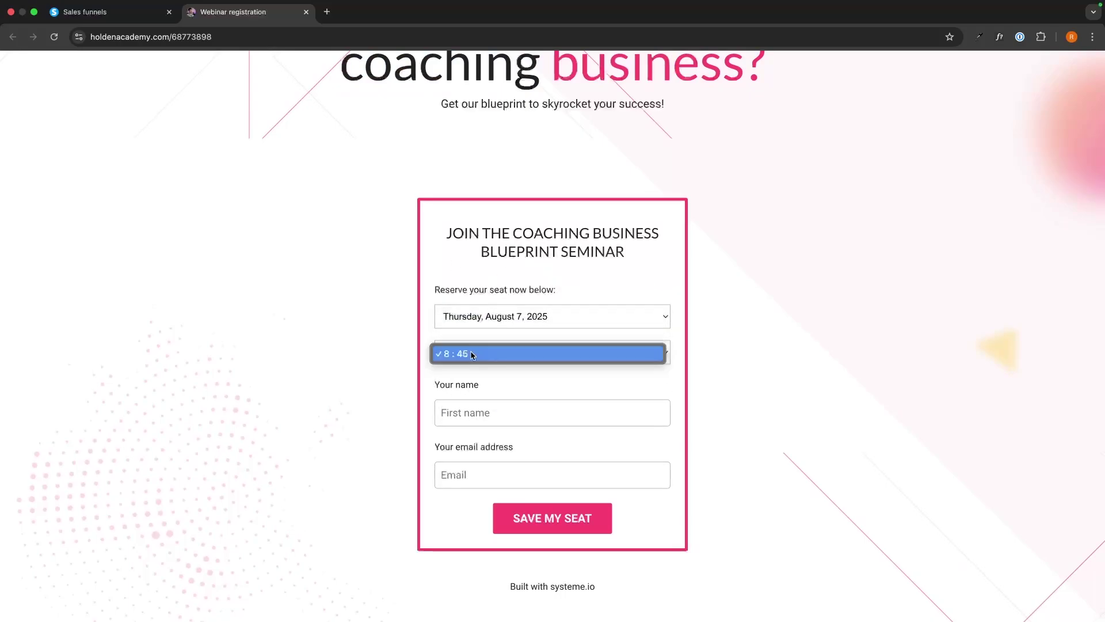
{"action": "left_click", "coordinate": [471, 352]}
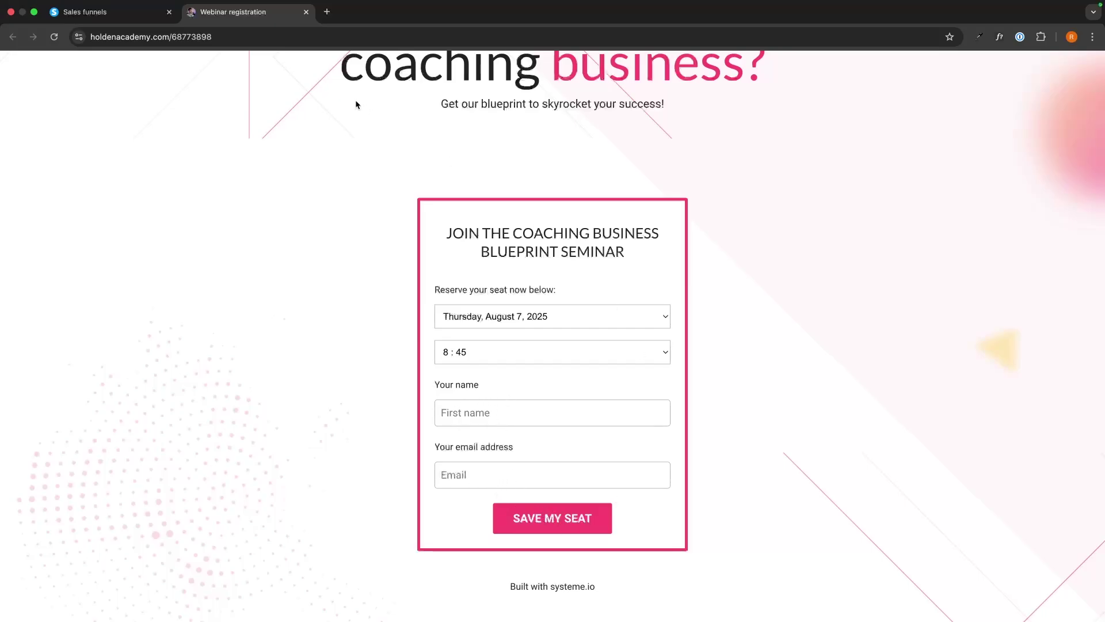
{"action": "left_click", "coordinate": [306, 12]}
In the page editor, replace the hero headline with 'How Normal People Are Making $15k Per Month With Affiliate Marketing'
{"action": "left_click", "coordinate": [953, 251]}
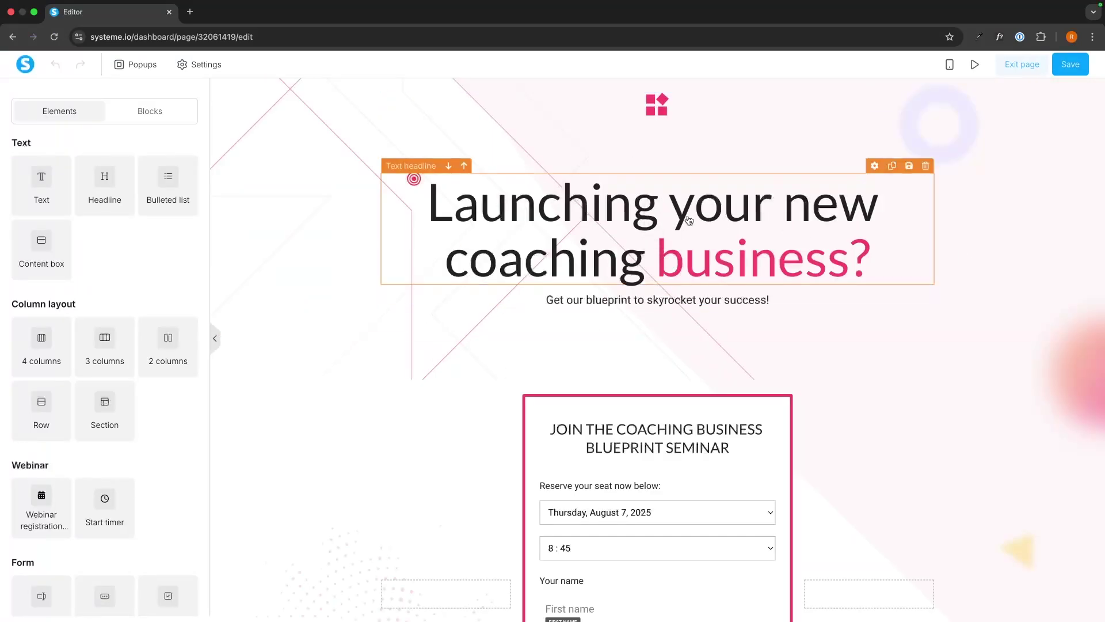
{"action": "left_click", "coordinate": [772, 233]}
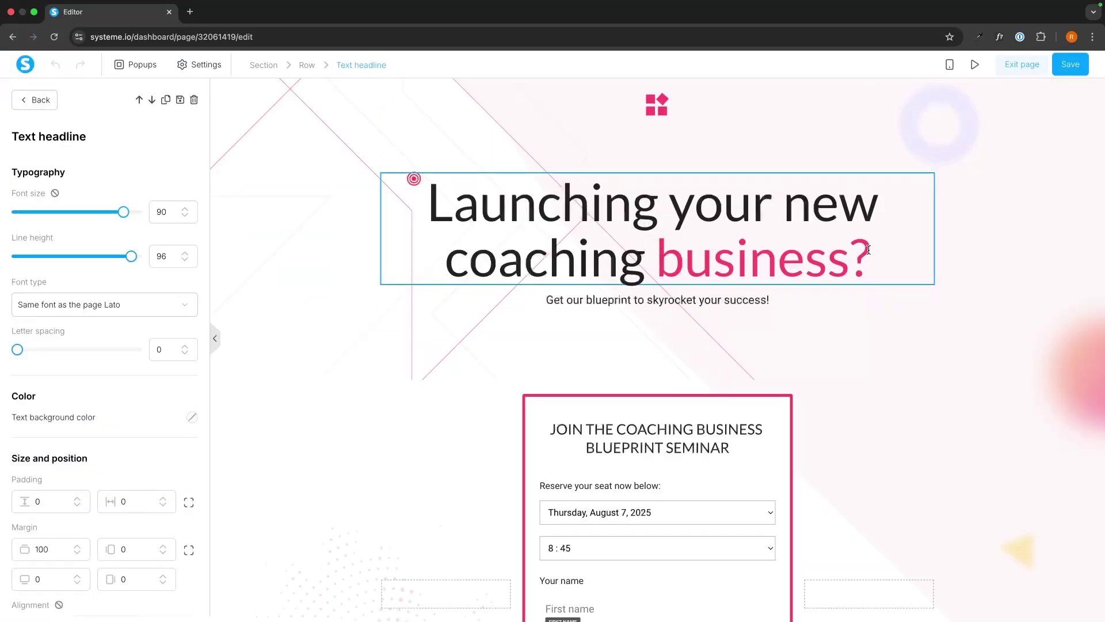
{"action": "left_click_drag", "start_coordinate": [881, 254], "coordinate": [425, 204]}
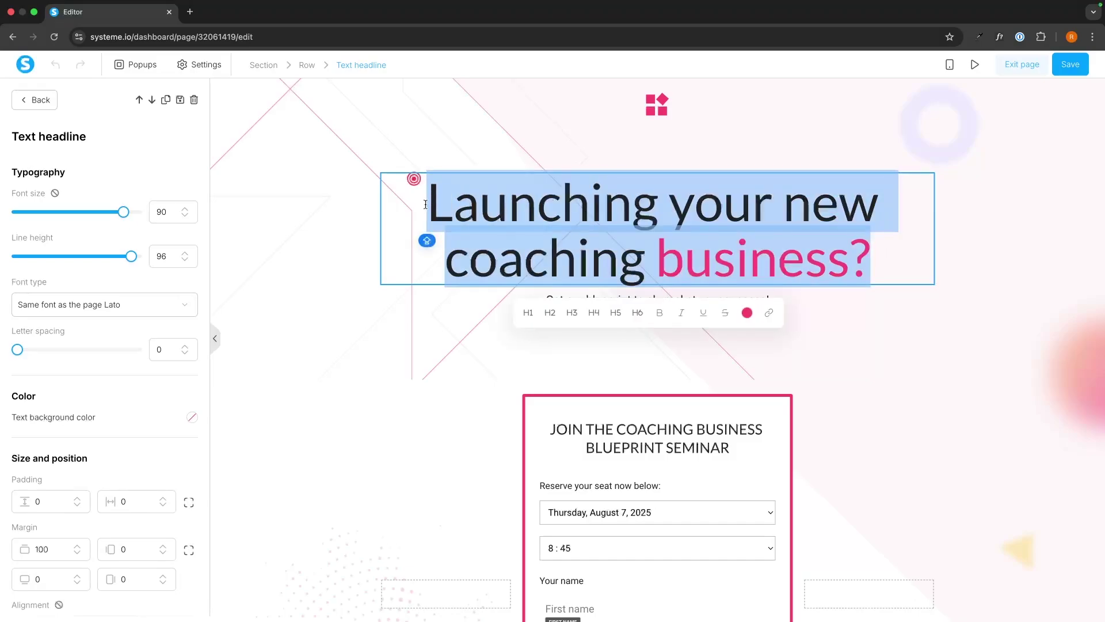
{"action": "type", "text": "How Normal "}
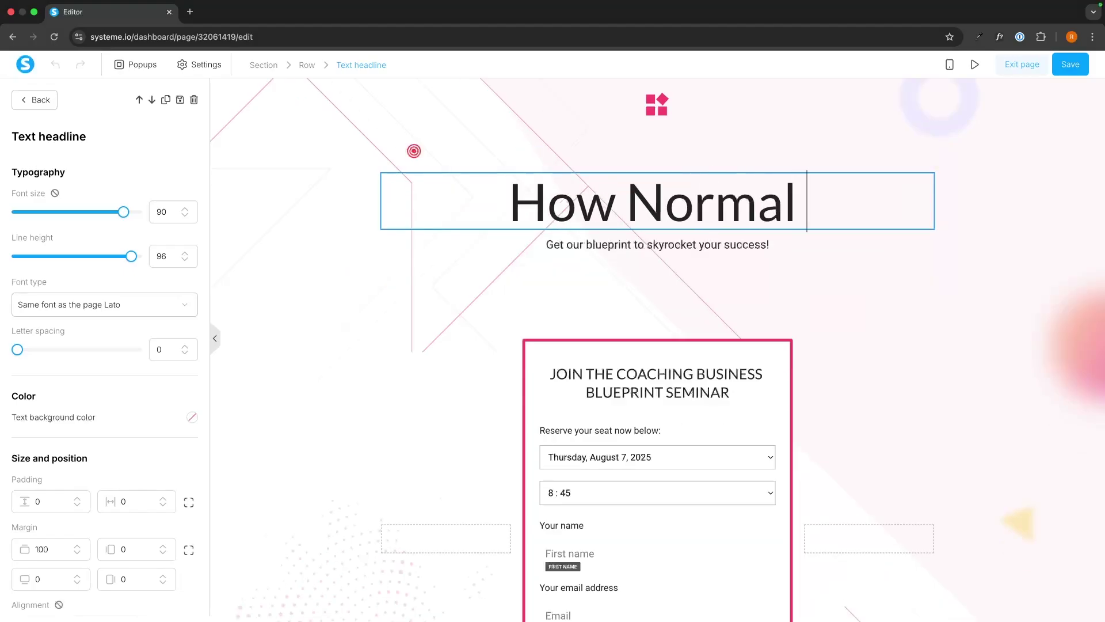
{"action": "type", "text": "People Are Ma"}
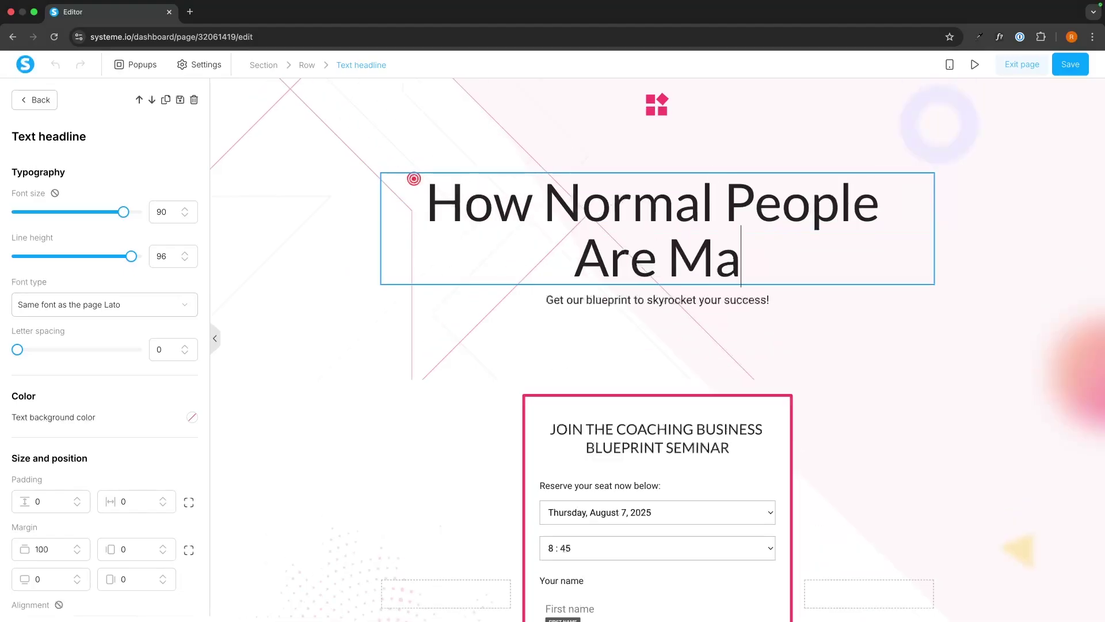
{"action": "type", "text": "king 15"}
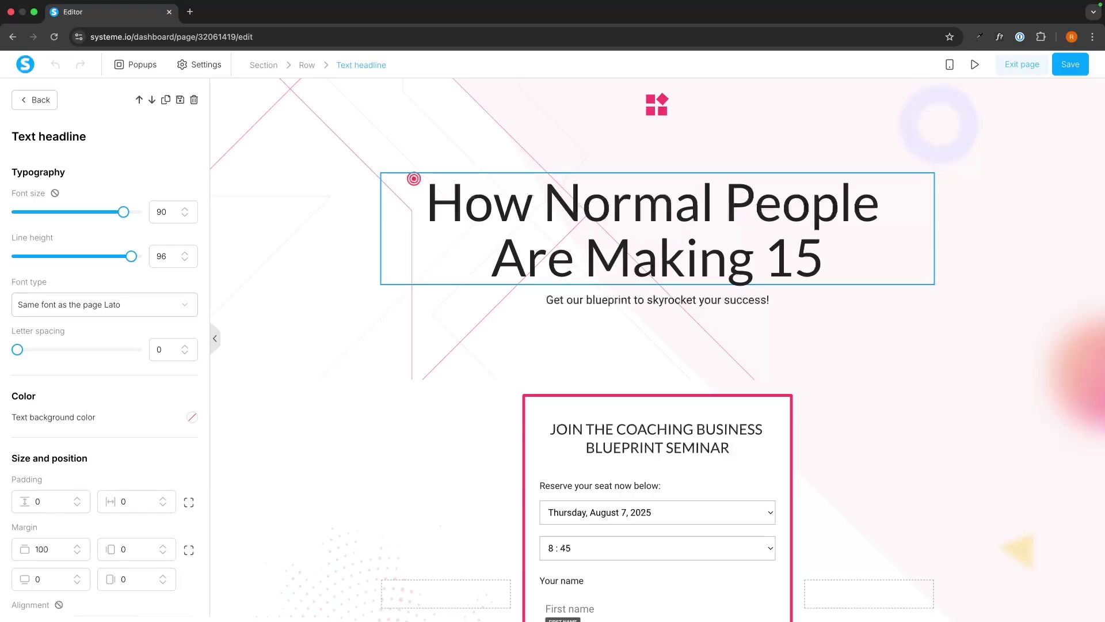
{"action": "key", "text": "BackSpace"}
{"action": "key", "text": "BackSpace"}
{"action": "type", "text": "$15k "}
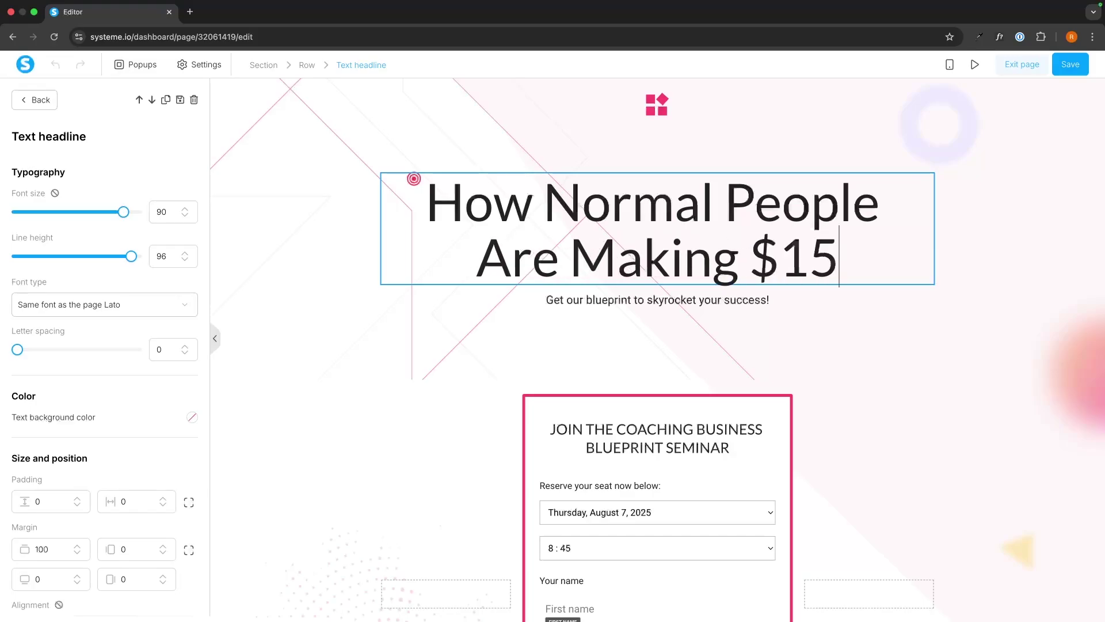
{"action": "type", "text": "Per Mo"}
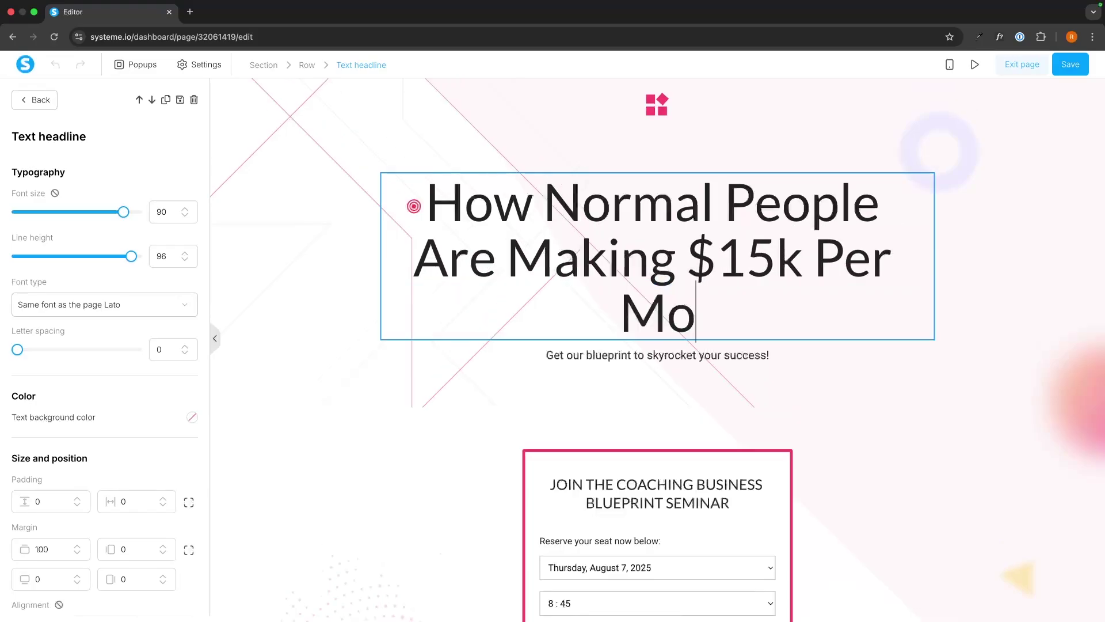
{"action": "type", "text": "nth With Af"}
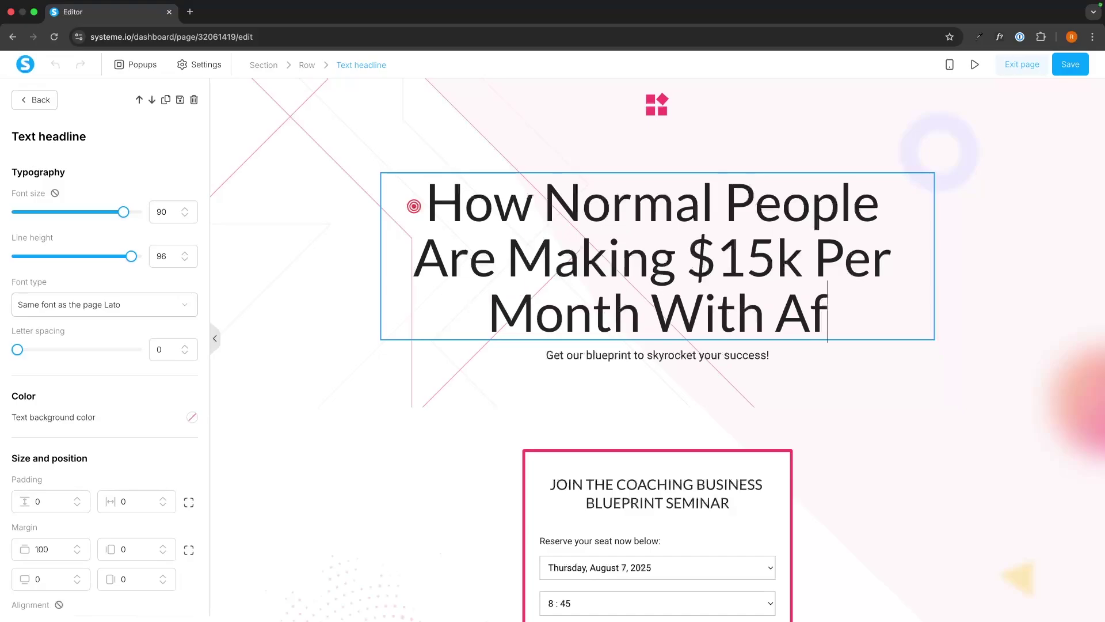
{"action": "type", "text": "filiate Makr"}
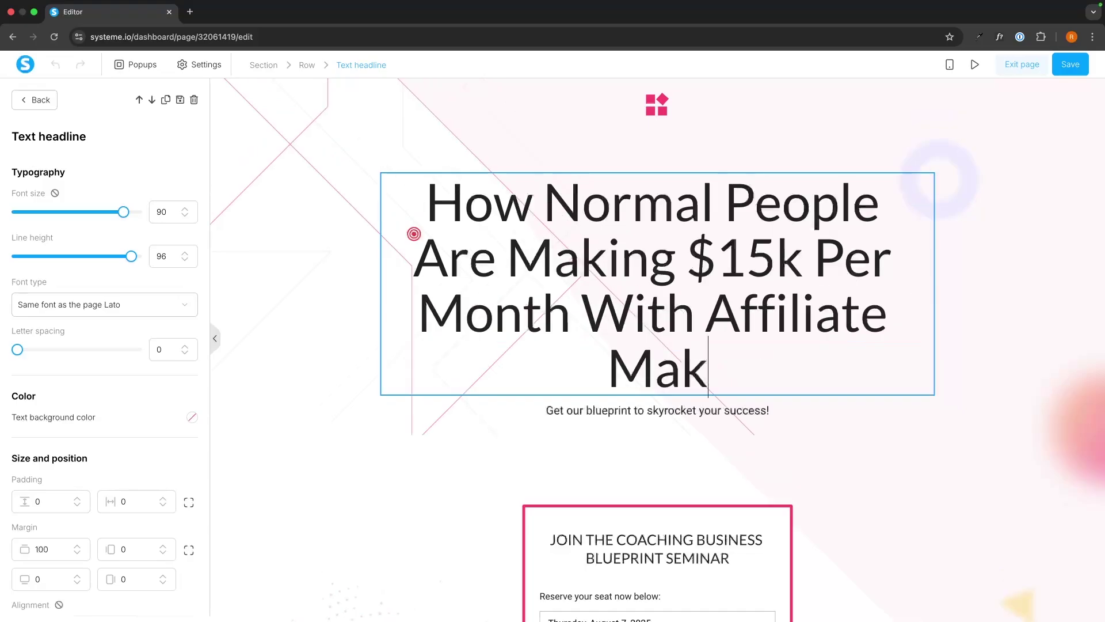
{"action": "key", "text": "BackSpace"}
{"action": "key", "text": "BackSpace"}
{"action": "type", "text": "rketing"}
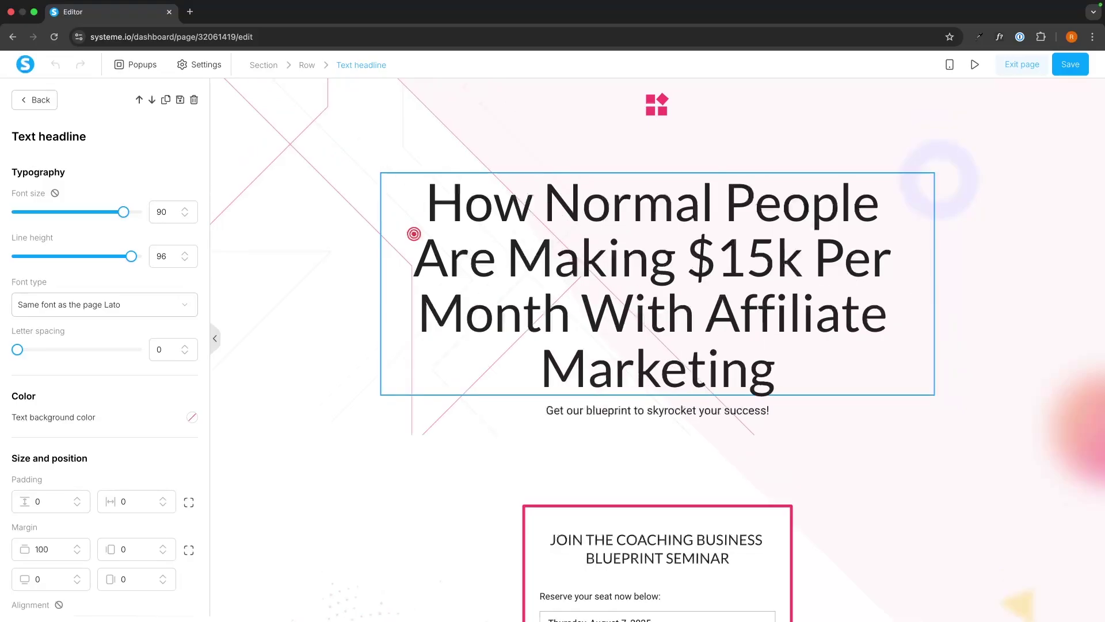
{"action": "left_click", "coordinate": [700, 408]}
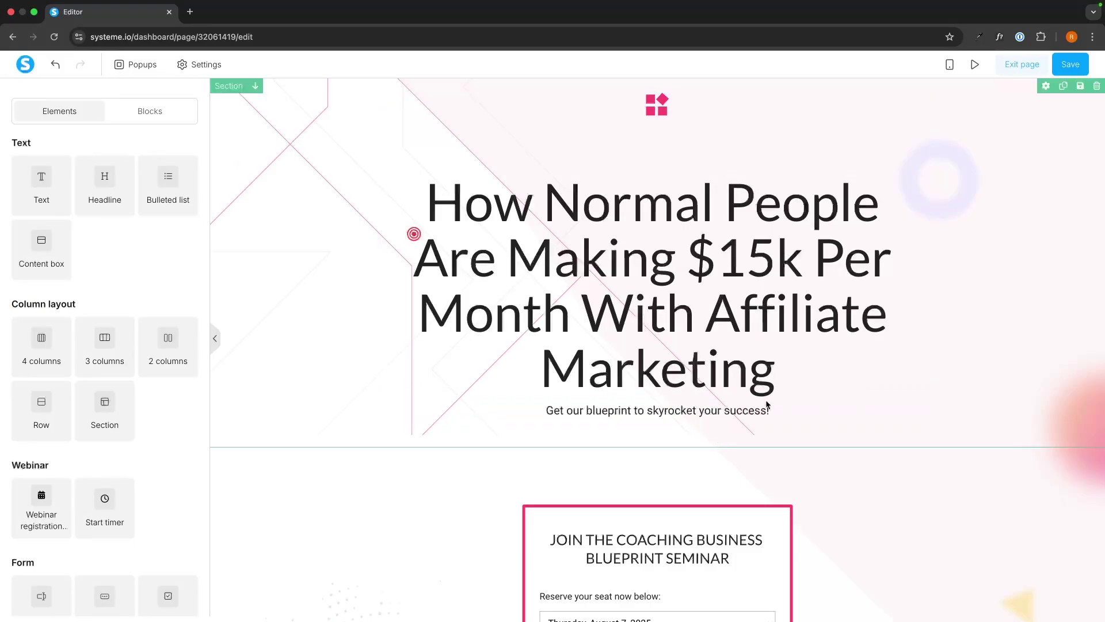
Delete the logo image and change COACHING to AFFILIATE in the seminar form title
{"action": "left_click", "coordinate": [925, 100]}
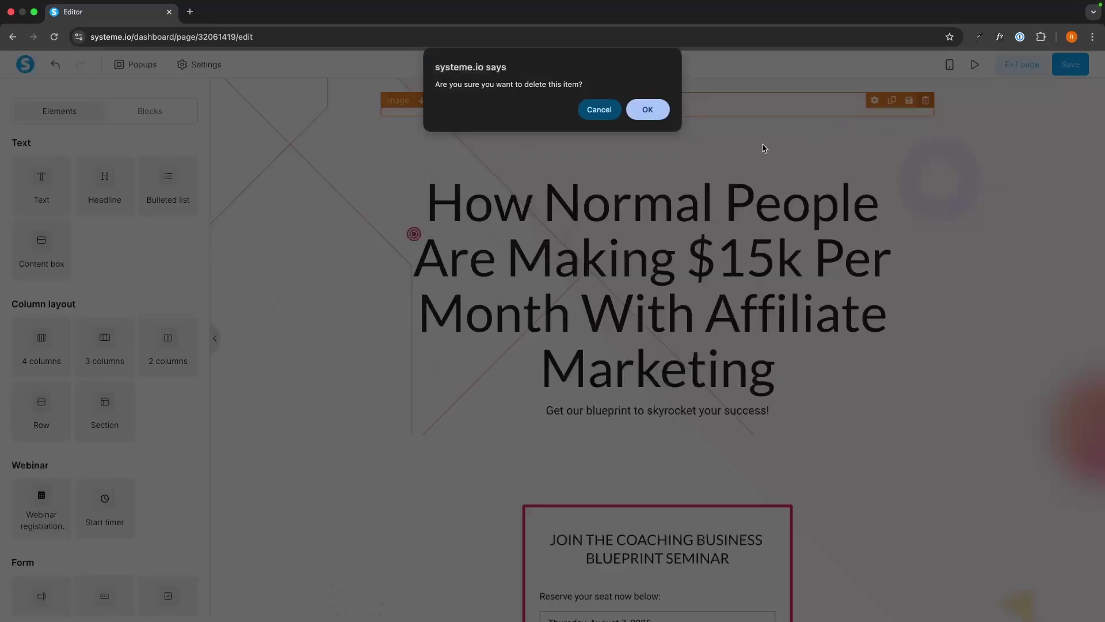
{"action": "left_click", "coordinate": [646, 108]}
{"action": "scroll", "coordinate": [777, 242], "scroll_direction": "down", "scroll_amount": 5}
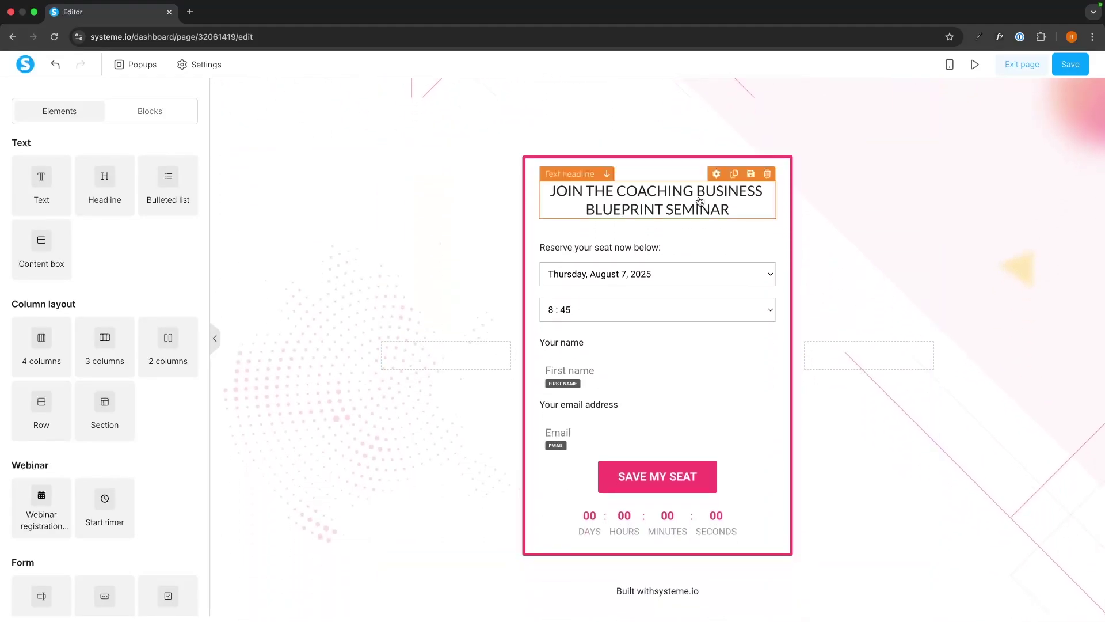
{"action": "left_click", "coordinate": [685, 204]}
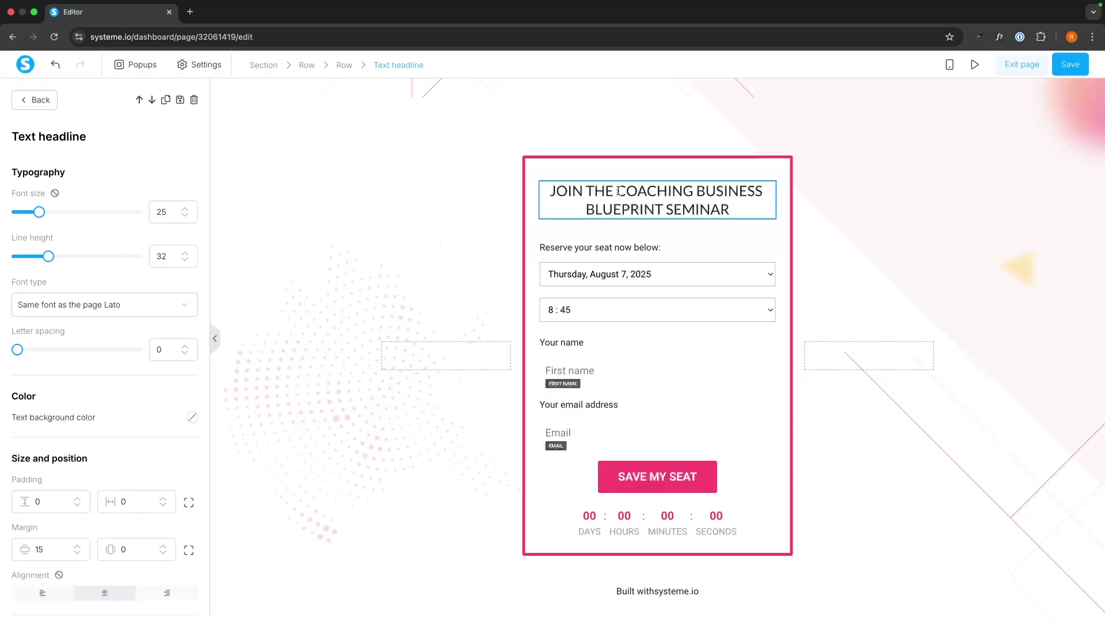
{"action": "double_click", "coordinate": [628, 190]}
{"action": "type", "text": "Affil"}
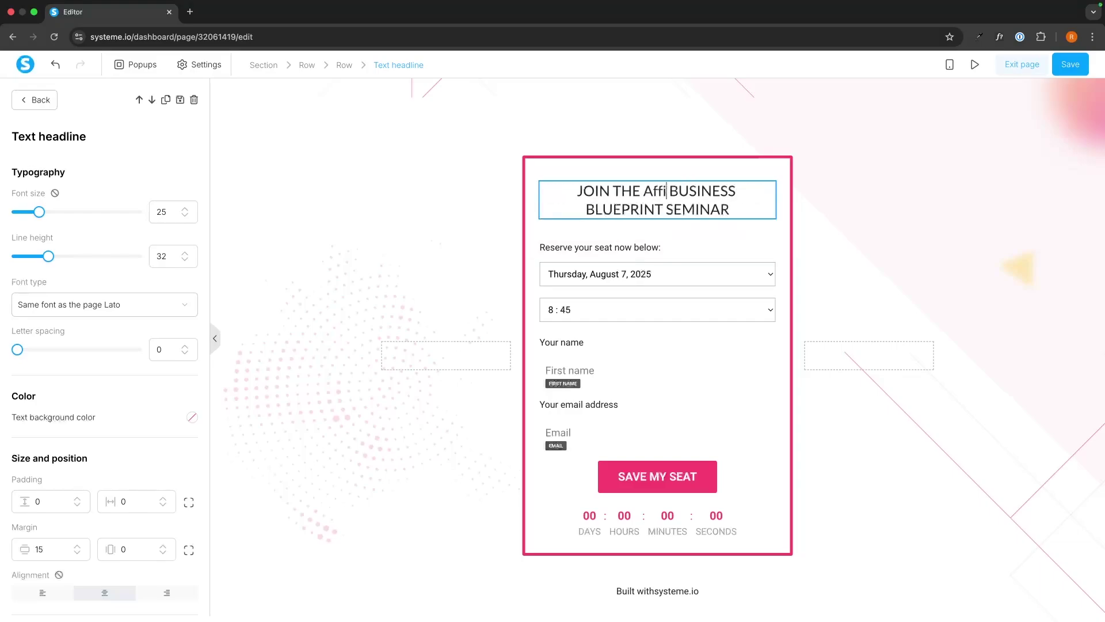
{"action": "key", "text": "BackSpace"}
{"action": "key", "text": "BackSpace"}
{"action": "key", "text": "BackSpace"}
{"action": "key", "text": "BackSpace"}
{"action": "type", "text": "FFILIATE"}
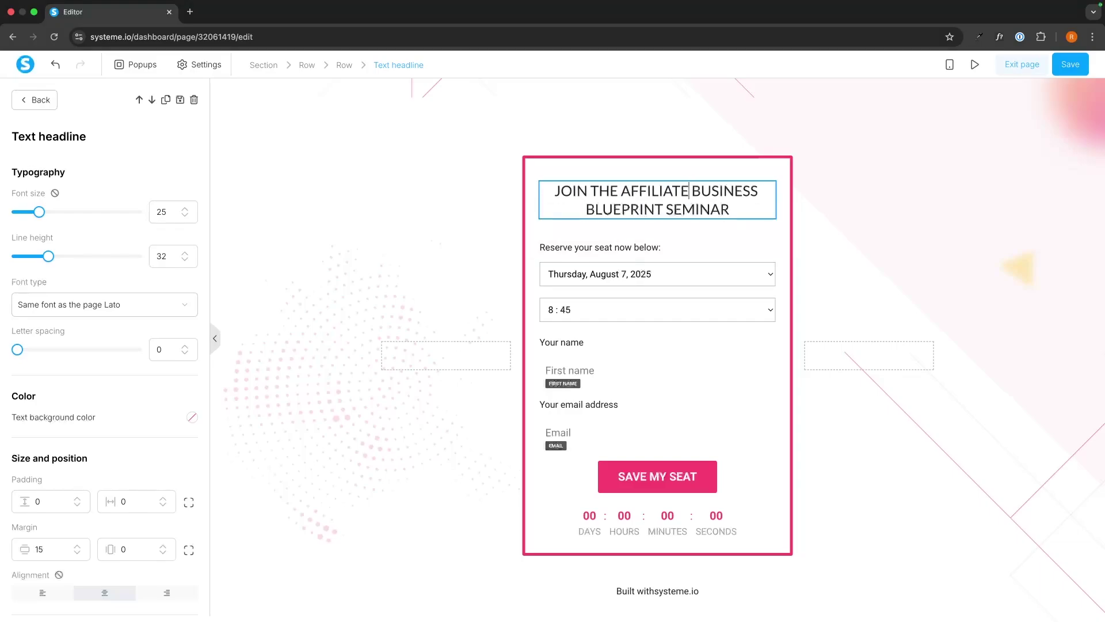
{"action": "left_click", "coordinate": [852, 180]}
{"action": "scroll", "coordinate": [832, 205], "scroll_direction": "up", "scroll_amount": 5}
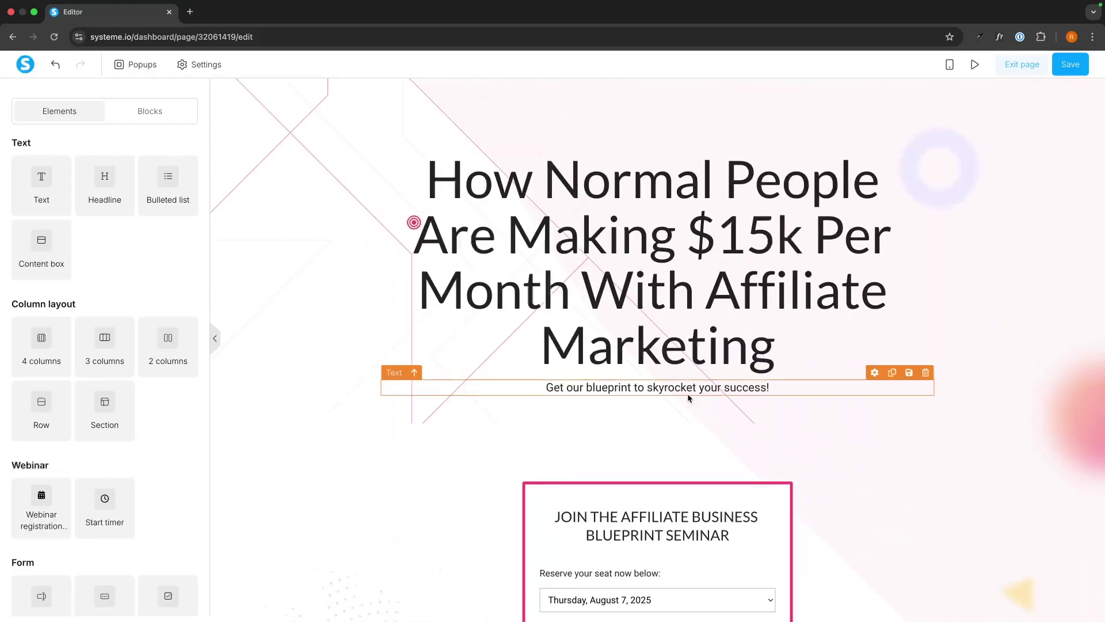
{"action": "left_click", "coordinate": [345, 240]}
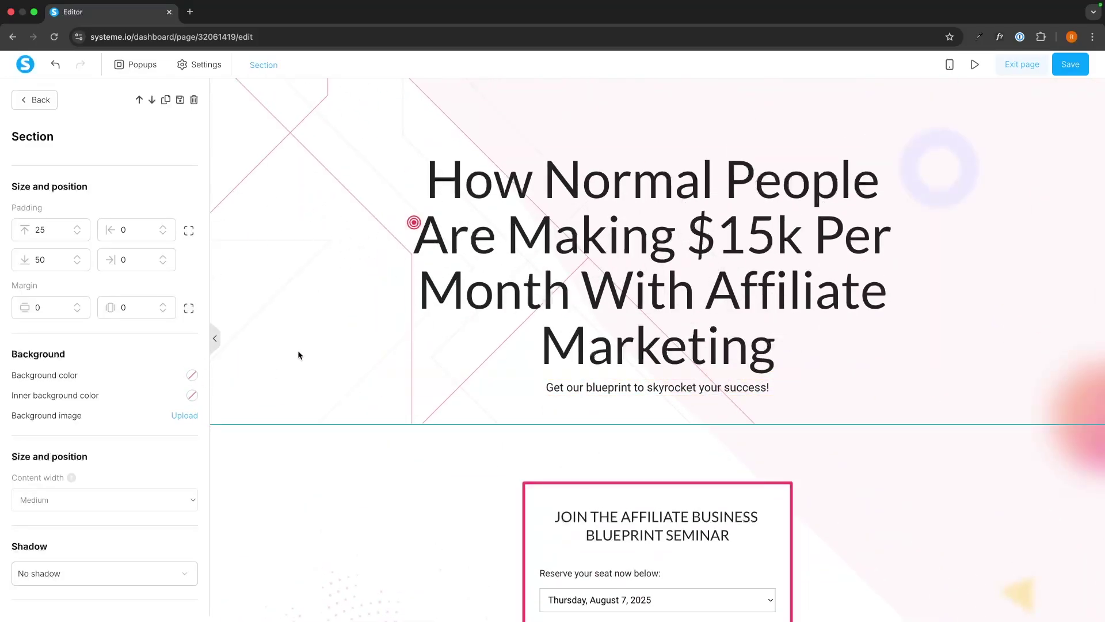
{"action": "key", "text": "Escape"}
{"action": "scroll", "coordinate": [143, 279], "scroll_direction": "down", "scroll_amount": 7}
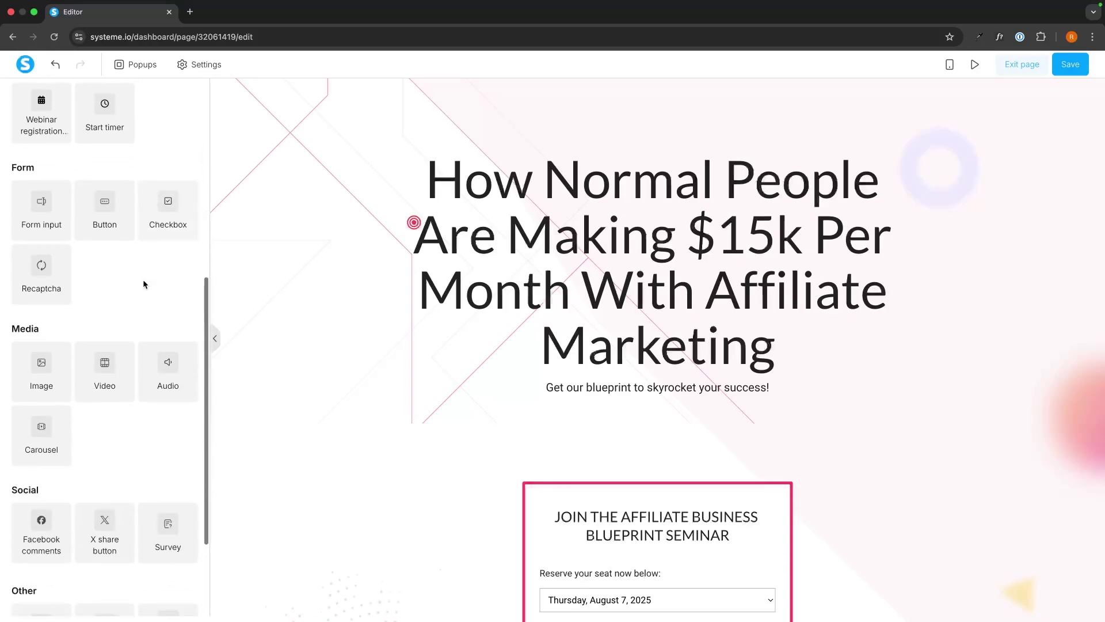
{"action": "scroll", "coordinate": [144, 284], "scroll_direction": "down", "scroll_amount": 1}
{"action": "left_click_drag", "start_coordinate": [105, 306], "coordinate": [100, 310]}
{"action": "scroll", "coordinate": [643, 378], "scroll_direction": "down", "scroll_amount": 5}
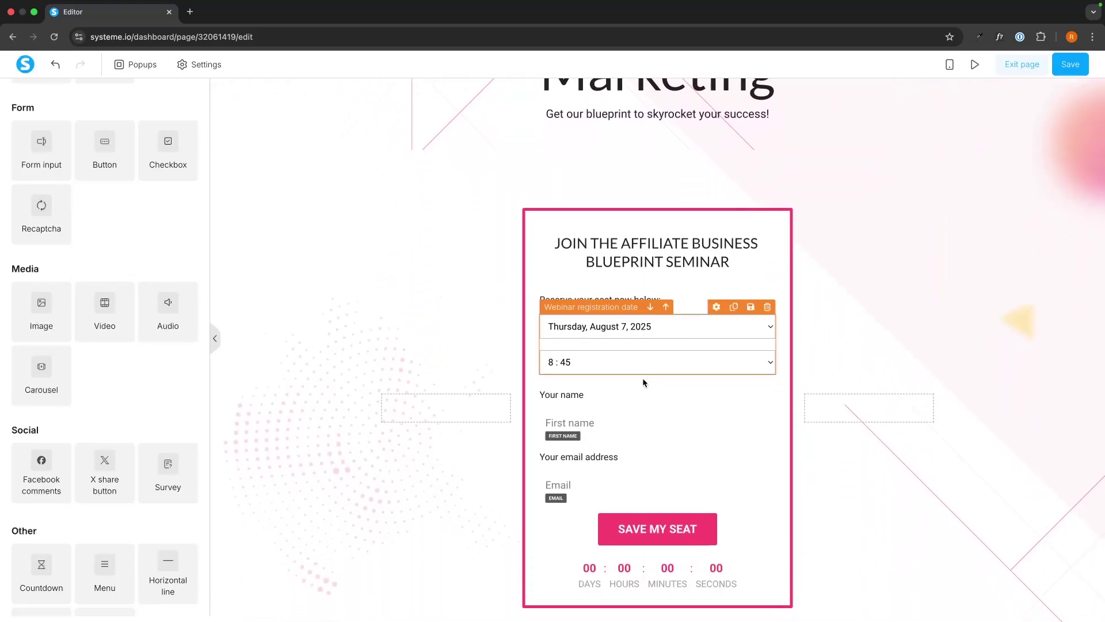
{"action": "scroll", "coordinate": [662, 368], "scroll_direction": "down", "scroll_amount": 1}
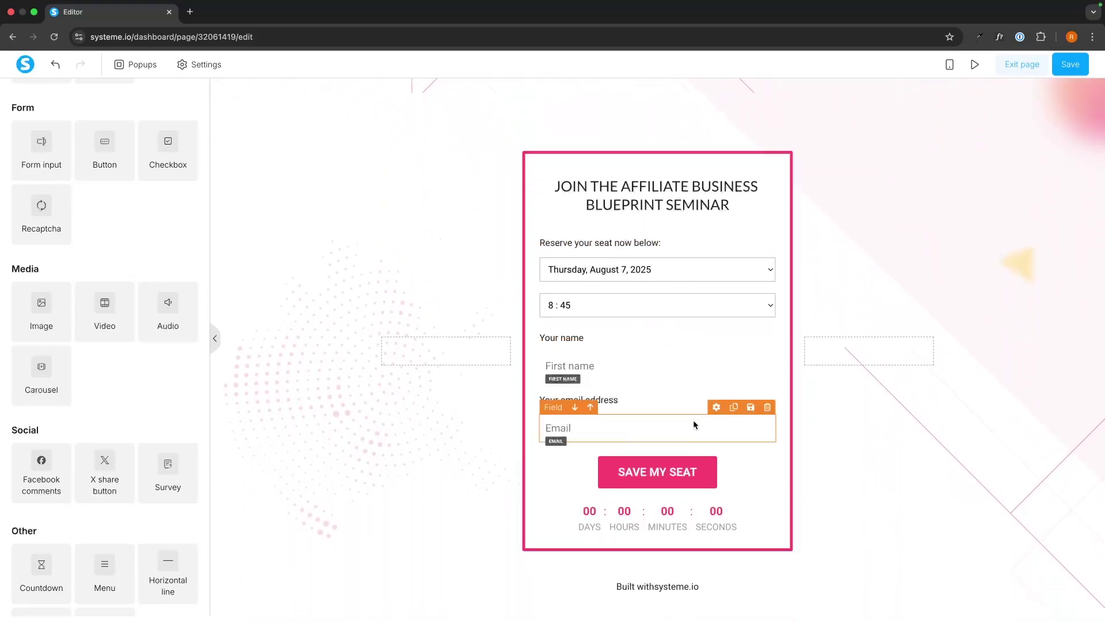
{"action": "scroll", "coordinate": [633, 357], "scroll_direction": "up", "scroll_amount": 1}
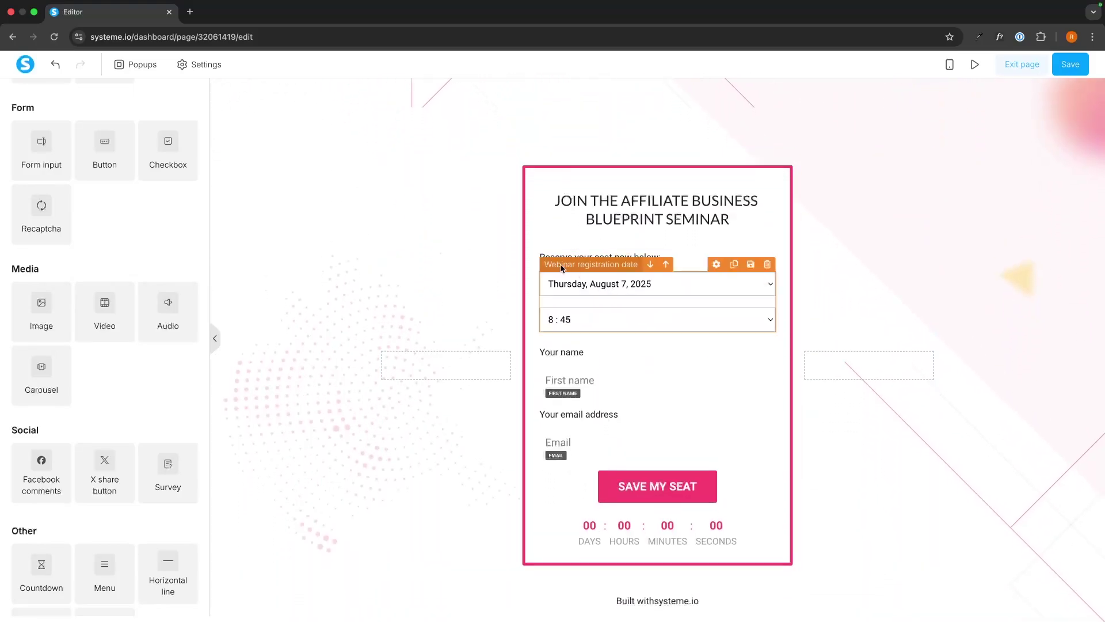
{"action": "left_click", "coordinate": [632, 270]}
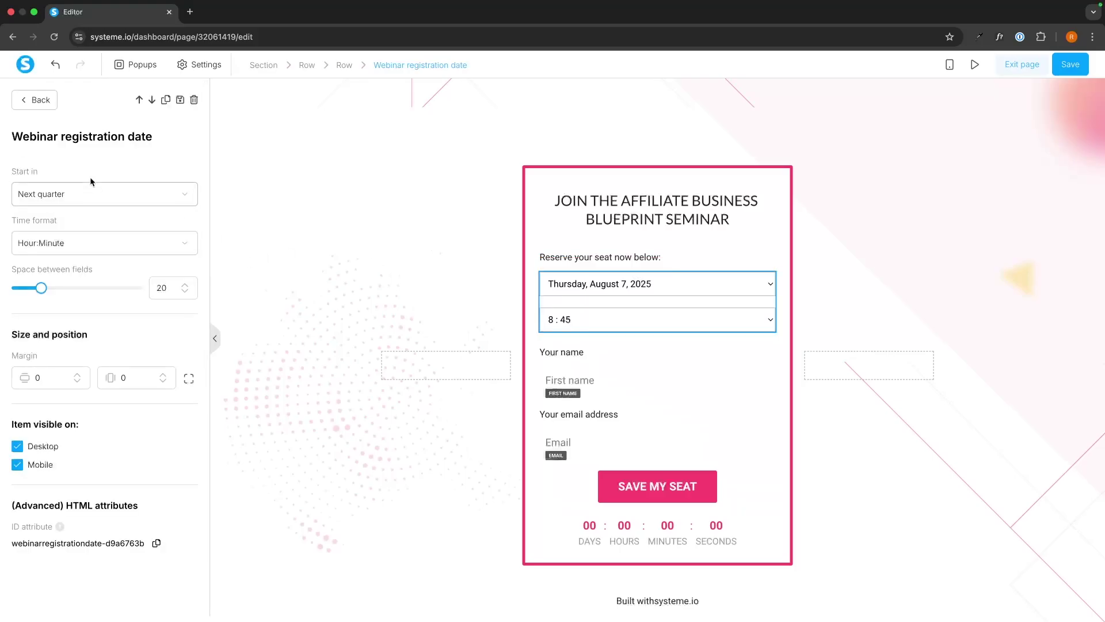
{"action": "left_click", "coordinate": [35, 195]}
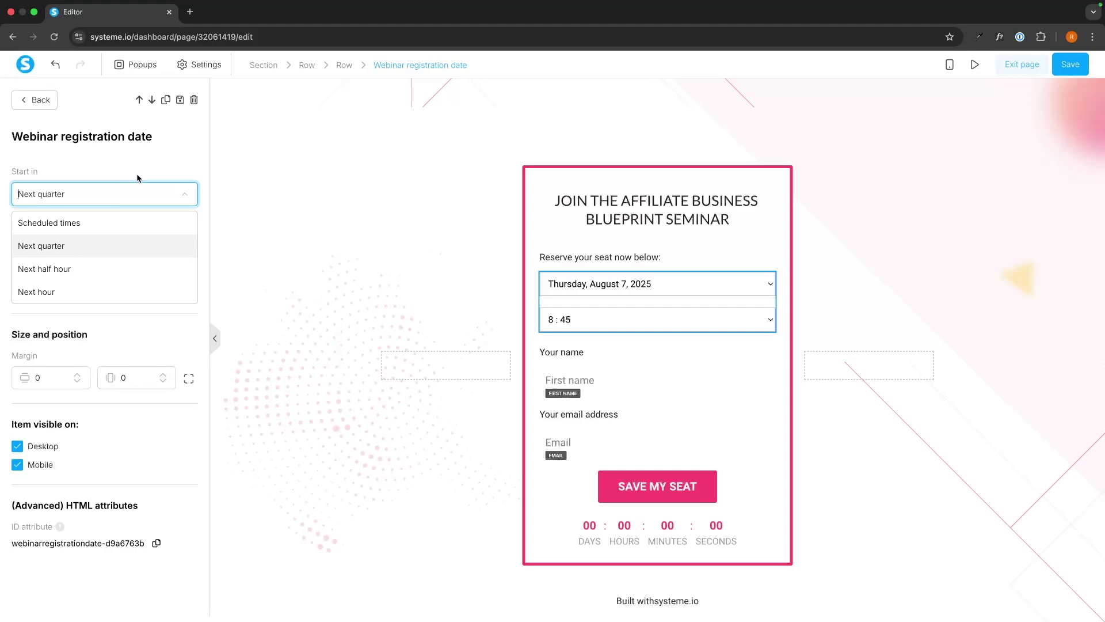
{"action": "left_click", "coordinate": [88, 245]}
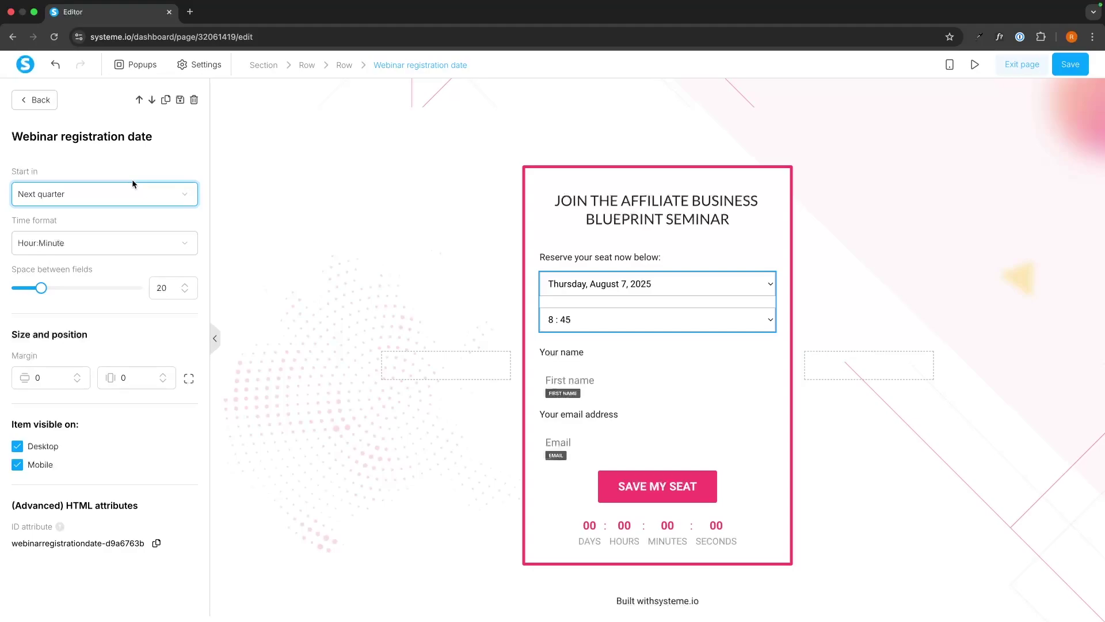
{"action": "left_click", "coordinate": [133, 183]}
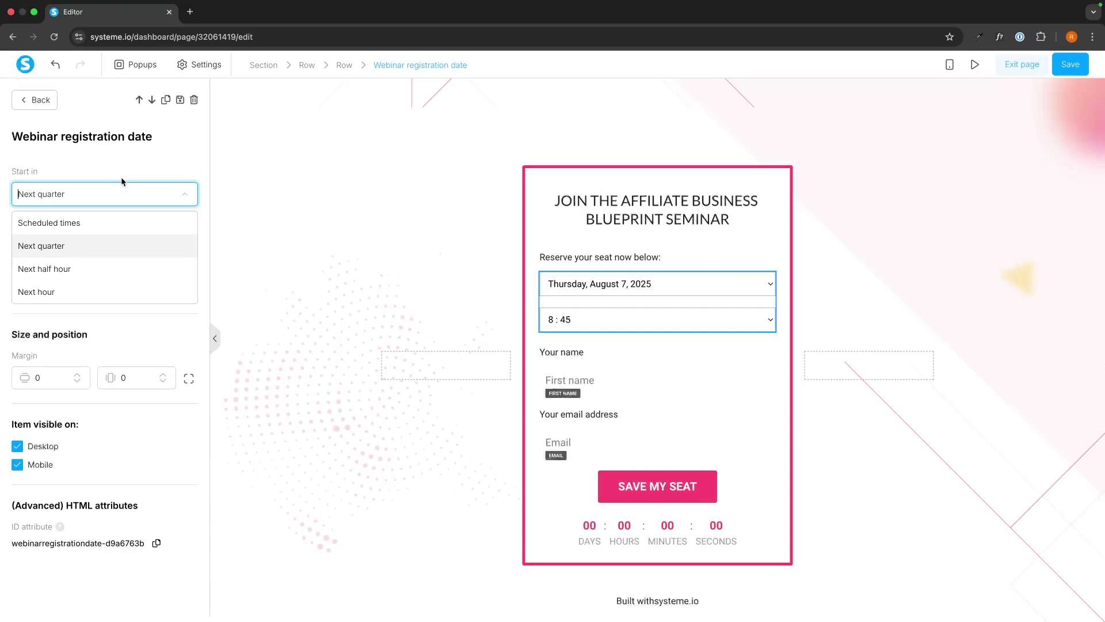
{"action": "left_click", "coordinate": [62, 178]}
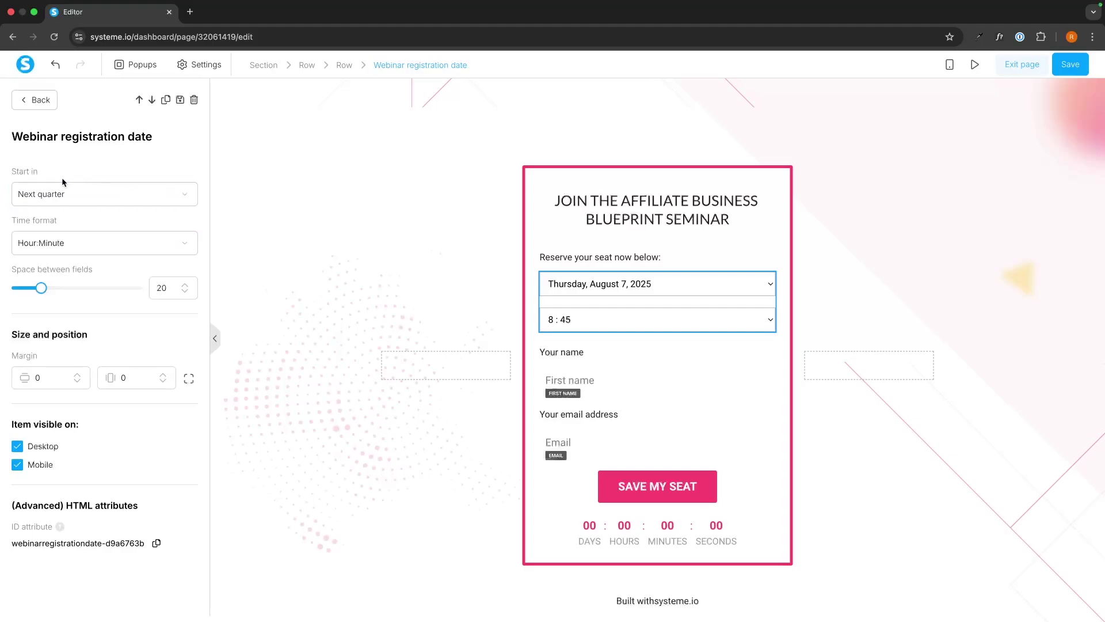
{"action": "left_click", "coordinate": [453, 401]}
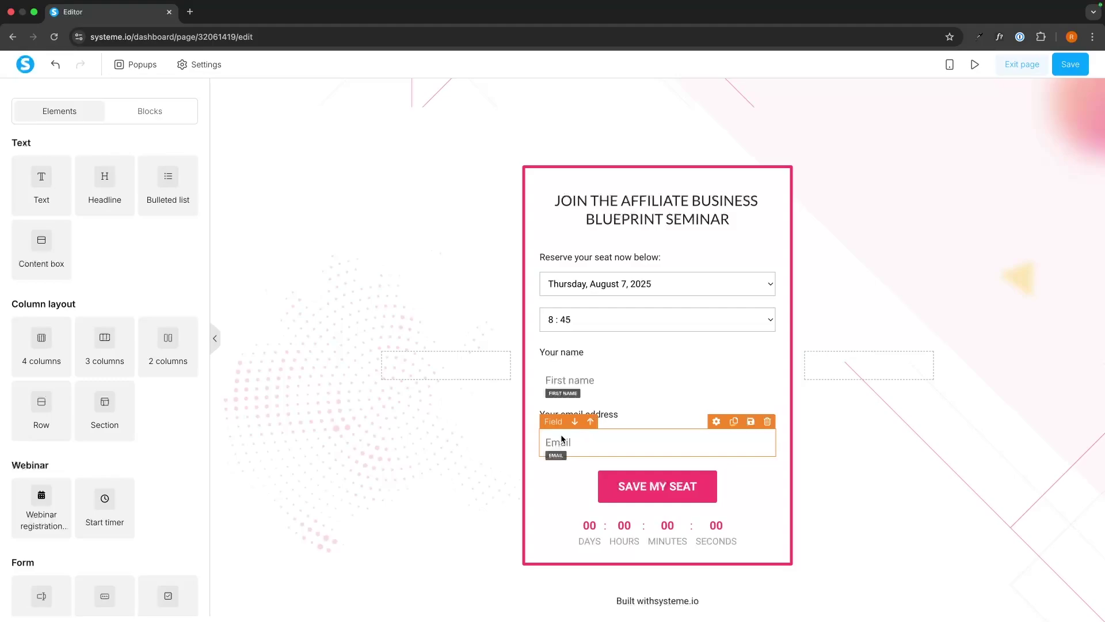
Add a text paragraph below the Email field and a new input field above SAVE MY SEAT
{"action": "left_click_drag", "start_coordinate": [44, 185], "coordinate": [575, 455]}
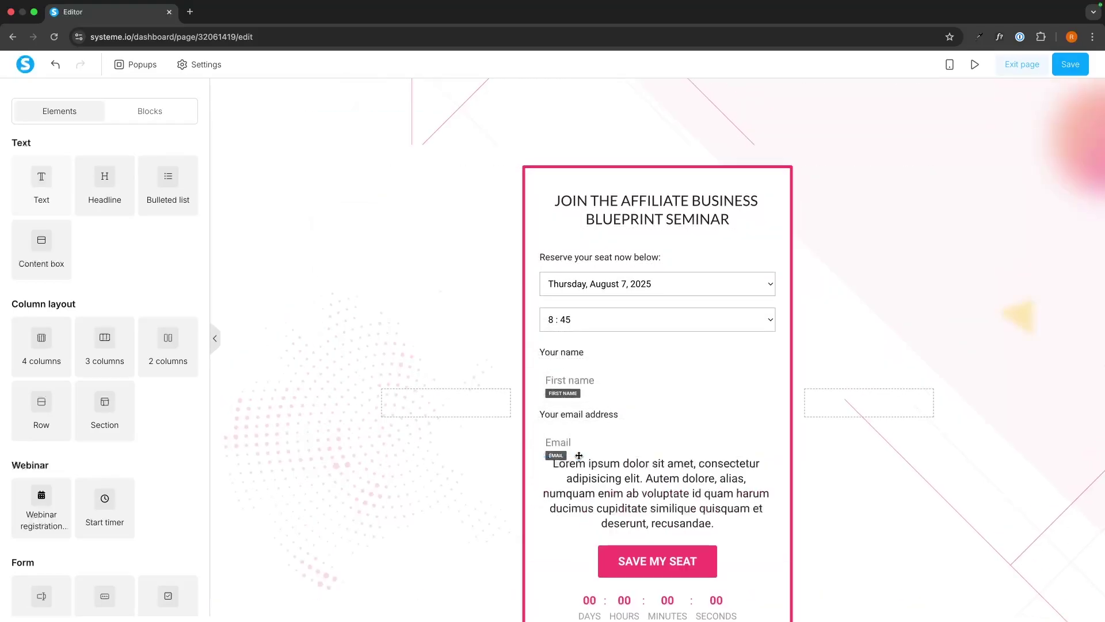
{"action": "scroll", "coordinate": [96, 421], "scroll_direction": "down", "scroll_amount": 3}
{"action": "scroll", "coordinate": [95, 421], "scroll_direction": "down", "scroll_amount": 2}
{"action": "left_click_drag", "start_coordinate": [41, 318], "coordinate": [648, 525]}
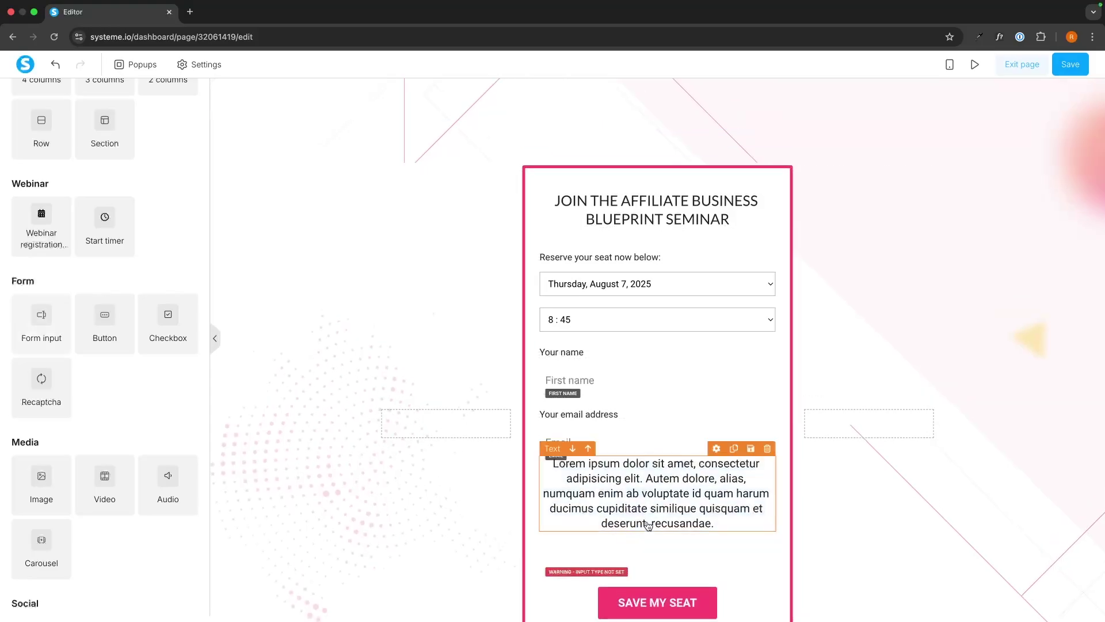
{"action": "scroll", "coordinate": [672, 505], "scroll_direction": "down", "scroll_amount": 1}
Make the paragraph read 'Your phone number', left-aligned at font size 16
{"action": "triple_click", "coordinate": [660, 461]}
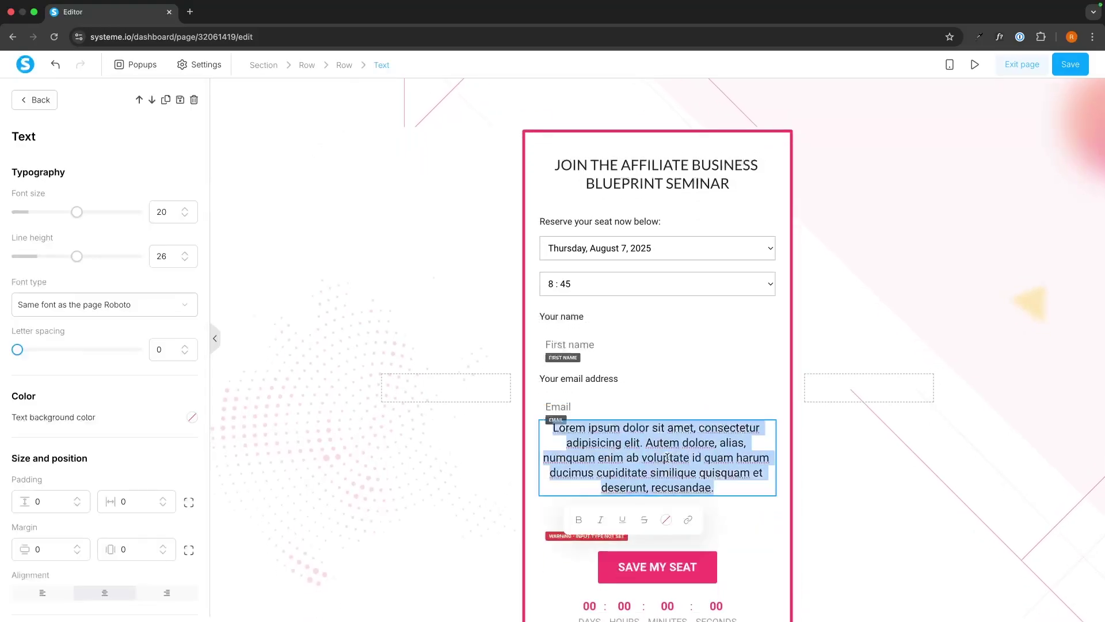
{"action": "type", "text": "Your ph"}
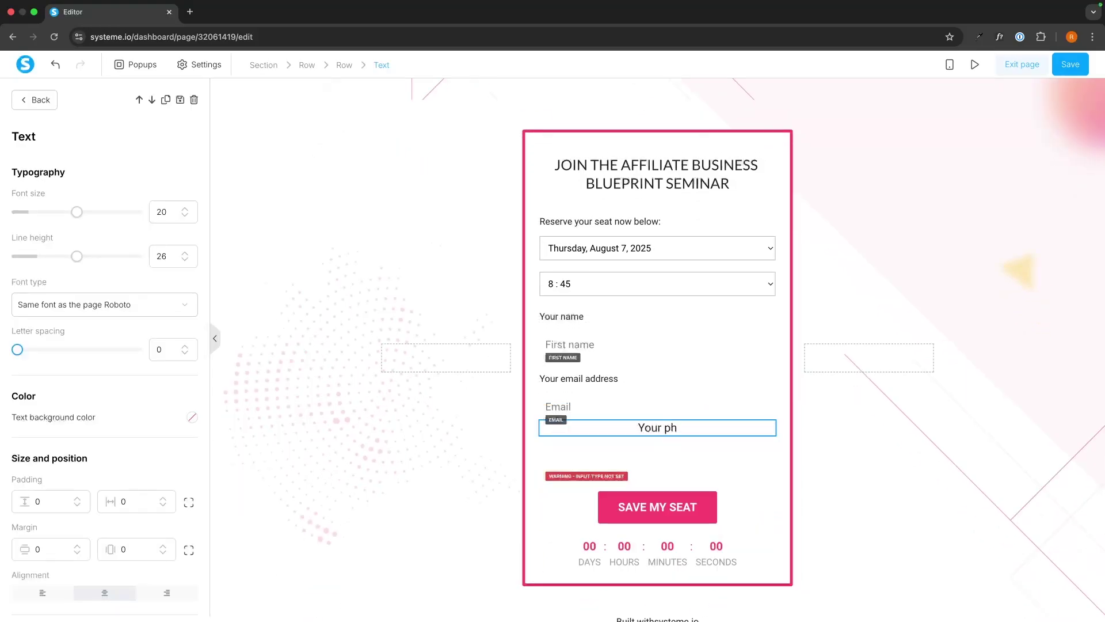
{"action": "type", "text": "one number"}
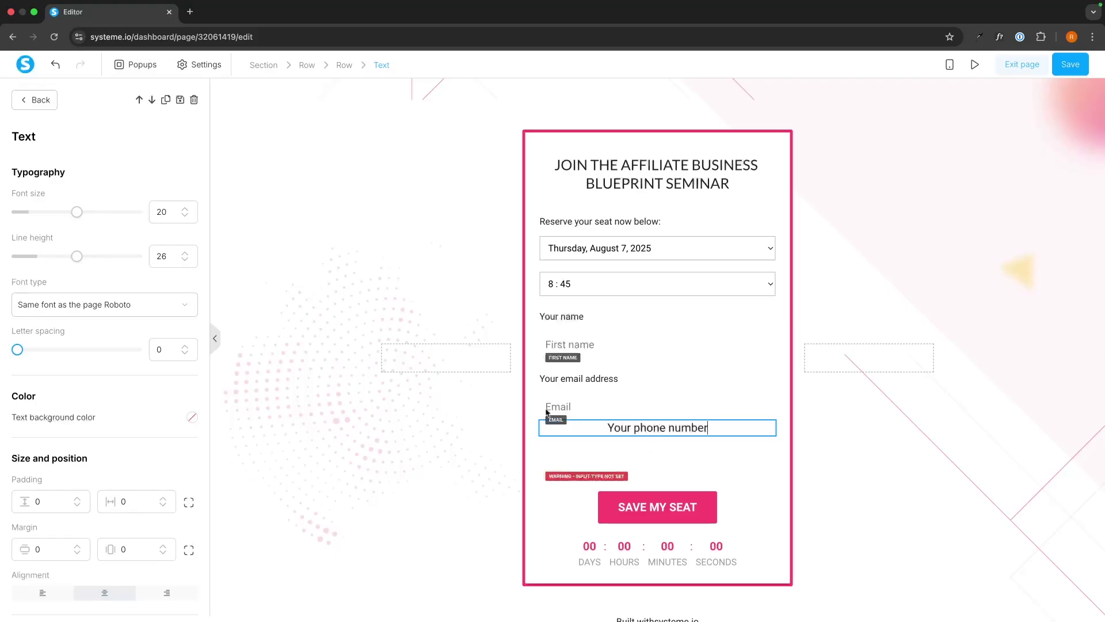
{"action": "left_click", "coordinate": [33, 596]}
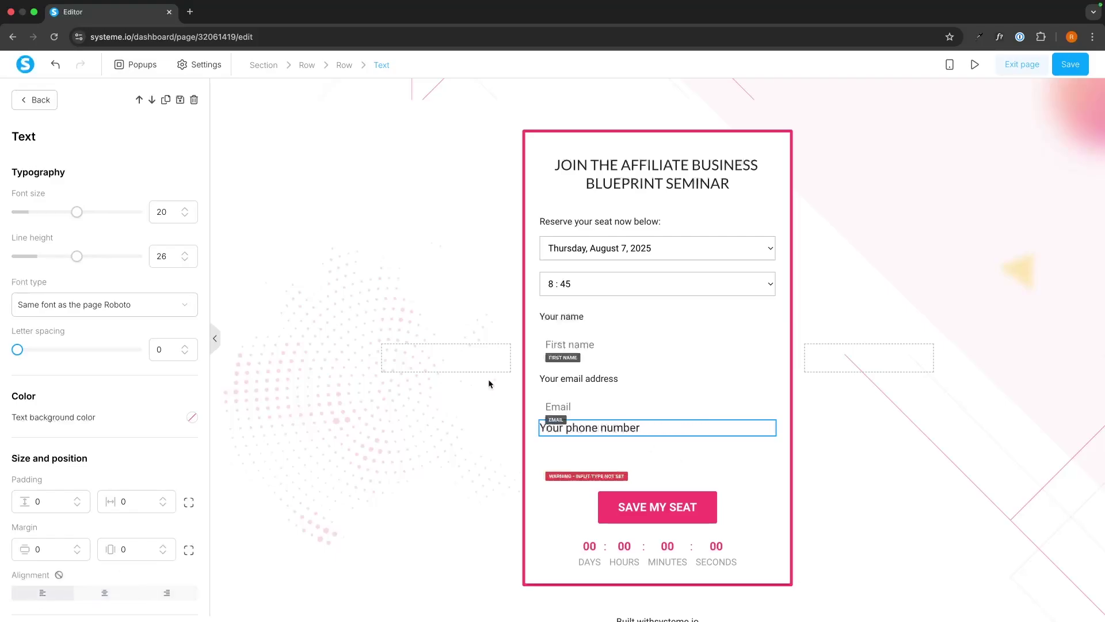
{"action": "left_click", "coordinate": [572, 380]}
{"action": "left_click", "coordinate": [583, 428]}
{"action": "left_click", "coordinate": [186, 215]}
{"action": "left_click", "coordinate": [185, 215]}
{"action": "left_click", "coordinate": [185, 215]}
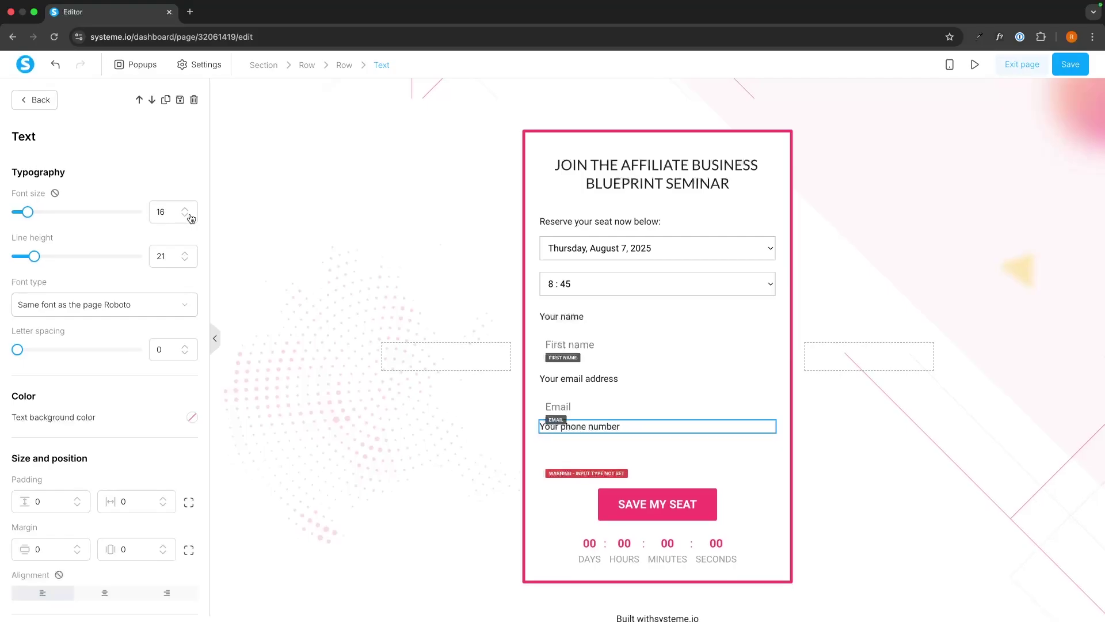
{"action": "left_click", "coordinate": [586, 452]}
Set the new field's input type to phone number, then delete that input field
{"action": "left_click", "coordinate": [586, 451]}
{"action": "left_click", "coordinate": [80, 192]}
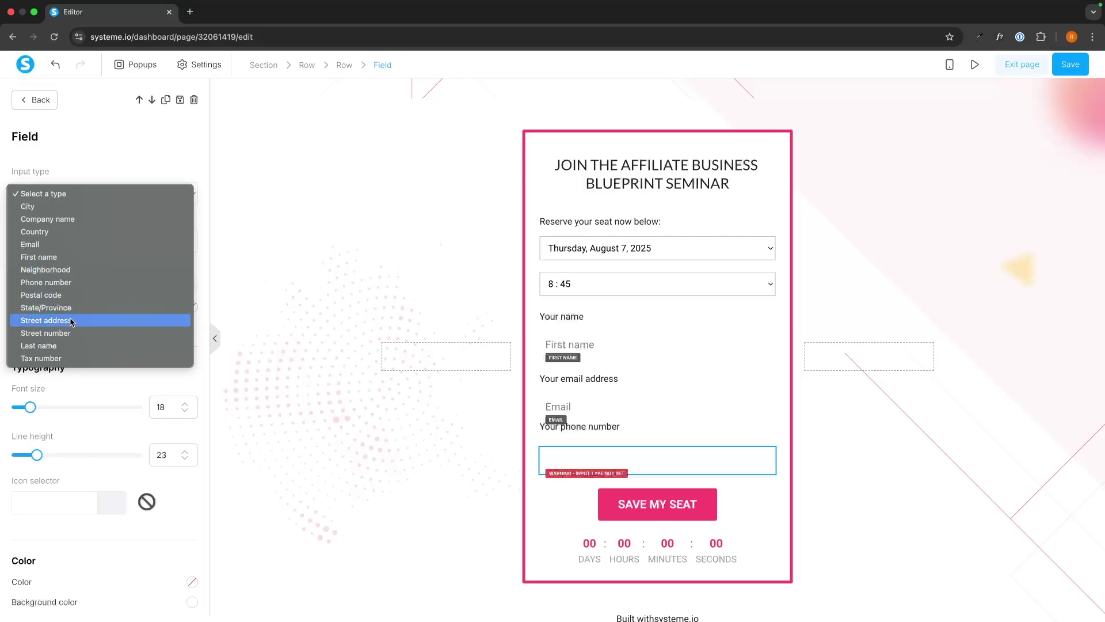
{"action": "left_click", "coordinate": [60, 284]}
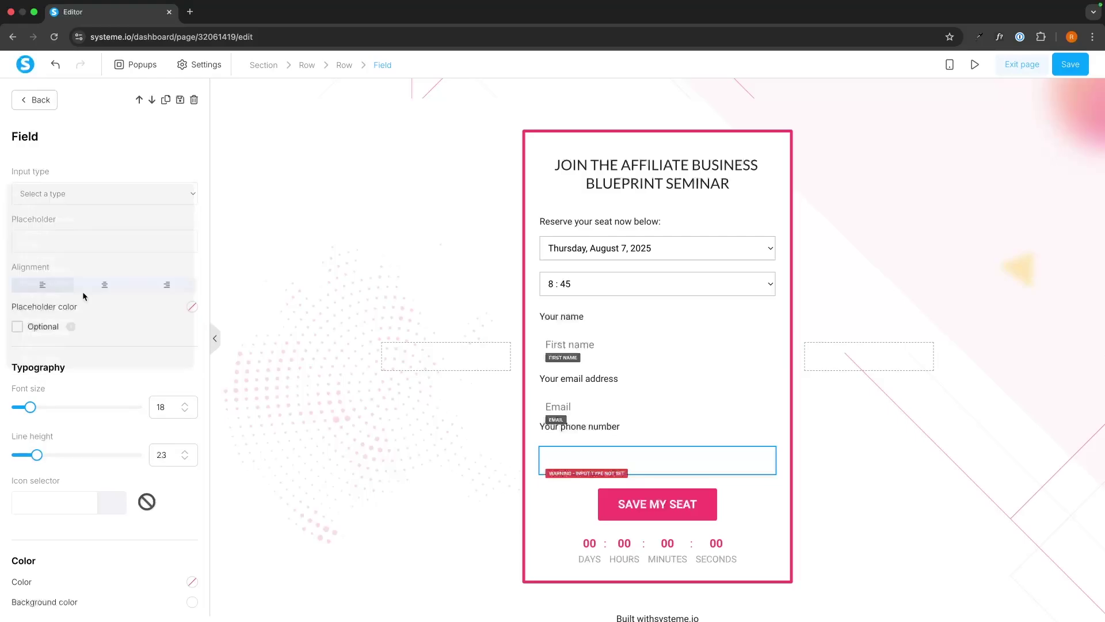
{"action": "key", "text": "Delete"}
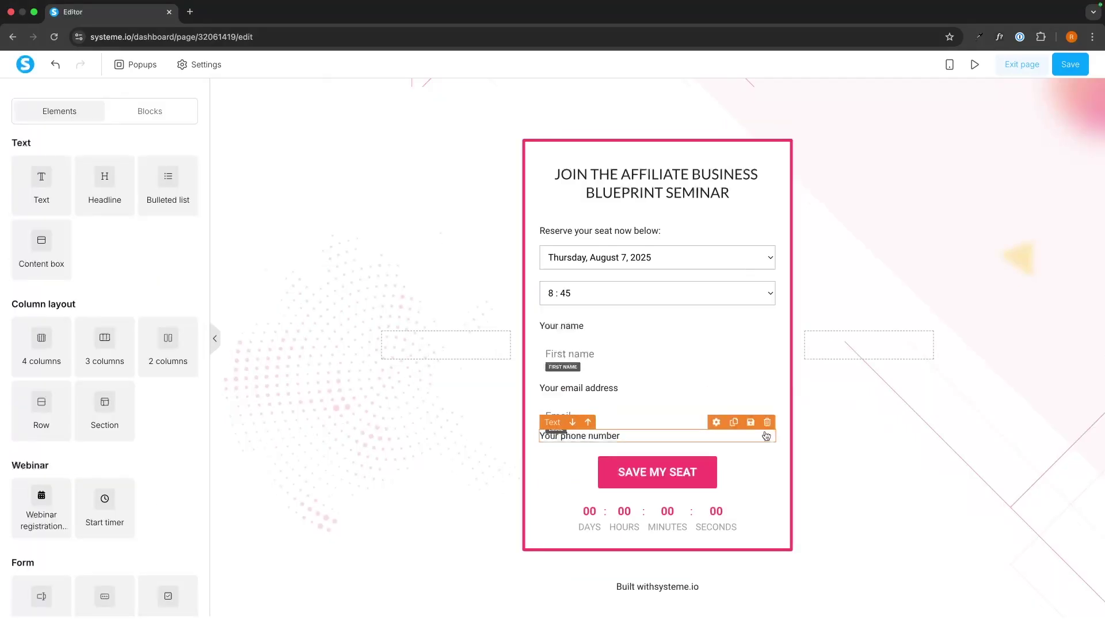
Delete the 'Your phone number' label, then review the form row and SAVE MY SEAT button settings
{"action": "left_click", "coordinate": [767, 422]}
{"action": "left_click", "coordinate": [646, 108]}
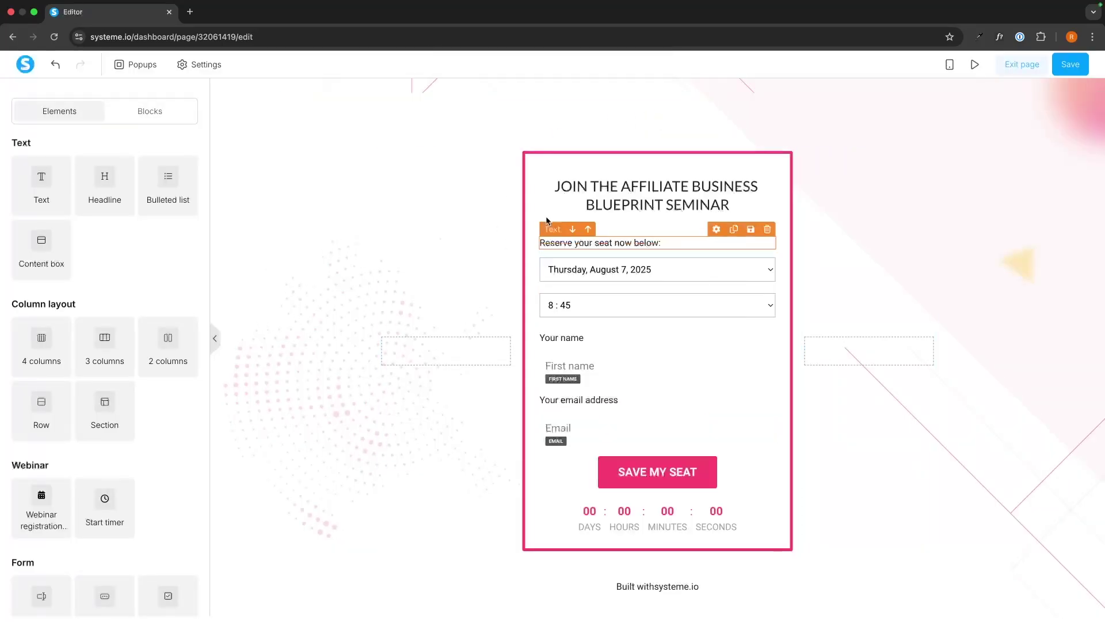
{"action": "left_click", "coordinate": [530, 210]}
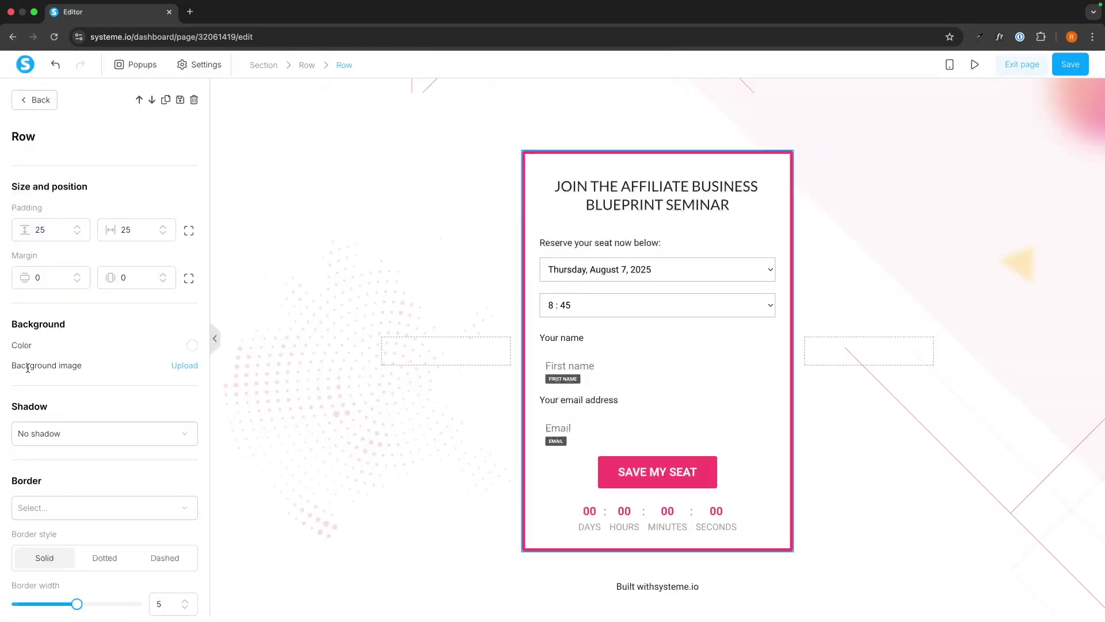
{"action": "scroll", "coordinate": [27, 367], "scroll_direction": "down", "scroll_amount": 6}
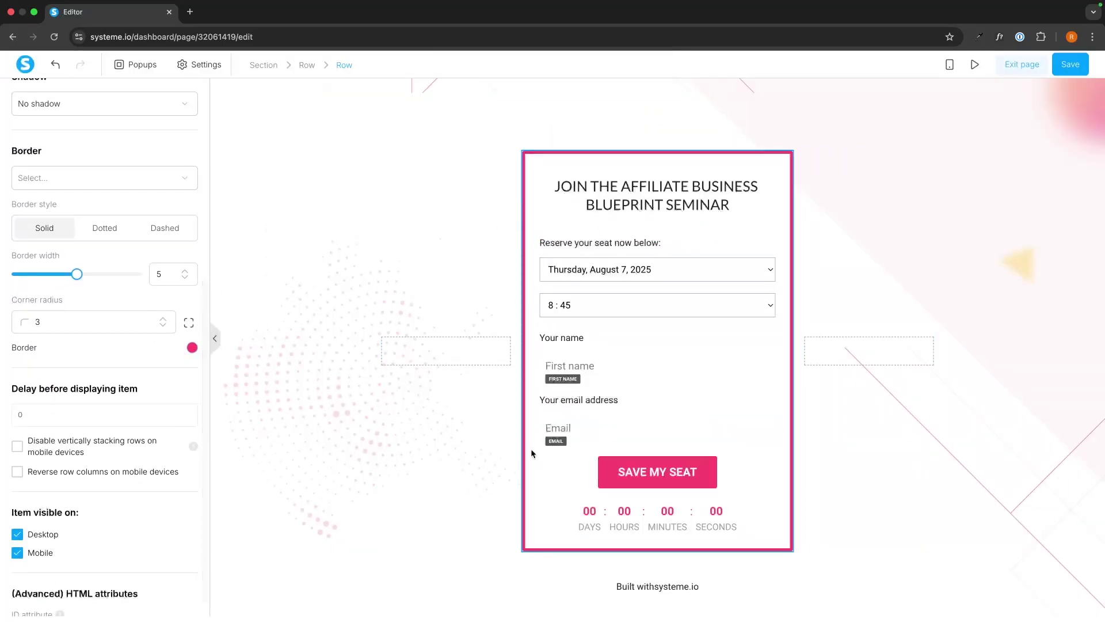
{"action": "left_click", "coordinate": [633, 470]}
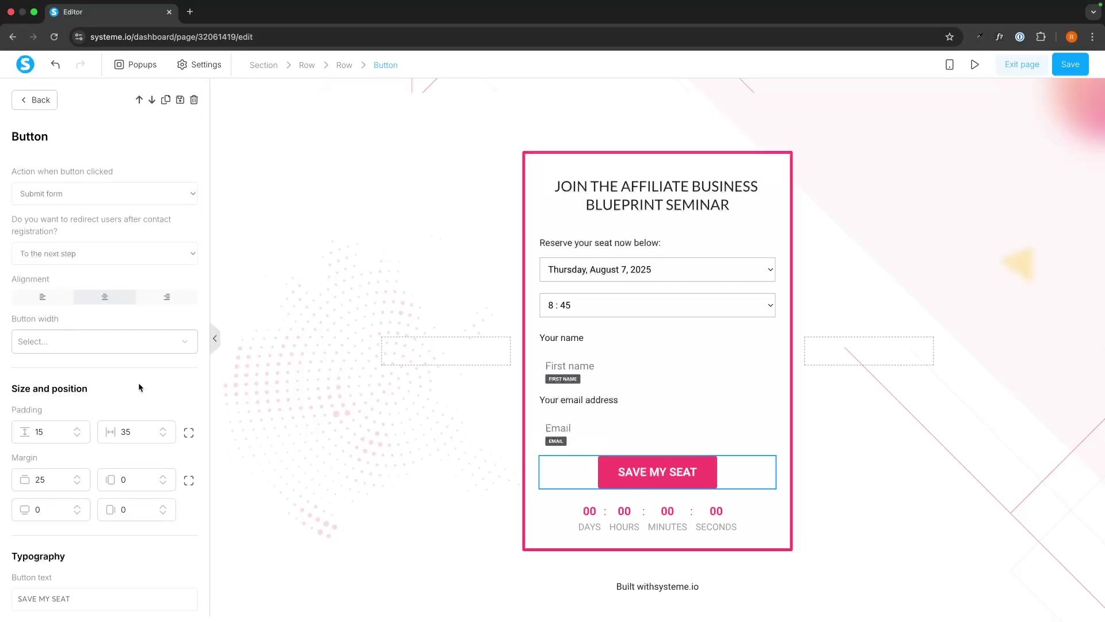
{"action": "scroll", "coordinate": [138, 382], "scroll_direction": "down", "scroll_amount": 7}
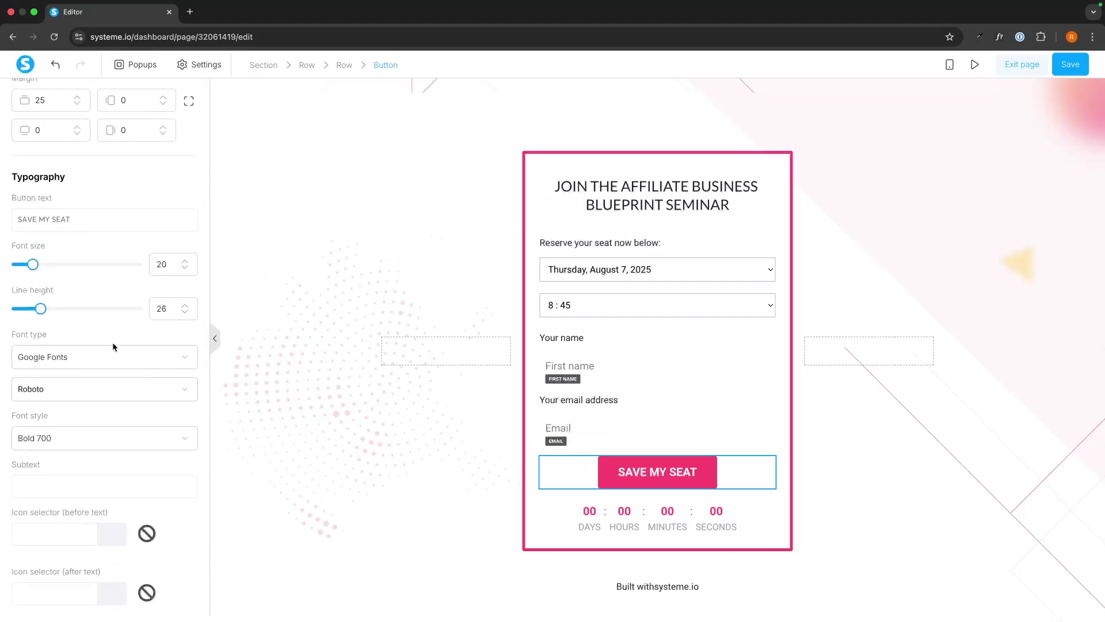
{"action": "scroll", "coordinate": [126, 296], "scroll_direction": "down", "scroll_amount": 5}
{"action": "left_click", "coordinate": [289, 467]}
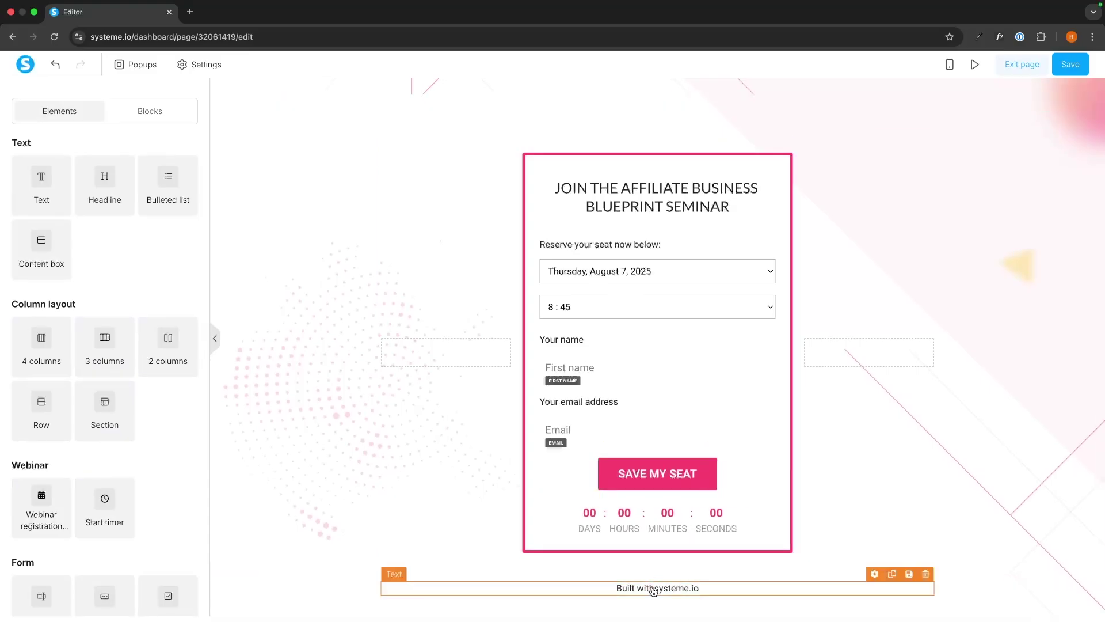
Delete the 'Built with systeme.io' footer line and save the registration page back to the funnel
{"action": "left_click", "coordinate": [926, 574]}
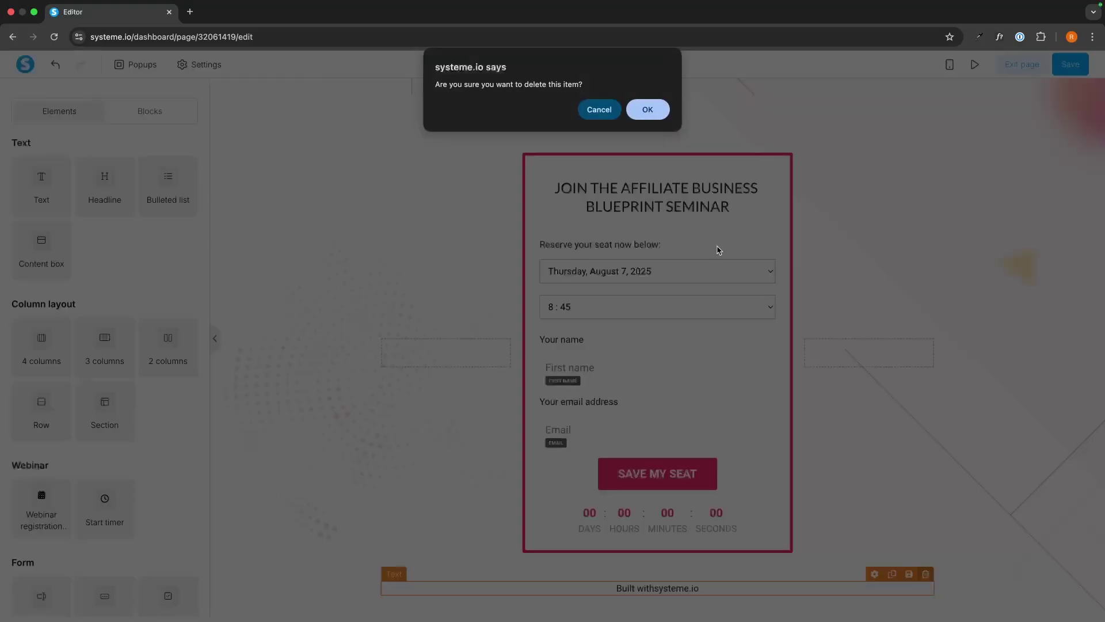
{"action": "left_click", "coordinate": [661, 115]}
{"action": "scroll", "coordinate": [795, 222], "scroll_direction": "up", "scroll_amount": 6}
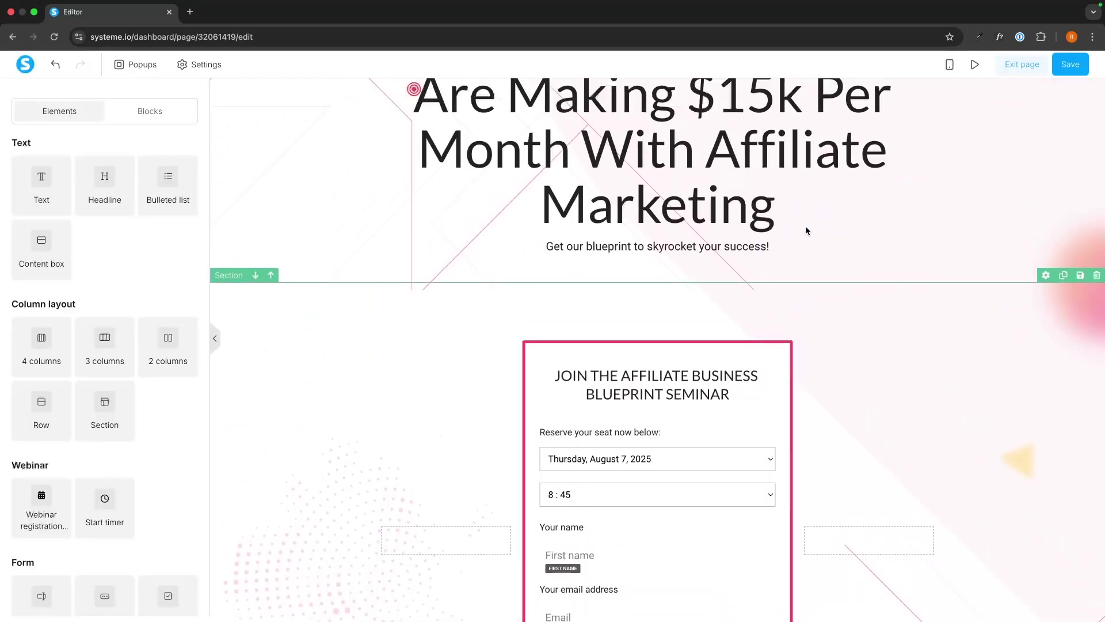
{"action": "scroll", "coordinate": [807, 231], "scroll_direction": "down", "scroll_amount": 5}
{"action": "scroll", "coordinate": [633, 208], "scroll_direction": "up", "scroll_amount": 5}
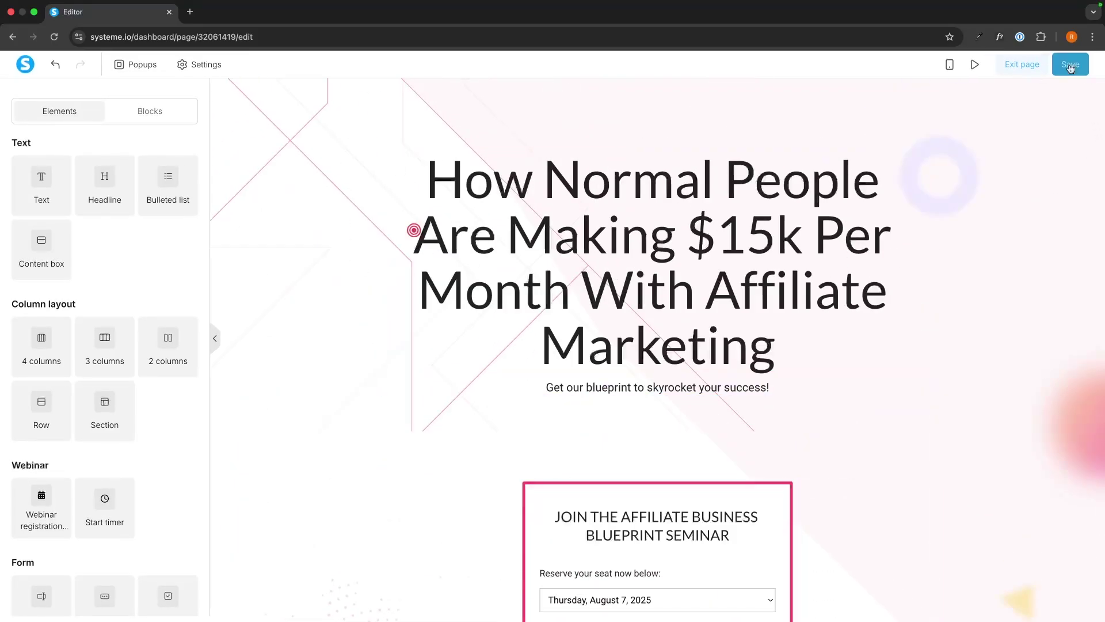
{"action": "left_click", "coordinate": [1035, 68]}
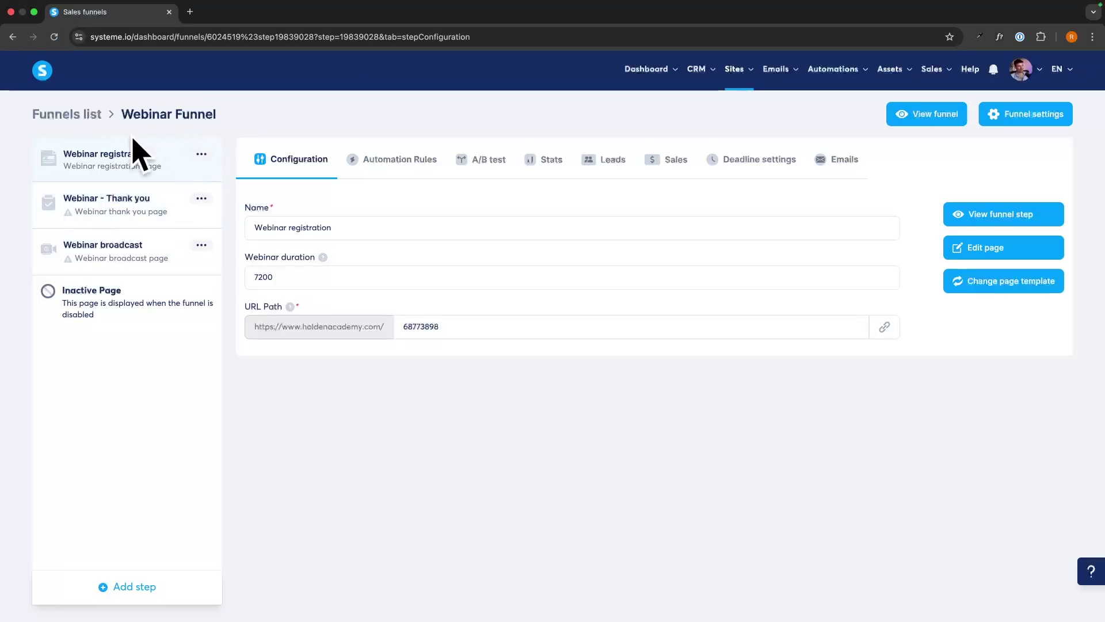
Apply the 'Thanks!' template to the Webinar - Thank you step and preview it in a new tab
{"action": "left_click", "coordinate": [110, 198]}
{"action": "scroll", "coordinate": [724, 270], "scroll_direction": "down", "scroll_amount": 5}
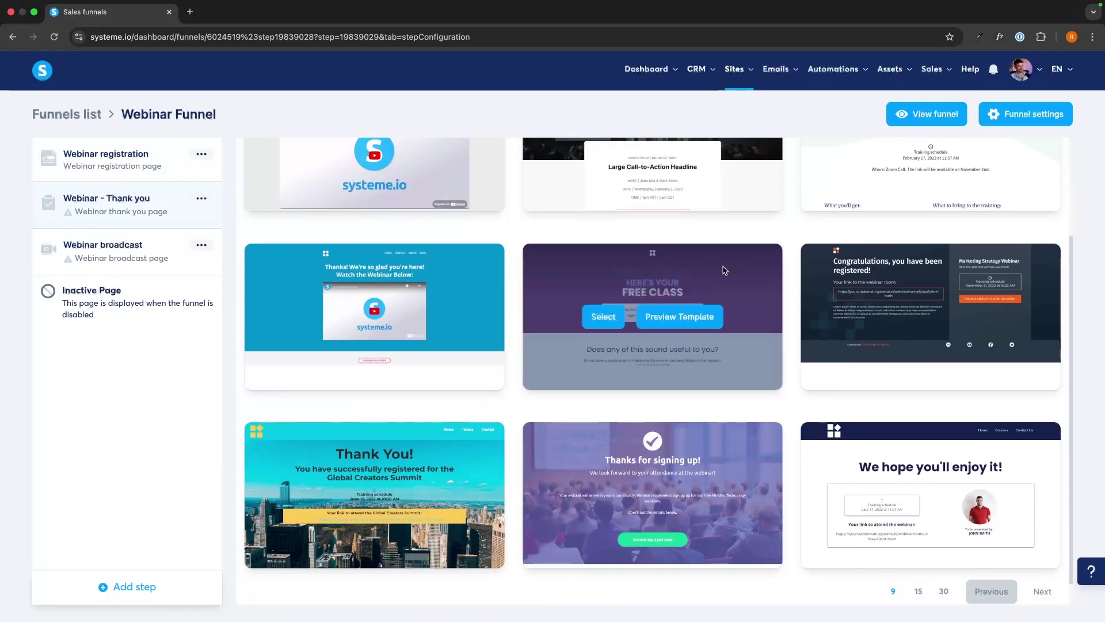
{"action": "scroll", "coordinate": [689, 378], "scroll_direction": "up", "scroll_amount": 3}
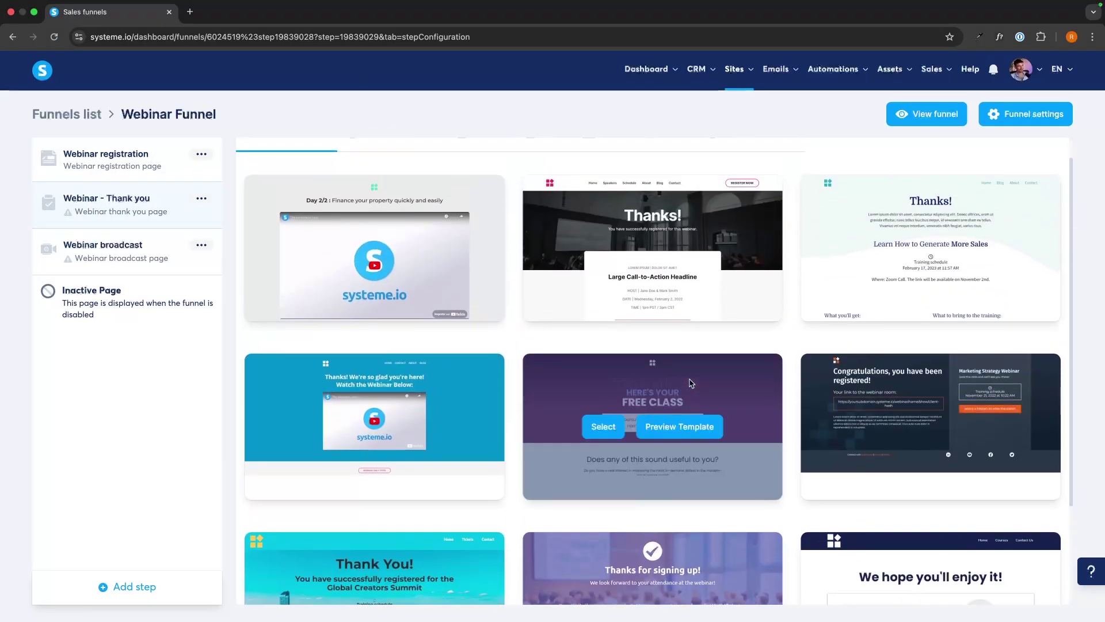
{"action": "mouse_move", "coordinate": [567, 213]}
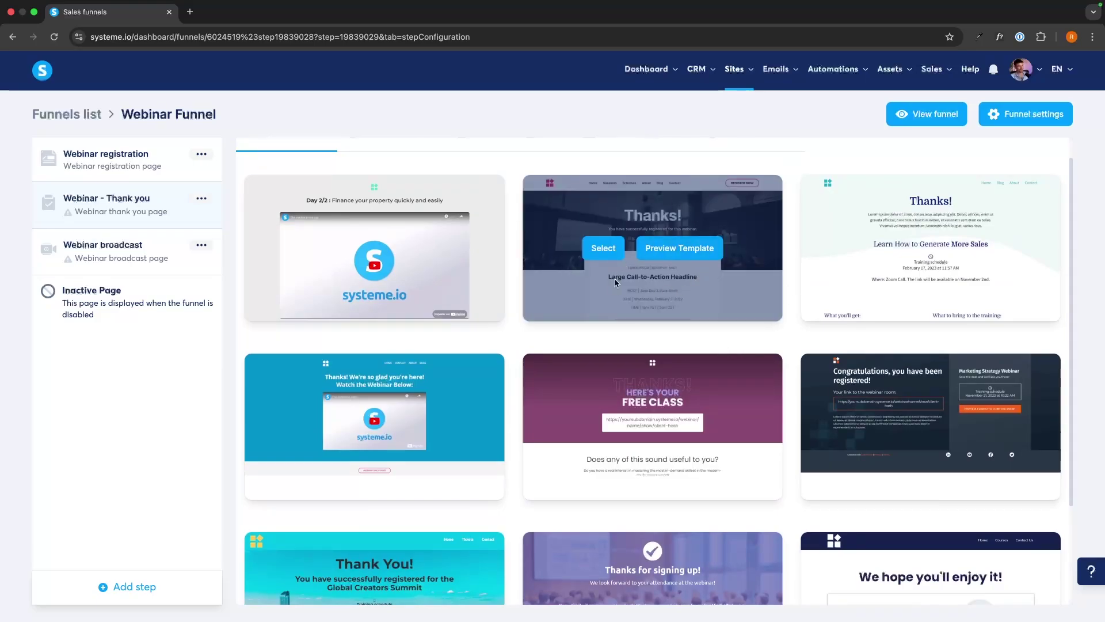
{"action": "left_click", "coordinate": [614, 248]}
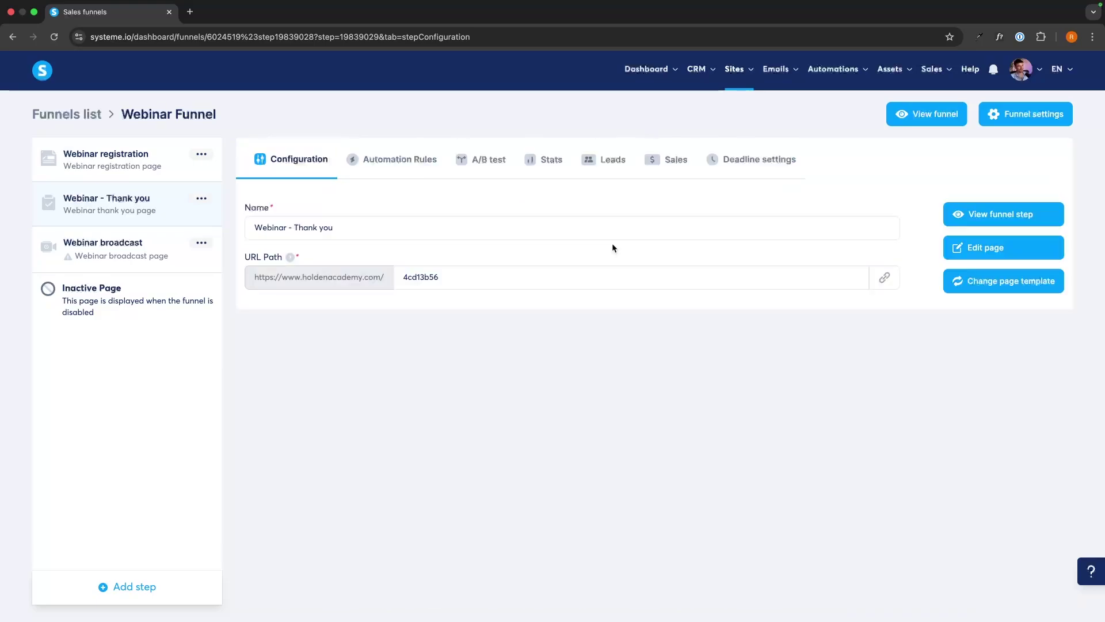
{"action": "left_click", "coordinate": [1004, 210]}
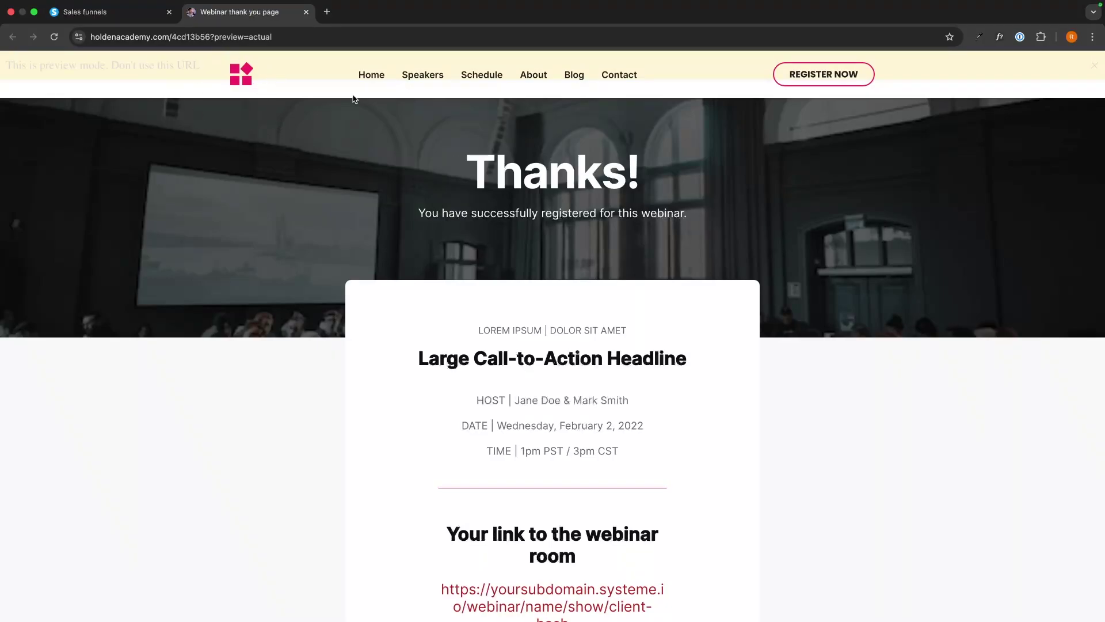
Review the thank-you preview's webinar details, close it, and load the page in the editor
{"action": "scroll", "coordinate": [487, 166], "scroll_direction": "down", "scroll_amount": 1}
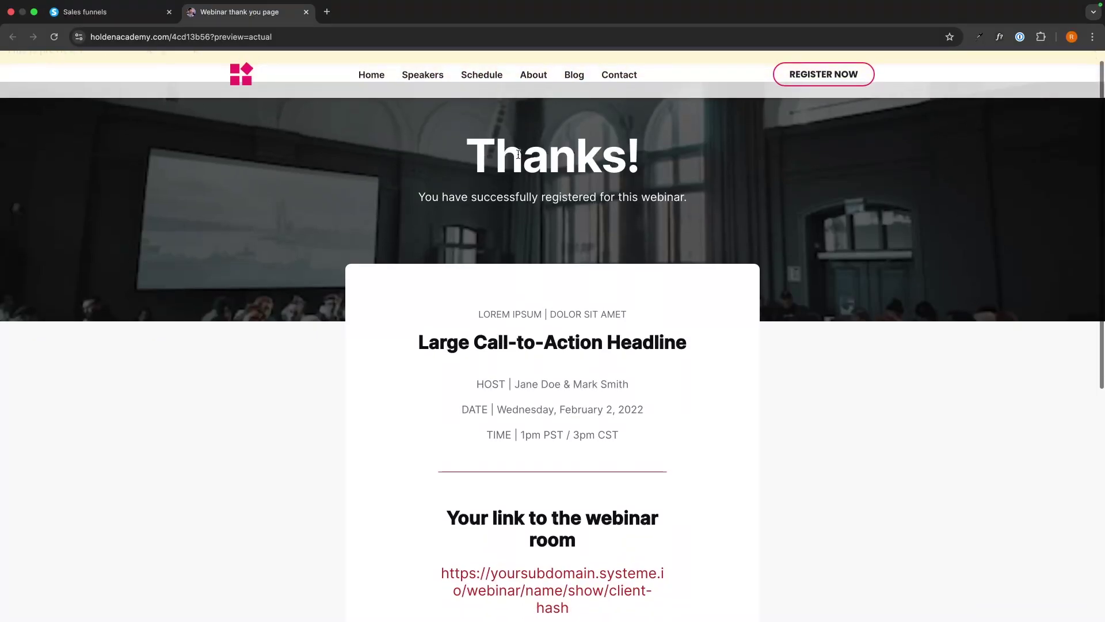
{"action": "left_click_drag", "start_coordinate": [436, 152], "coordinate": [703, 167]}
{"action": "left_click_drag", "start_coordinate": [418, 197], "coordinate": [737, 202]}
{"action": "scroll", "coordinate": [702, 244], "scroll_direction": "down", "scroll_amount": 2}
{"action": "scroll", "coordinate": [701, 244], "scroll_direction": "down", "scroll_amount": 1}
{"action": "left_click", "coordinate": [691, 241]}
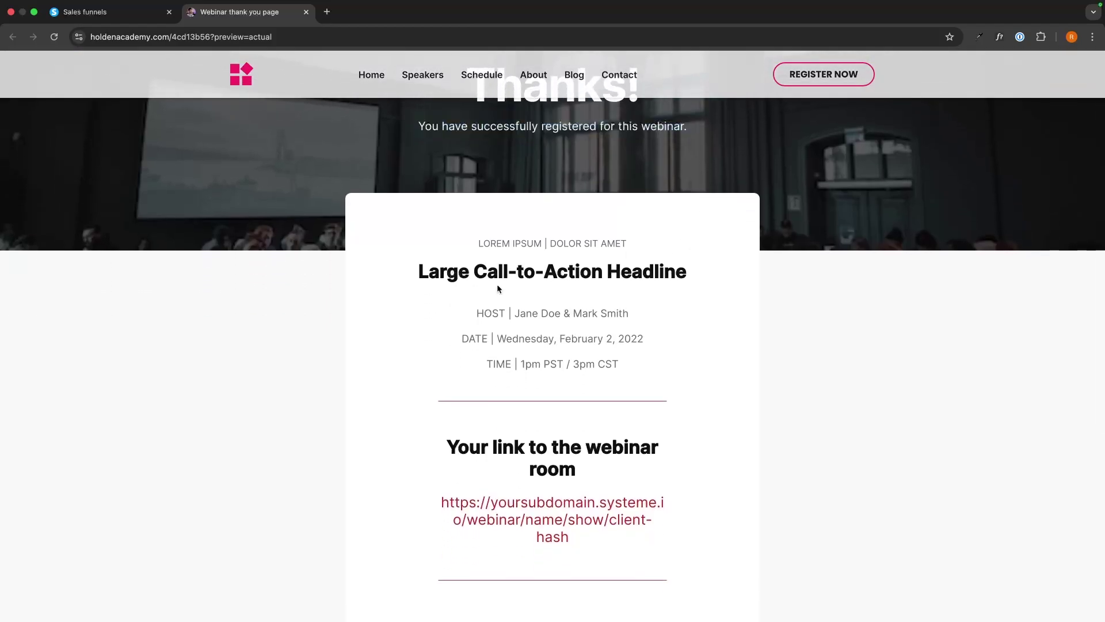
{"action": "left_click_drag", "start_coordinate": [476, 313], "coordinate": [745, 316]}
{"action": "left_click_drag", "start_coordinate": [443, 346], "coordinate": [725, 346]}
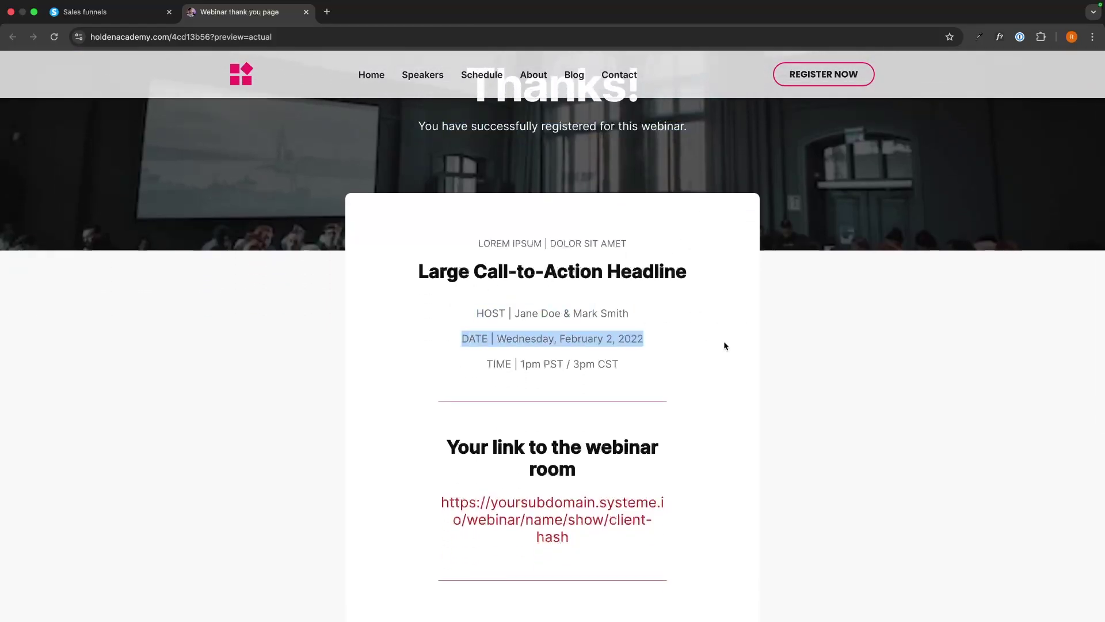
{"action": "left_click_drag", "start_coordinate": [459, 364], "coordinate": [621, 358]}
{"action": "scroll", "coordinate": [621, 357], "scroll_direction": "down", "scroll_amount": 3}
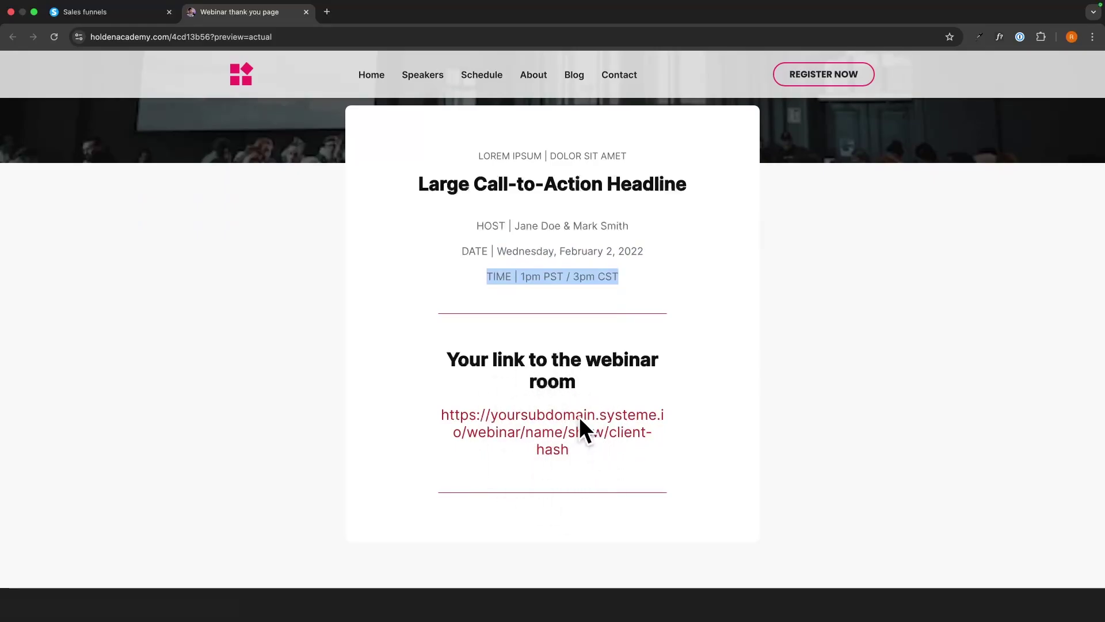
{"action": "left_click", "coordinate": [305, 11]}
{"action": "left_click", "coordinate": [957, 247]}
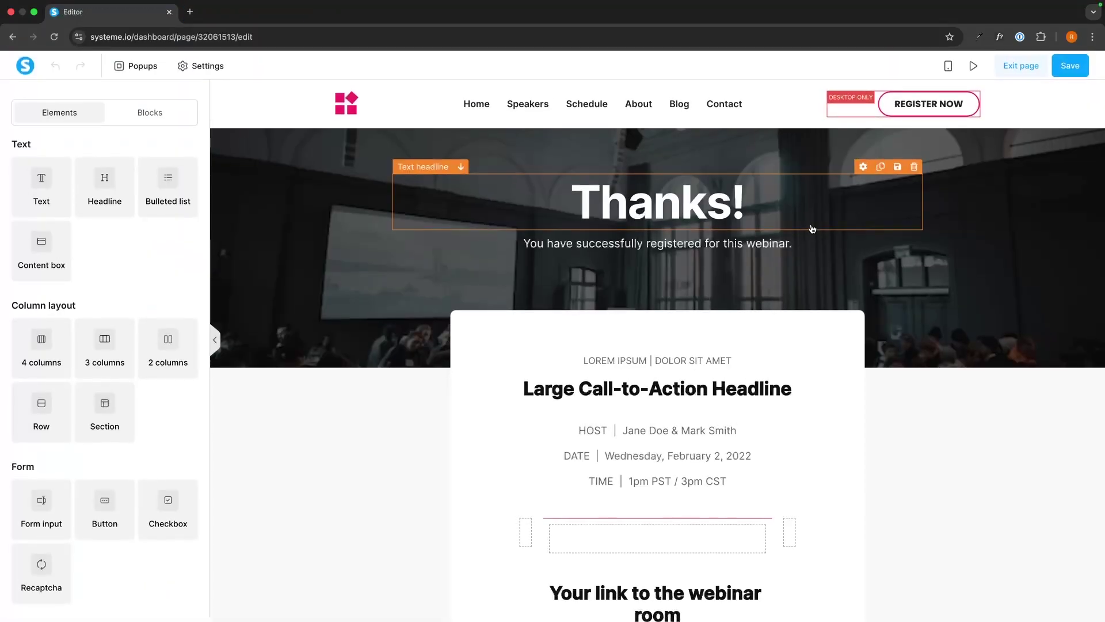
Delete the top navigation bar and erase the subtitle's ending 'this webinar' for rewording
{"action": "left_click", "coordinate": [1096, 85]}
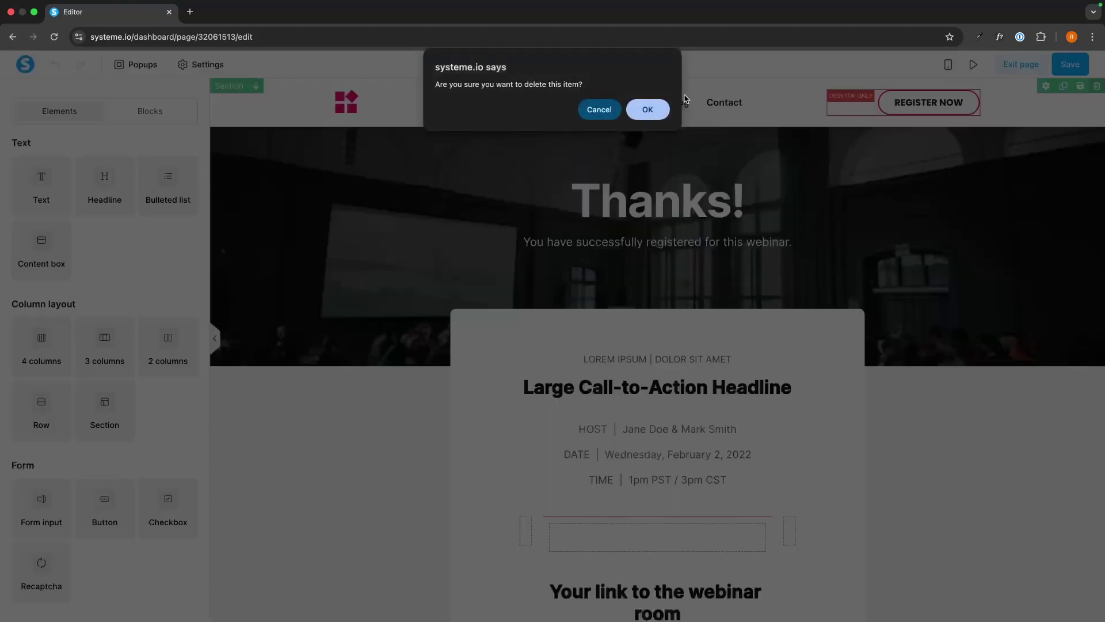
{"action": "left_click", "coordinate": [661, 107]}
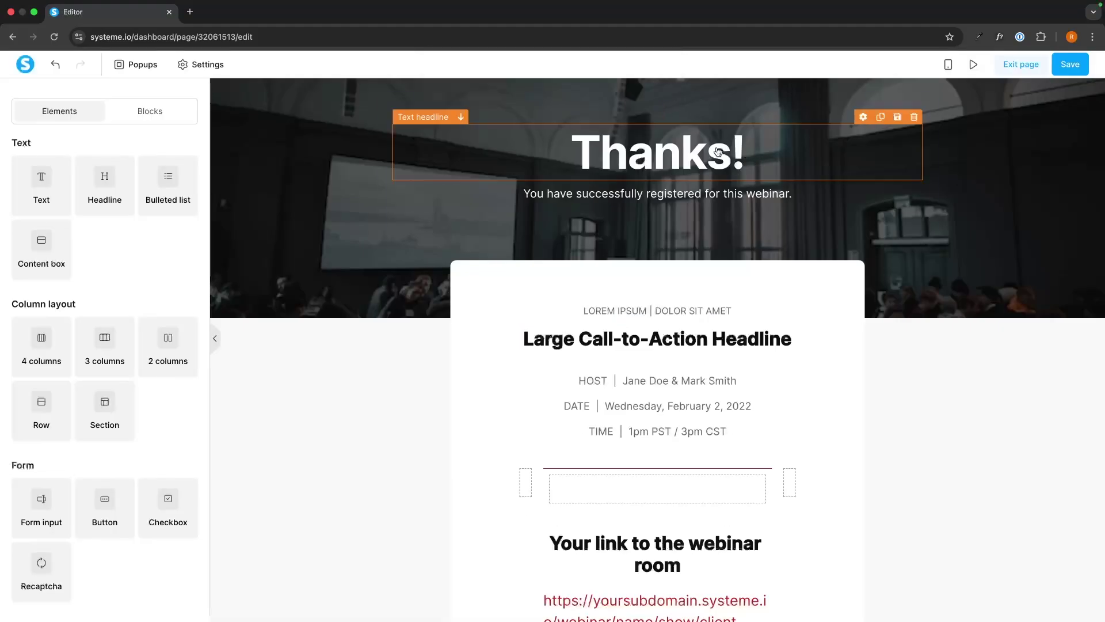
{"action": "left_click", "coordinate": [650, 193]}
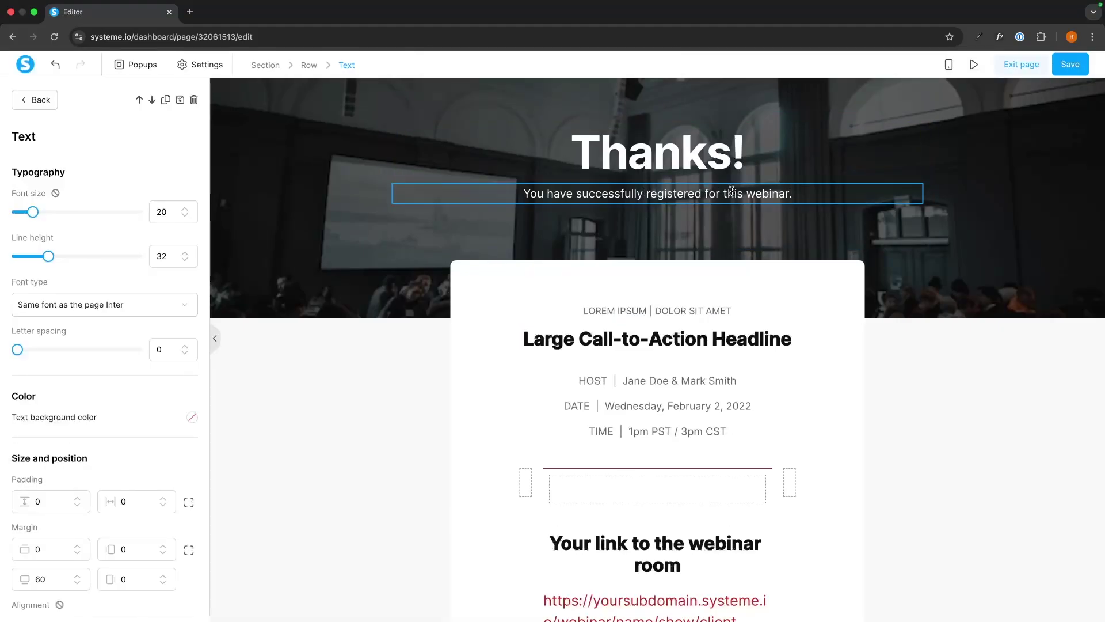
{"action": "left_click_drag", "start_coordinate": [728, 191], "coordinate": [788, 193]}
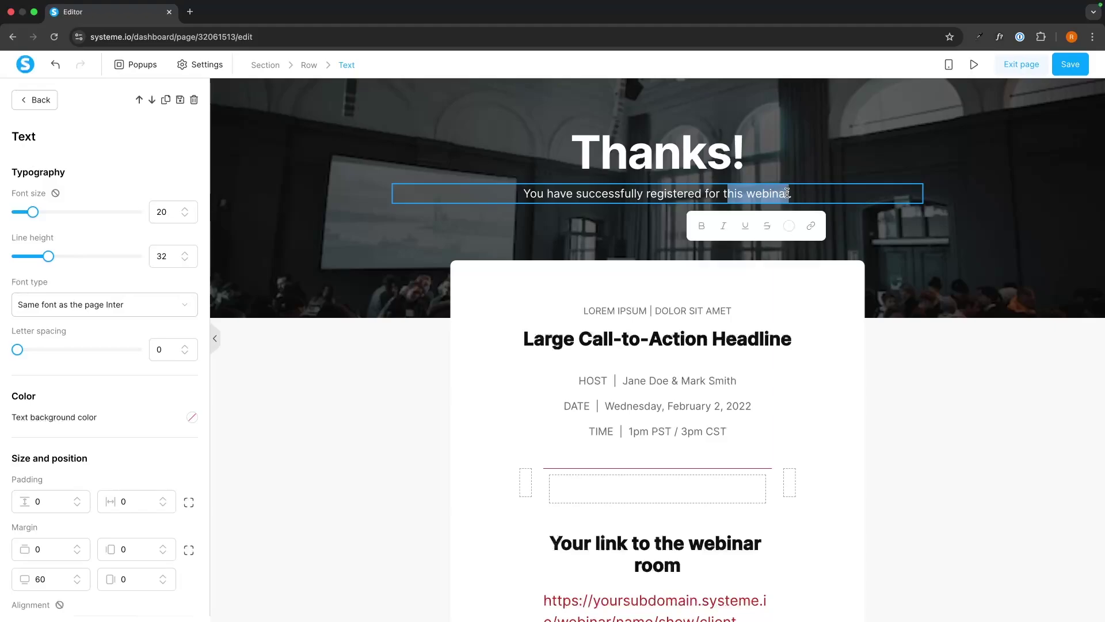
{"action": "key", "text": "BackSpace"}
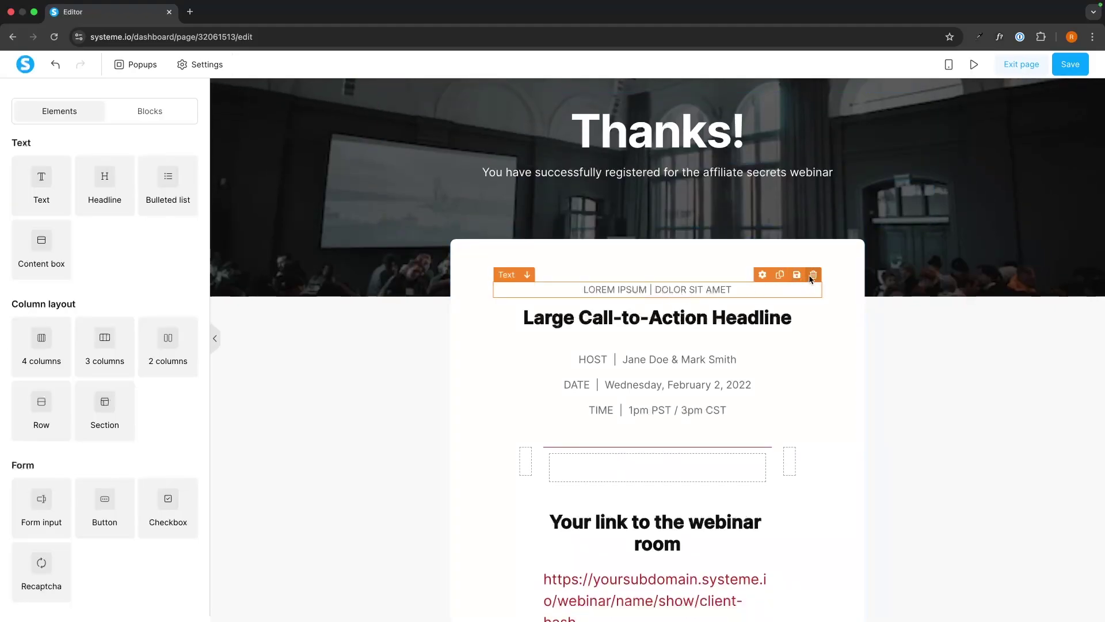
Delete the 'LOREM IPSUM | DOLOR SIT AMET' line and the Large Call-to-Action Headline
{"action": "left_click", "coordinate": [811, 277]}
{"action": "left_click", "coordinate": [647, 109]}
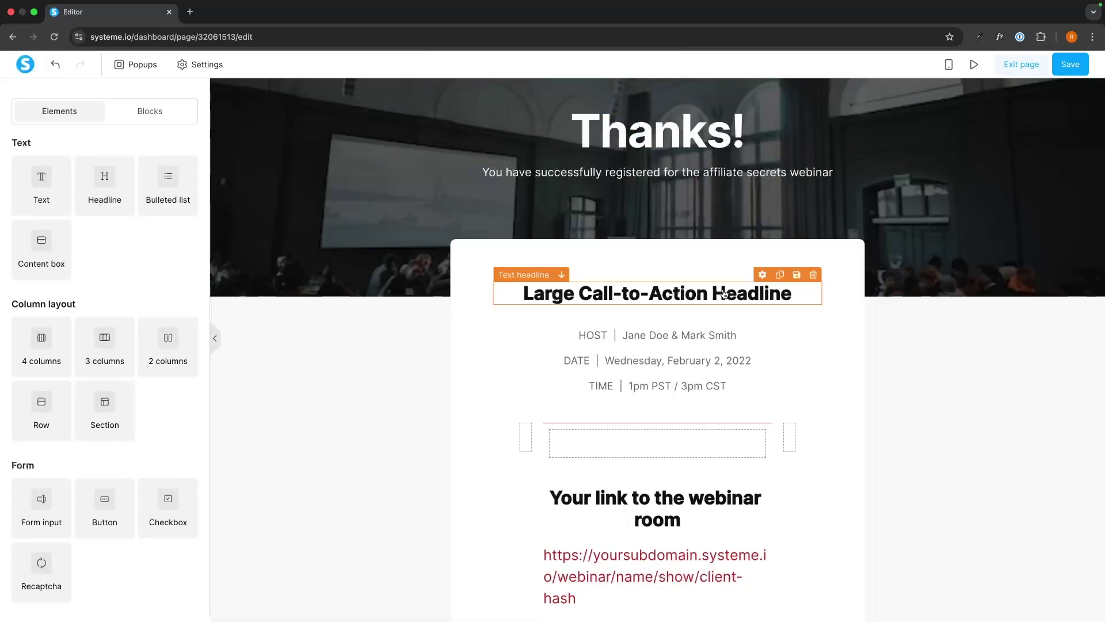
{"action": "left_click", "coordinate": [813, 274]}
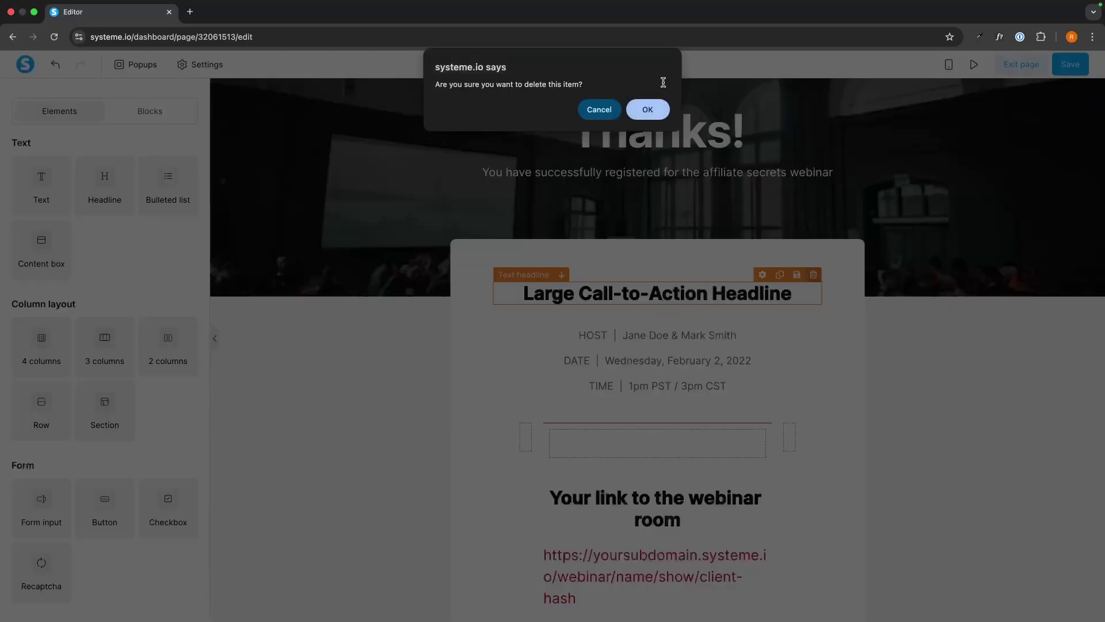
{"action": "left_click", "coordinate": [648, 110]}
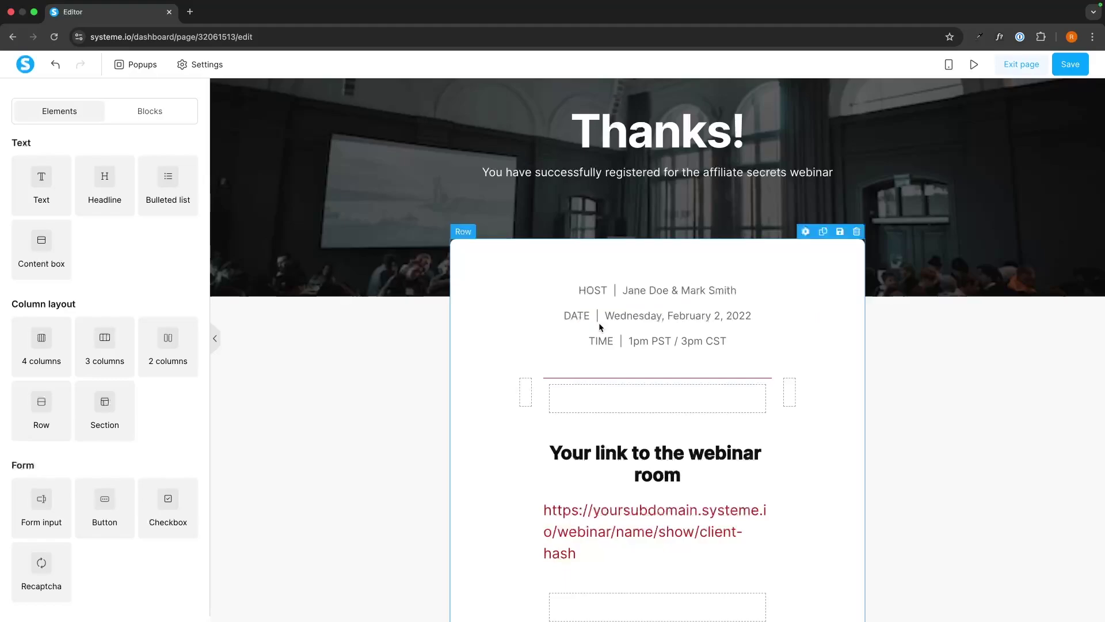
Delete the DATE and TIME lines and add a Webinar session date element below HOST
{"action": "scroll", "coordinate": [96, 360], "scroll_direction": "down", "scroll_amount": 3}
{"action": "scroll", "coordinate": [96, 361], "scroll_direction": "down", "scroll_amount": 2}
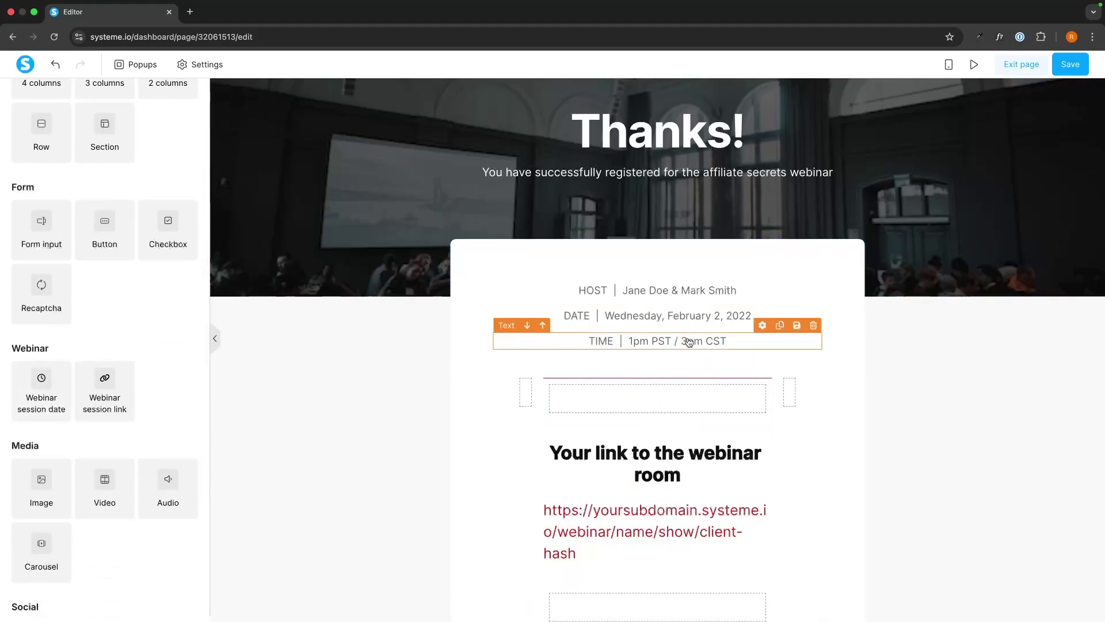
{"action": "left_click", "coordinate": [812, 299]}
{"action": "left_click", "coordinate": [647, 108]}
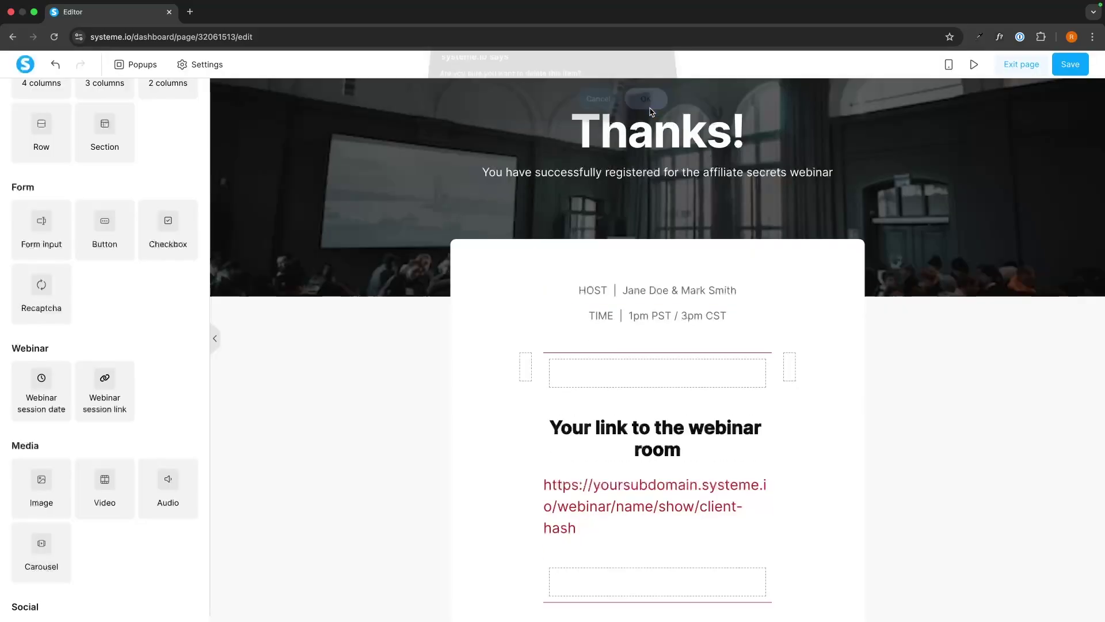
{"action": "left_click", "coordinate": [812, 300]}
{"action": "left_click", "coordinate": [647, 109]}
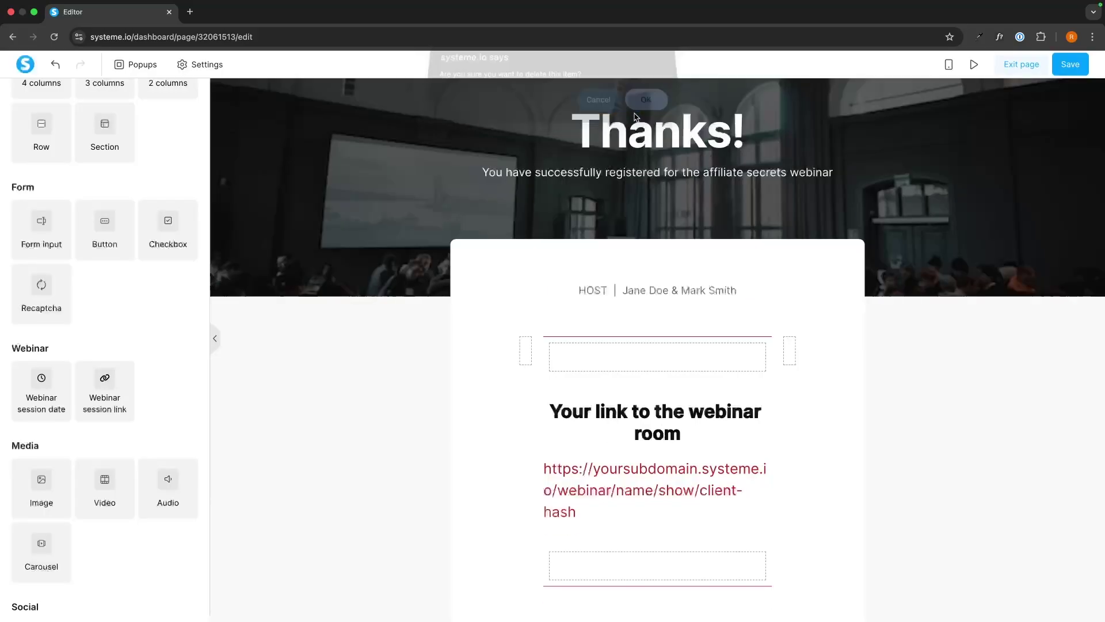
{"action": "left_click_drag", "start_coordinate": [46, 396], "coordinate": [698, 300]}
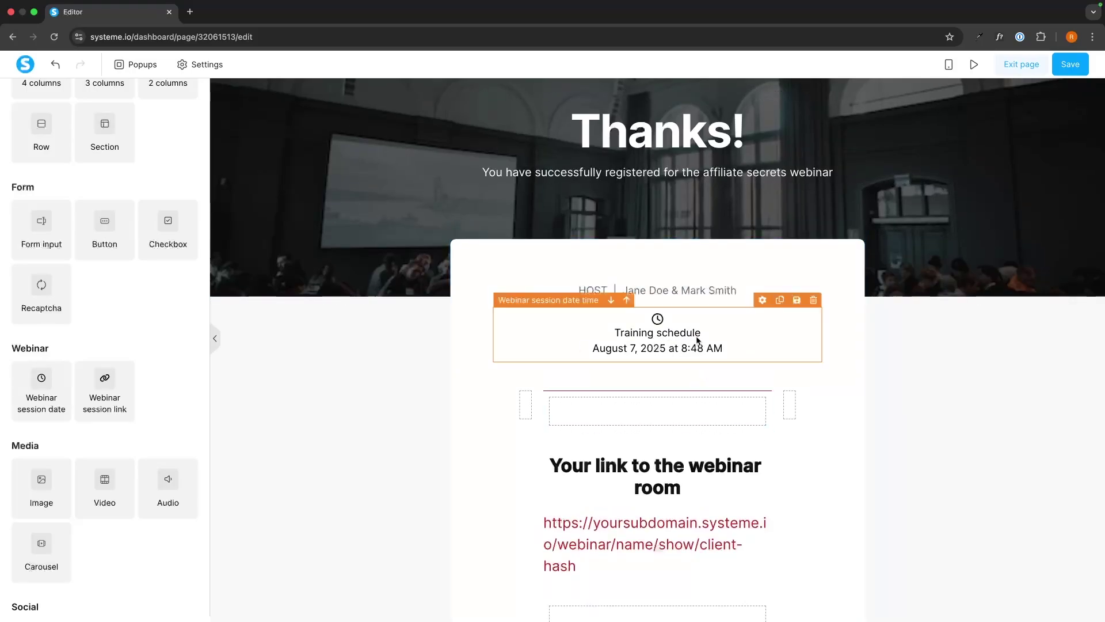
Replace the placeholder host names on the HOST line with the presenter's name
{"action": "scroll", "coordinate": [707, 312], "scroll_direction": "down", "scroll_amount": 1}
{"action": "left_click", "coordinate": [662, 223]}
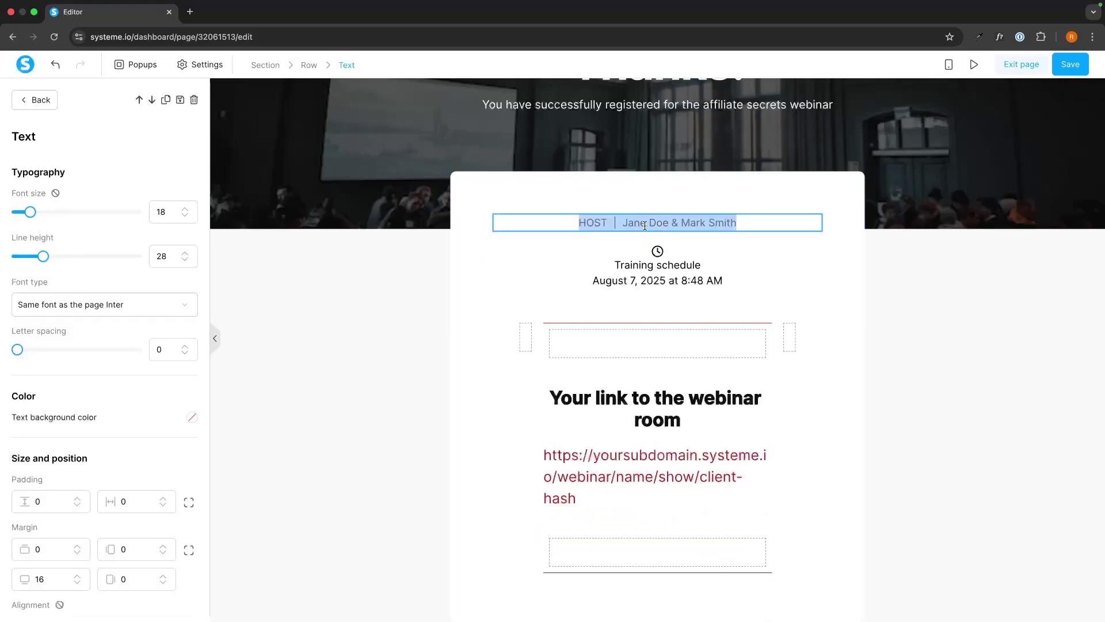
{"action": "left_click_drag", "start_coordinate": [623, 222], "coordinate": [736, 223]}
{"action": "type", "text": "Ri"}
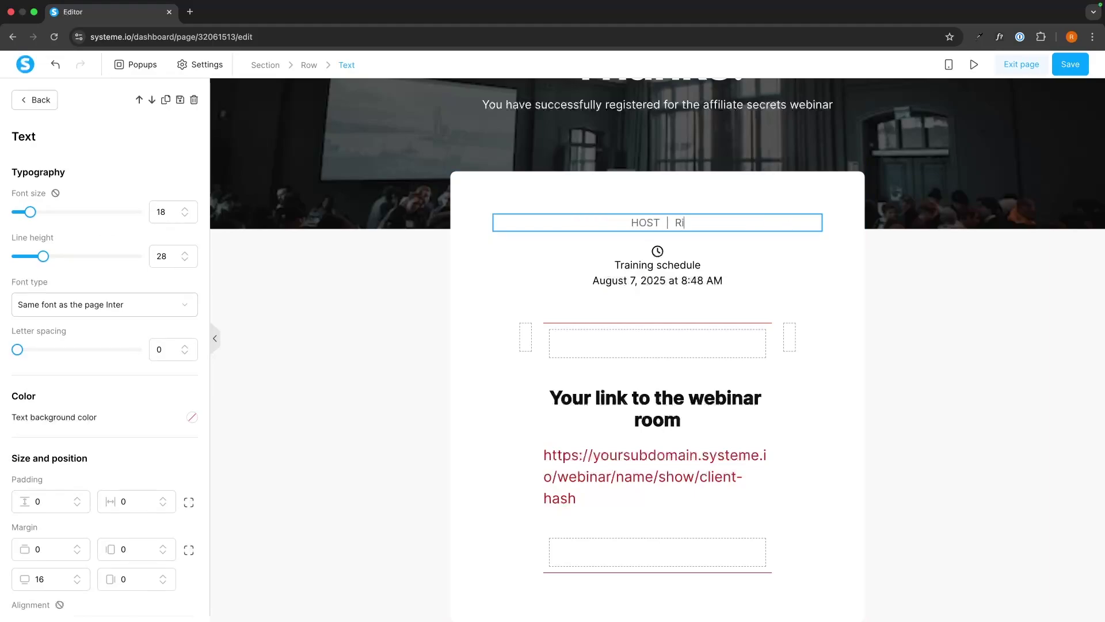
{"action": "type", "text": "ley Holden"}
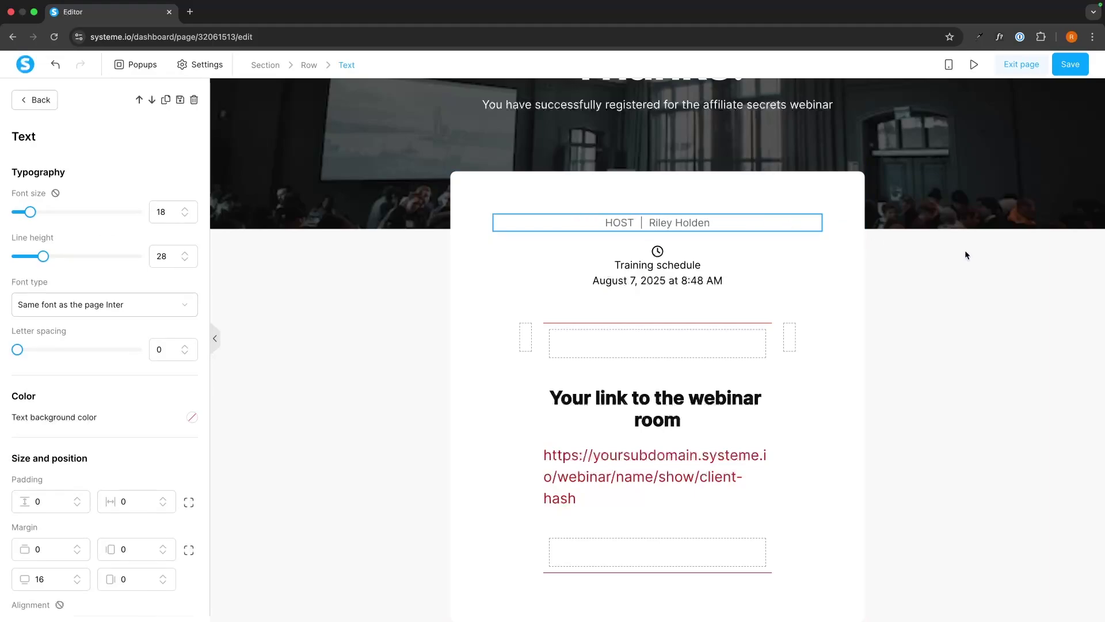
{"action": "left_click", "coordinate": [966, 252]}
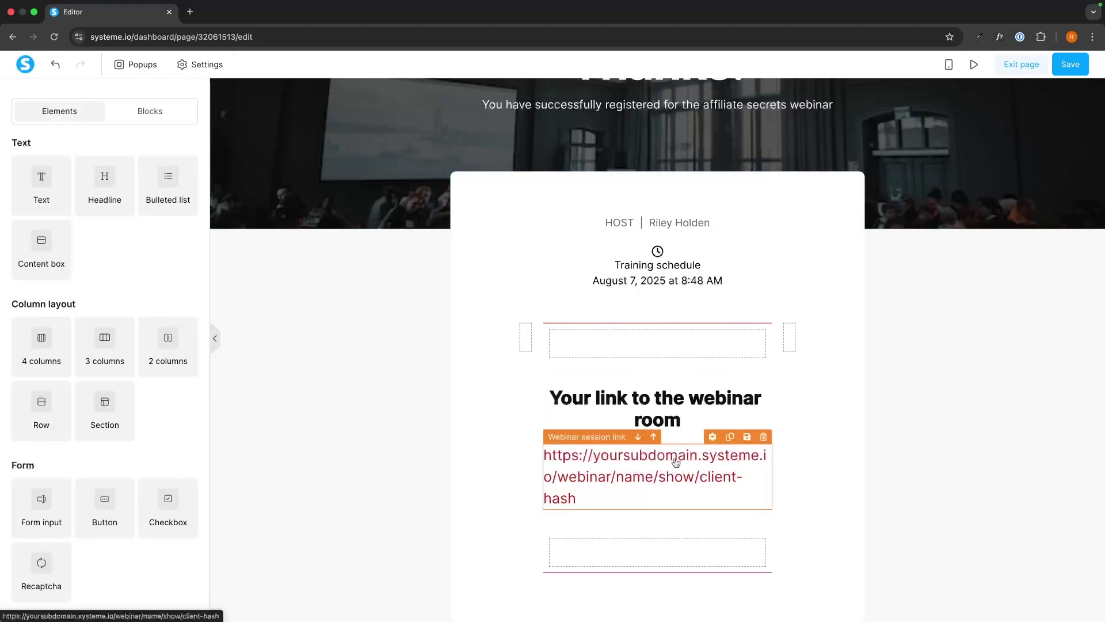
Delete the thank-you page's footer section and exit the page editor
{"action": "scroll", "coordinate": [107, 391], "scroll_direction": "down", "scroll_amount": 5}
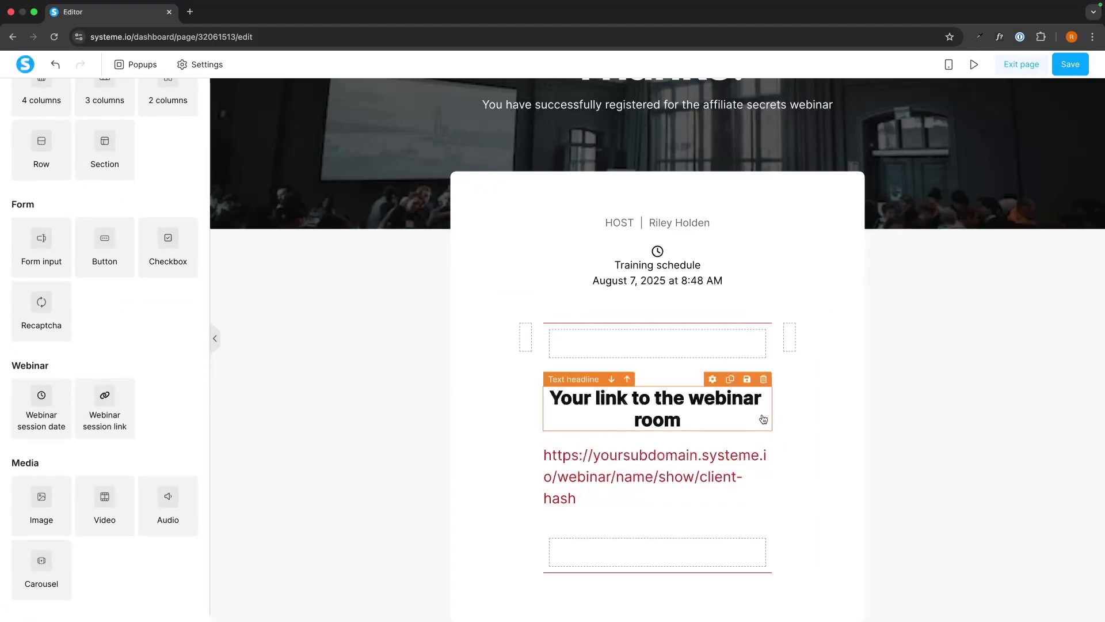
{"action": "scroll", "coordinate": [675, 459], "scroll_direction": "down", "scroll_amount": 2}
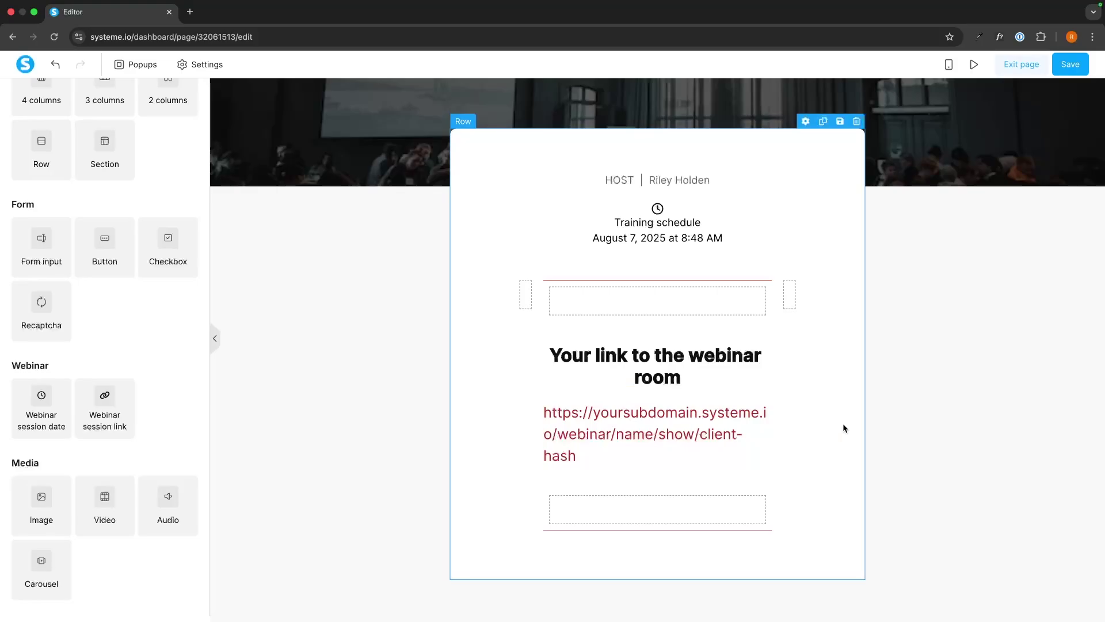
{"action": "scroll", "coordinate": [843, 423], "scroll_direction": "up", "scroll_amount": 3}
{"action": "left_click", "coordinate": [1031, 223]}
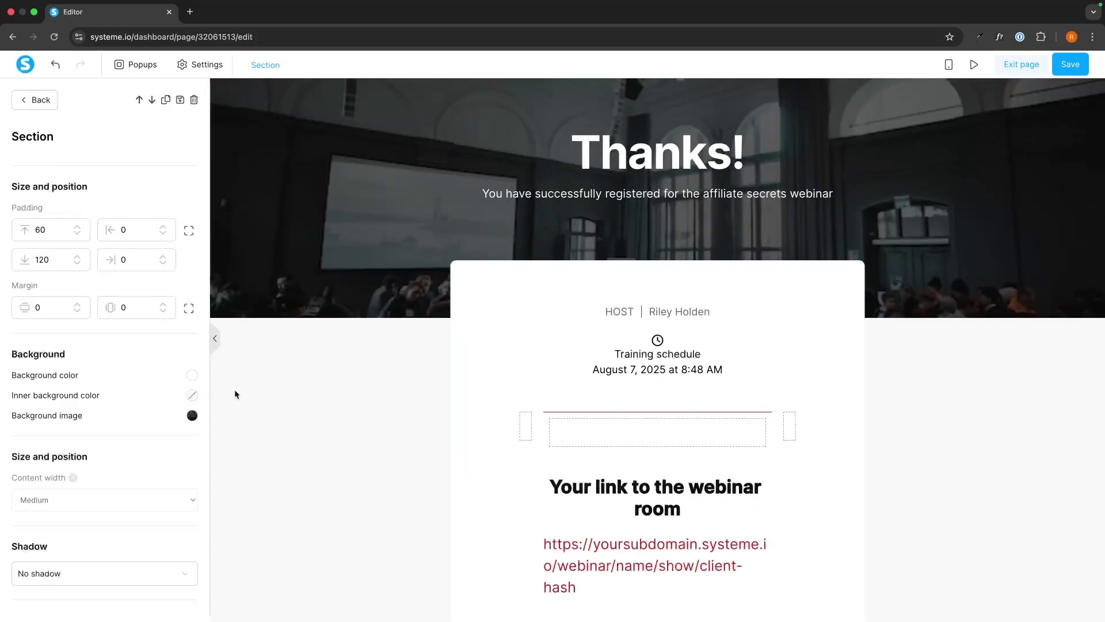
{"action": "left_click", "coordinate": [326, 388]}
{"action": "scroll", "coordinate": [793, 228], "scroll_direction": "down", "scroll_amount": 2}
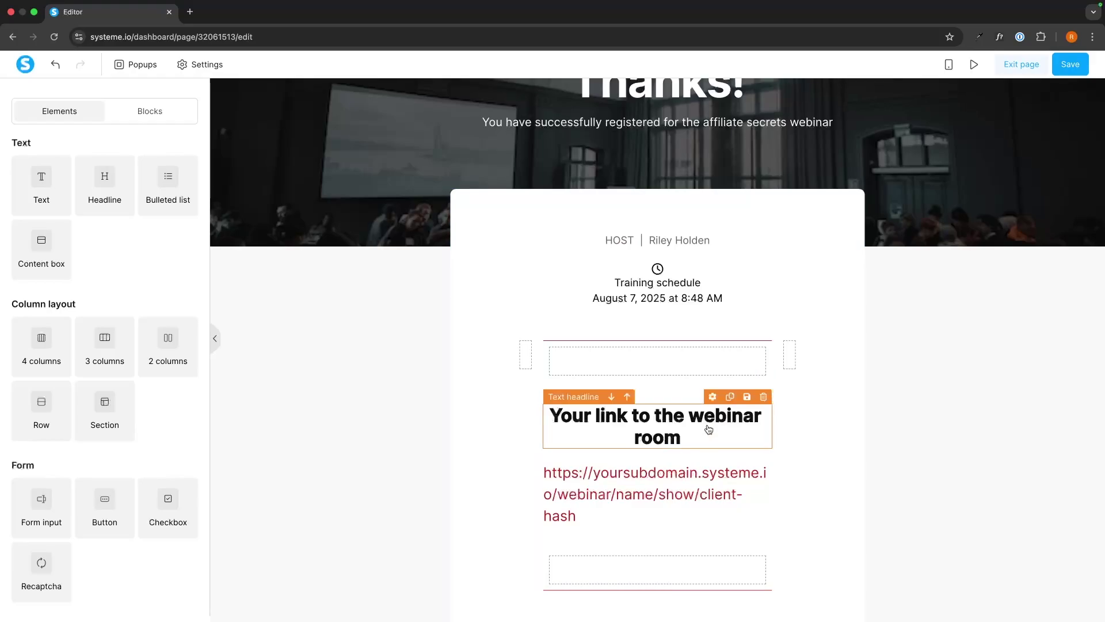
{"action": "scroll", "coordinate": [707, 426], "scroll_direction": "down", "scroll_amount": 4}
{"action": "scroll", "coordinate": [805, 346], "scroll_direction": "down", "scroll_amount": 1}
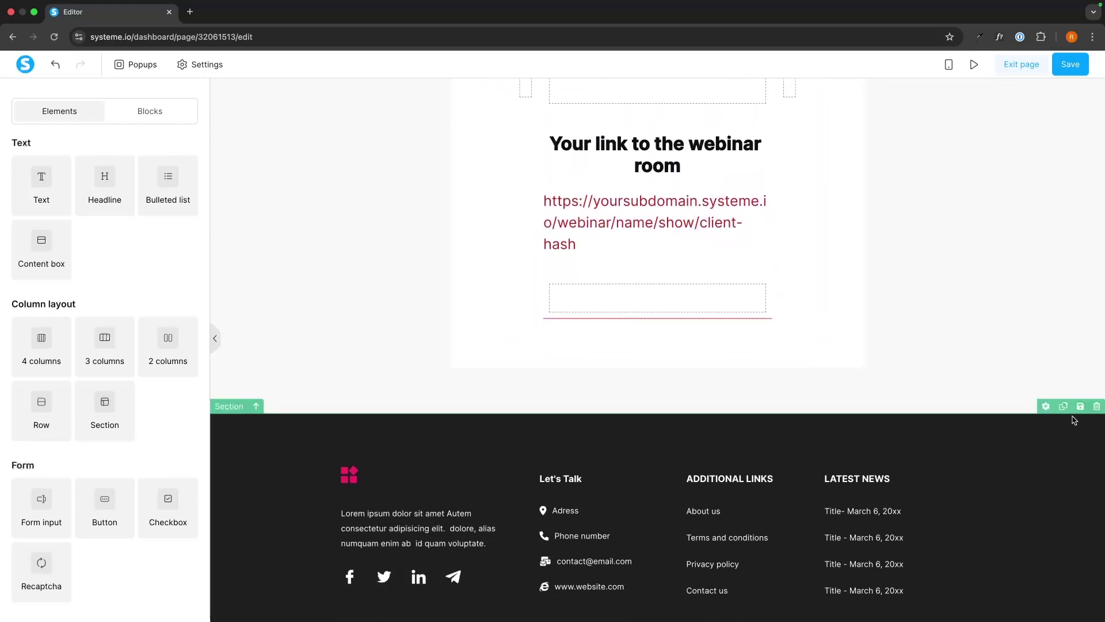
{"action": "left_click", "coordinate": [1097, 406]}
{"action": "left_click", "coordinate": [647, 109]}
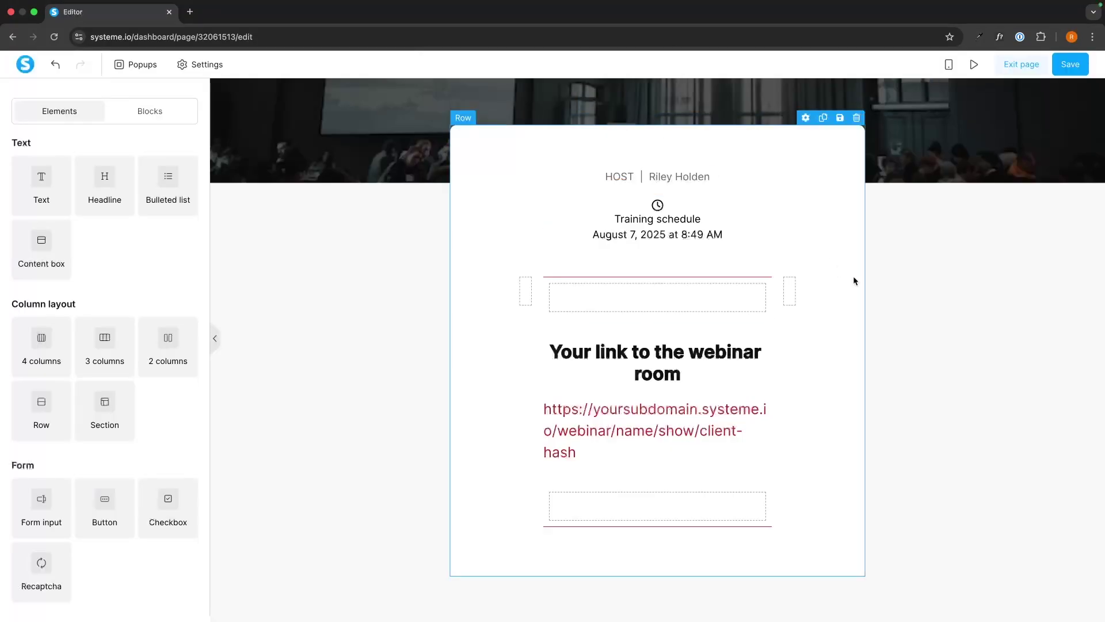
{"action": "scroll", "coordinate": [887, 259], "scroll_direction": "up", "scroll_amount": 3}
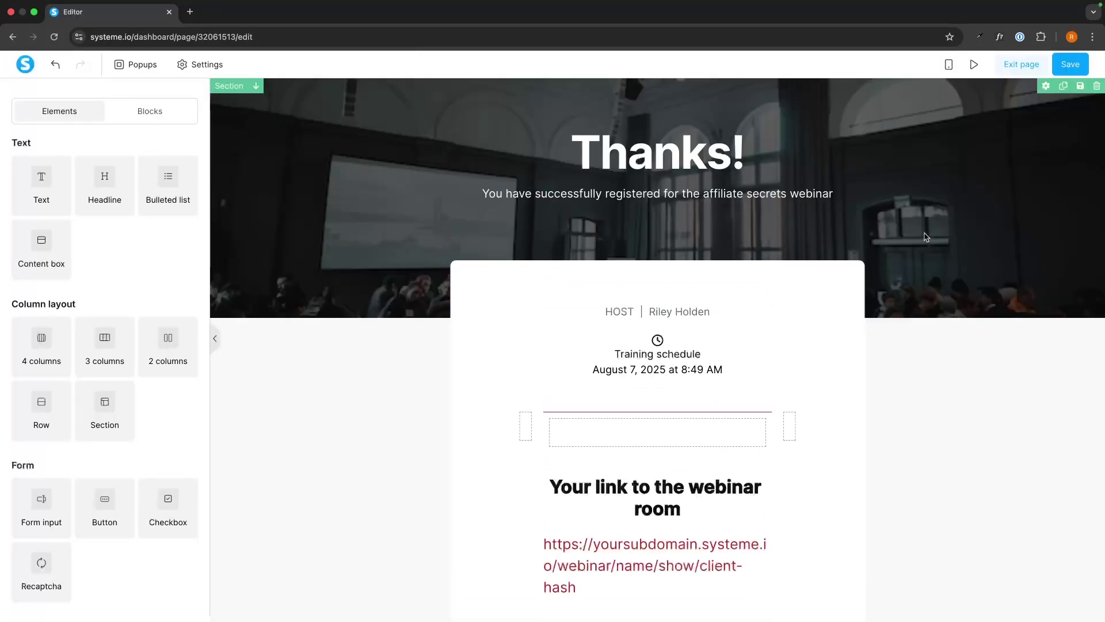
{"action": "left_click", "coordinate": [1028, 64]}
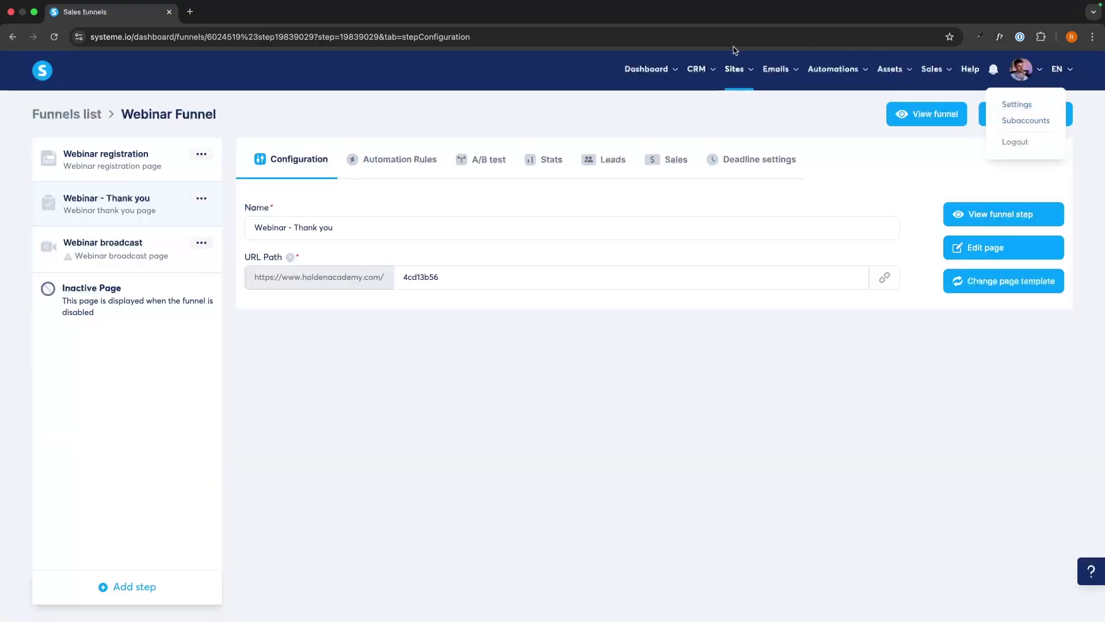
Apply the video broadcast template to the Webinar broadcast step, preview it, then open it for editing
{"action": "left_click", "coordinate": [124, 232]}
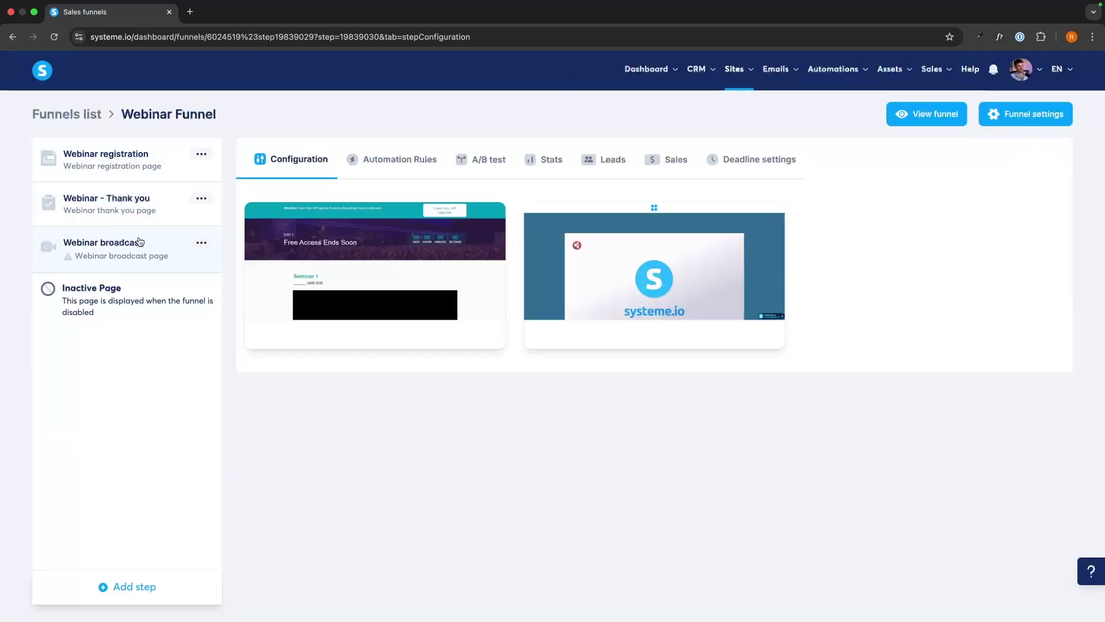
{"action": "mouse_move", "coordinate": [572, 229]}
{"action": "left_click", "coordinate": [605, 275]}
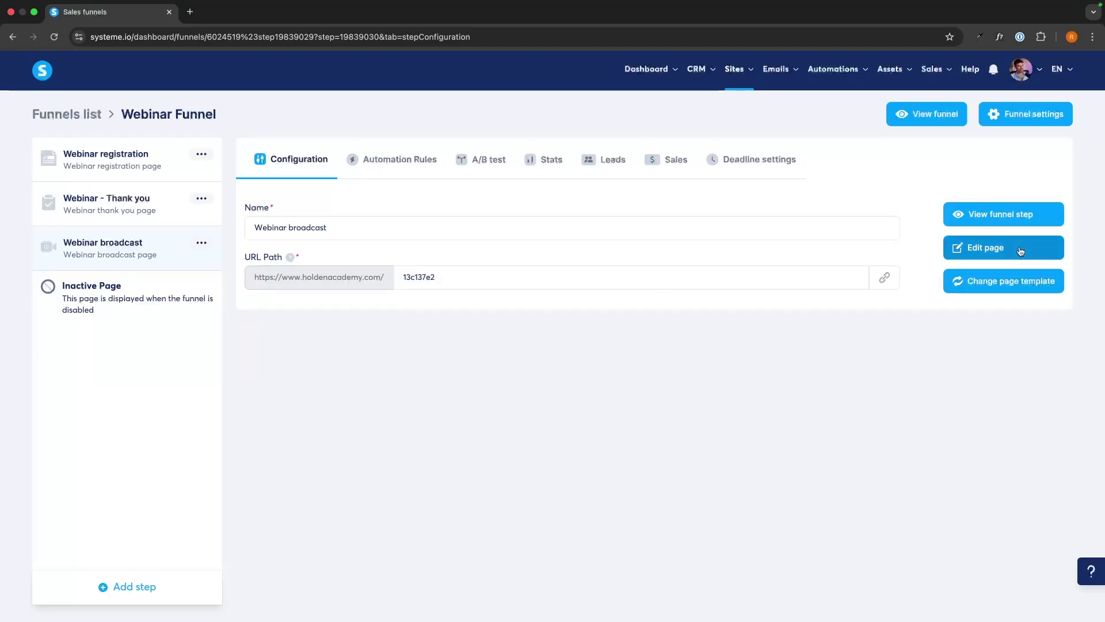
{"action": "left_click", "coordinate": [1005, 215]}
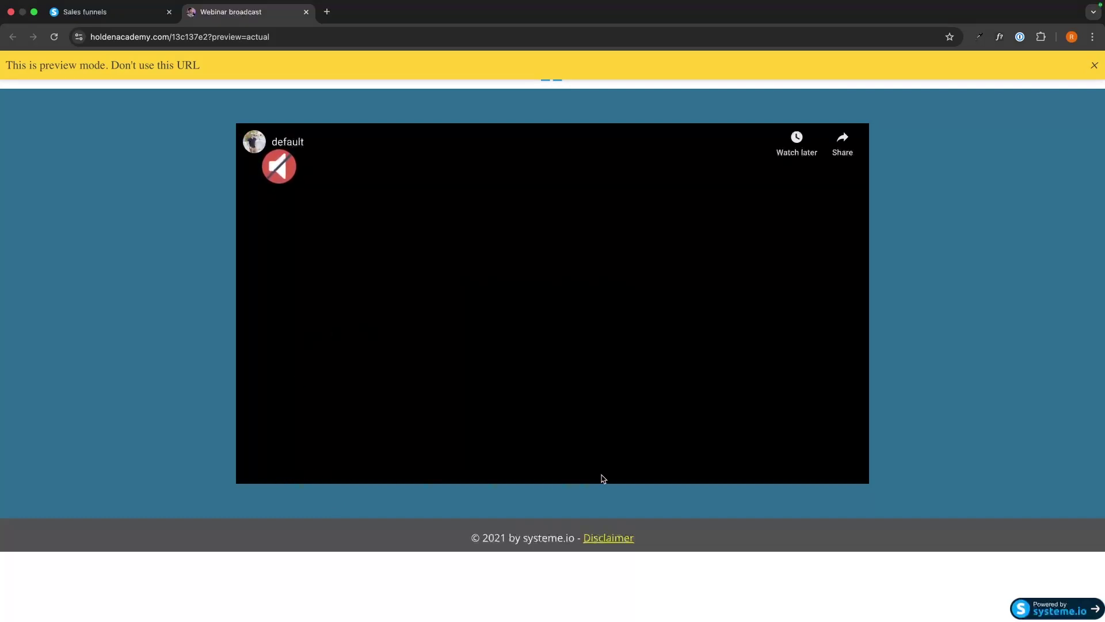
{"action": "key", "text": "super+w"}
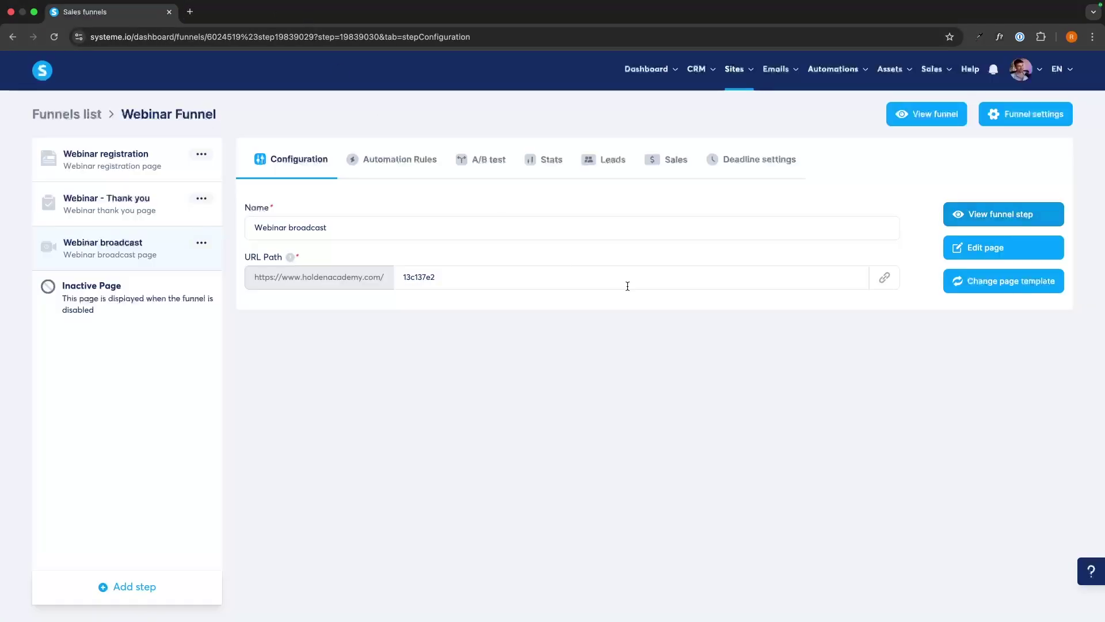
{"action": "left_click", "coordinate": [969, 247]}
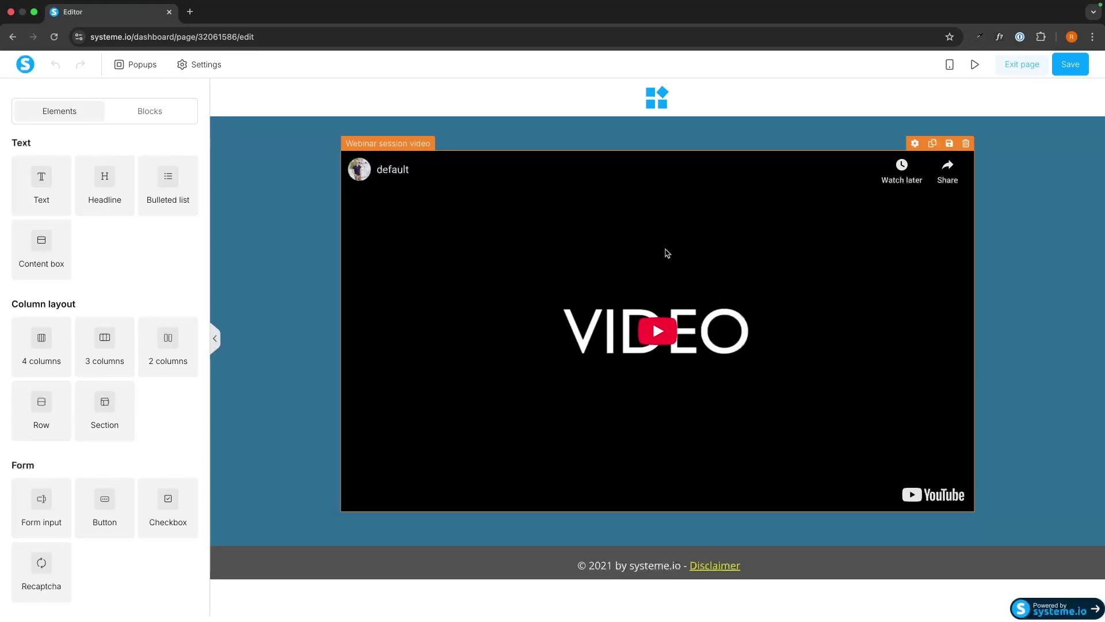
{"action": "left_click", "coordinate": [671, 247]}
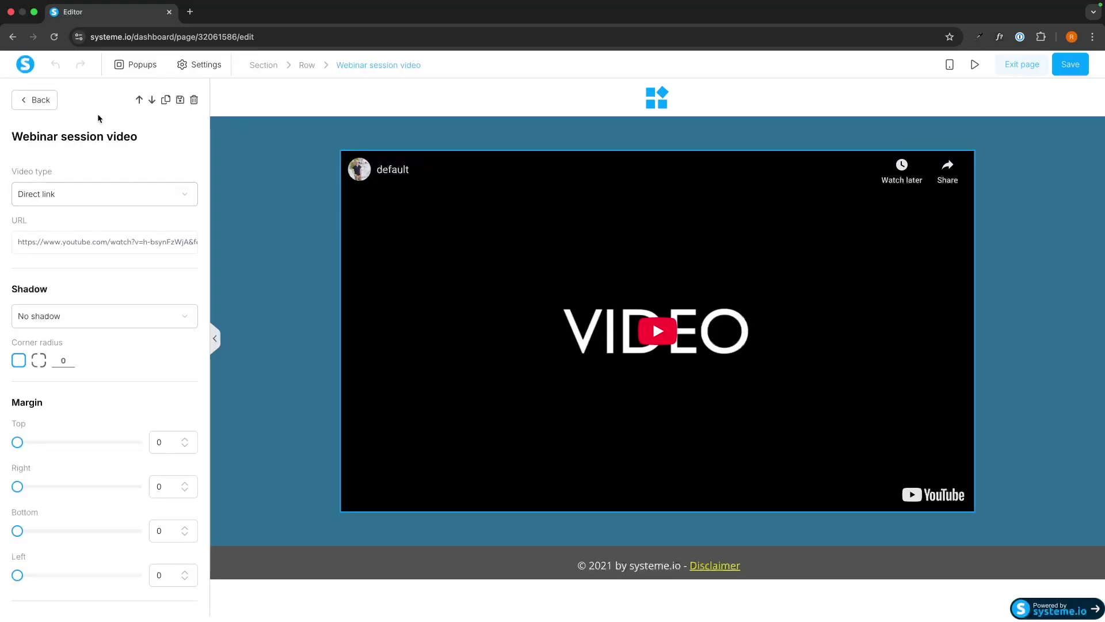
{"action": "left_click", "coordinate": [57, 190]}
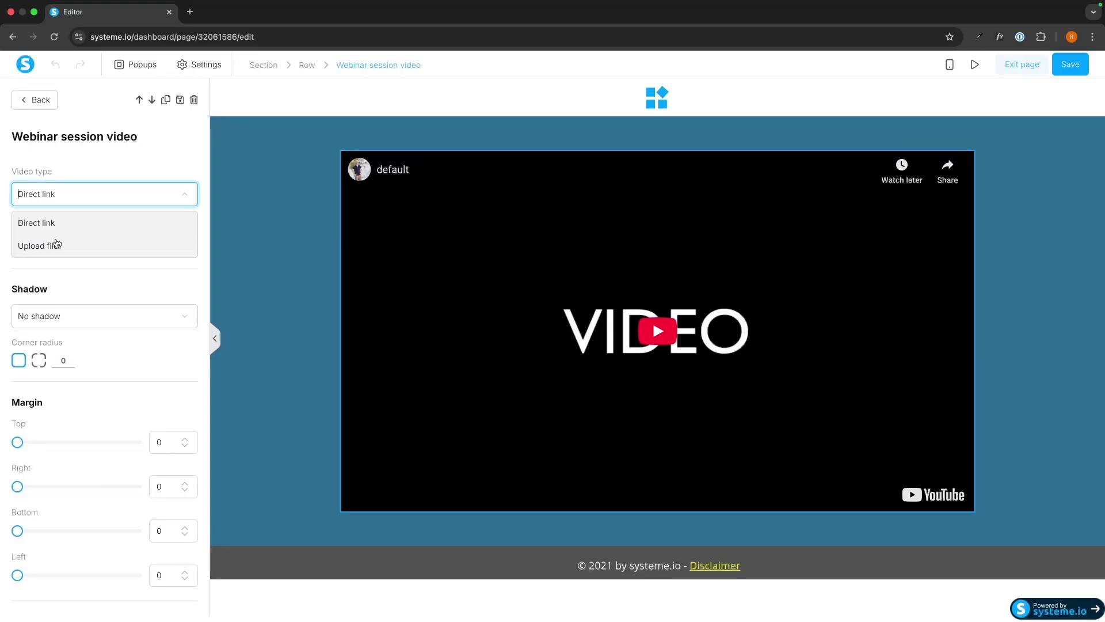
{"action": "left_click", "coordinate": [57, 244]}
{"action": "left_click", "coordinate": [188, 242]}
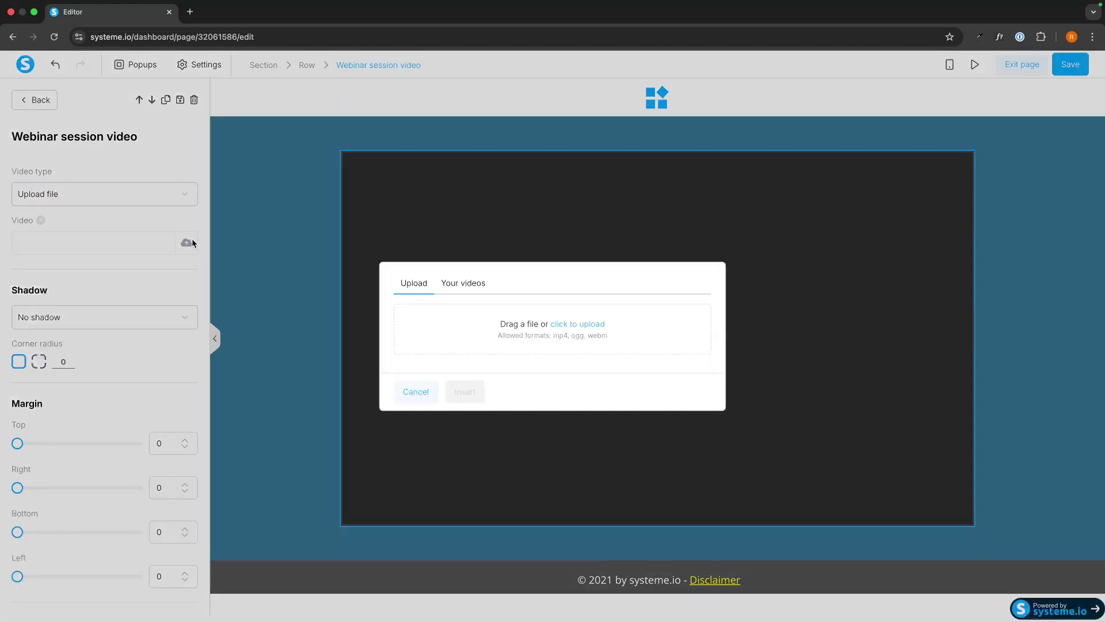
{"action": "left_click", "coordinate": [483, 283]}
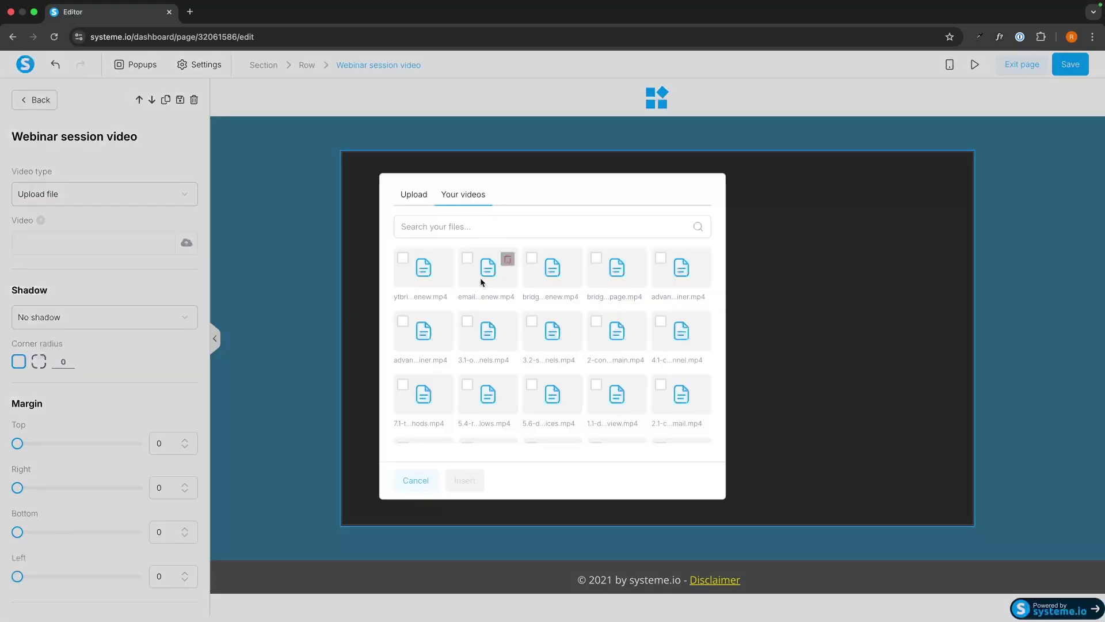
{"action": "left_click", "coordinate": [597, 257]}
{"action": "left_click", "coordinate": [473, 479]}
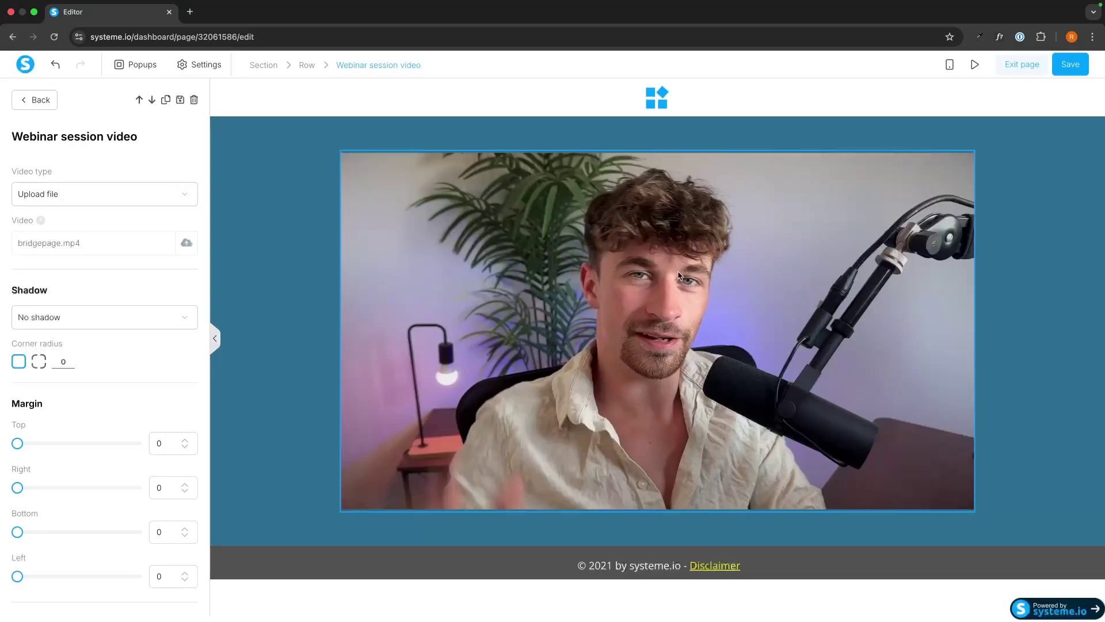
{"action": "key", "text": "Escape"}
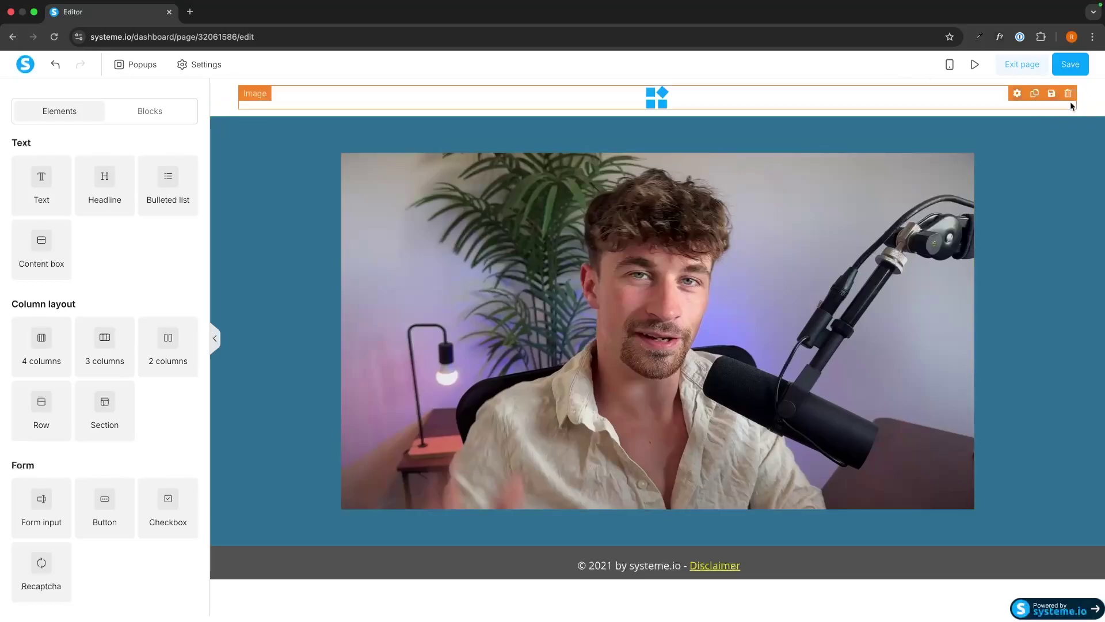
Delete the broadcast page's top image section and its footer section
{"action": "left_click", "coordinate": [1097, 86]}
{"action": "left_click", "coordinate": [648, 109]}
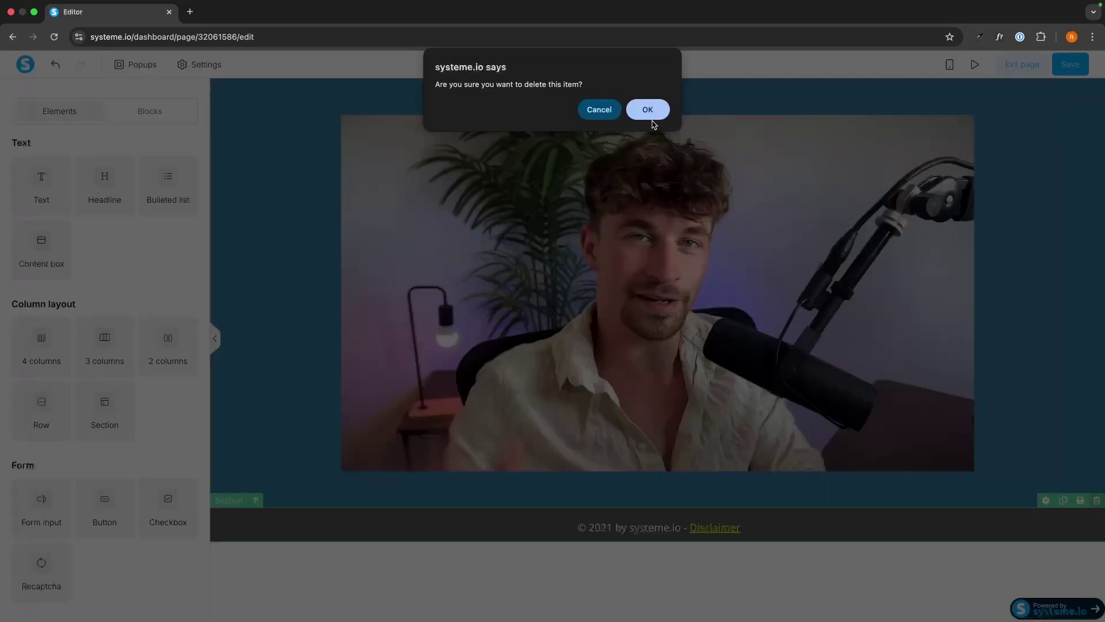
{"action": "left_click", "coordinate": [653, 118]}
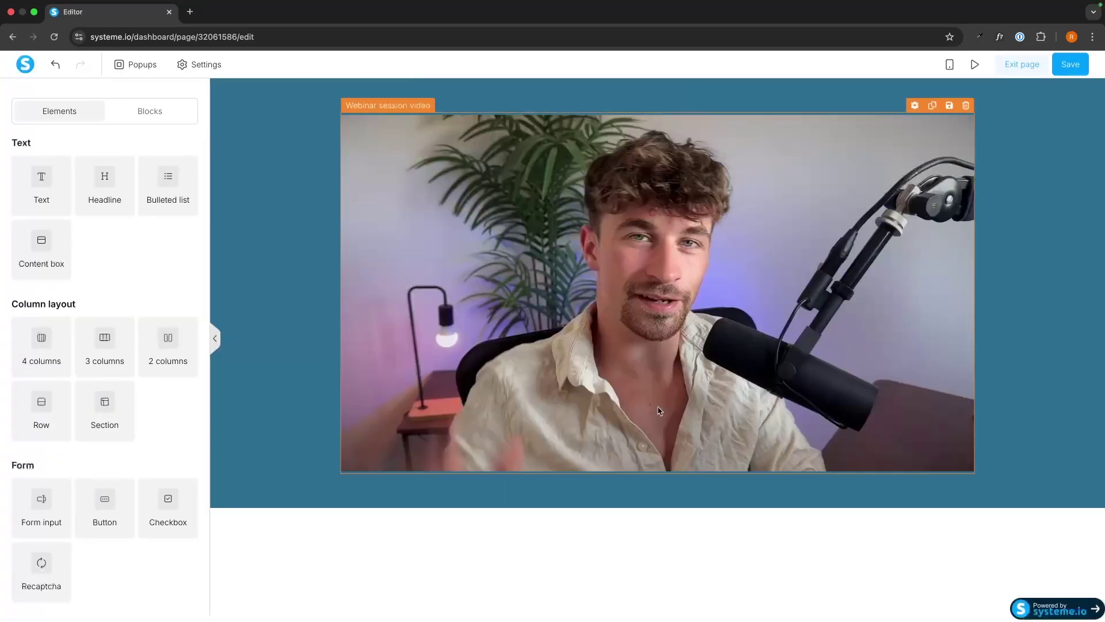
Add a new empty Section below the webinar video and review its settings
{"action": "scroll", "coordinate": [186, 392], "scroll_direction": "down", "scroll_amount": 3}
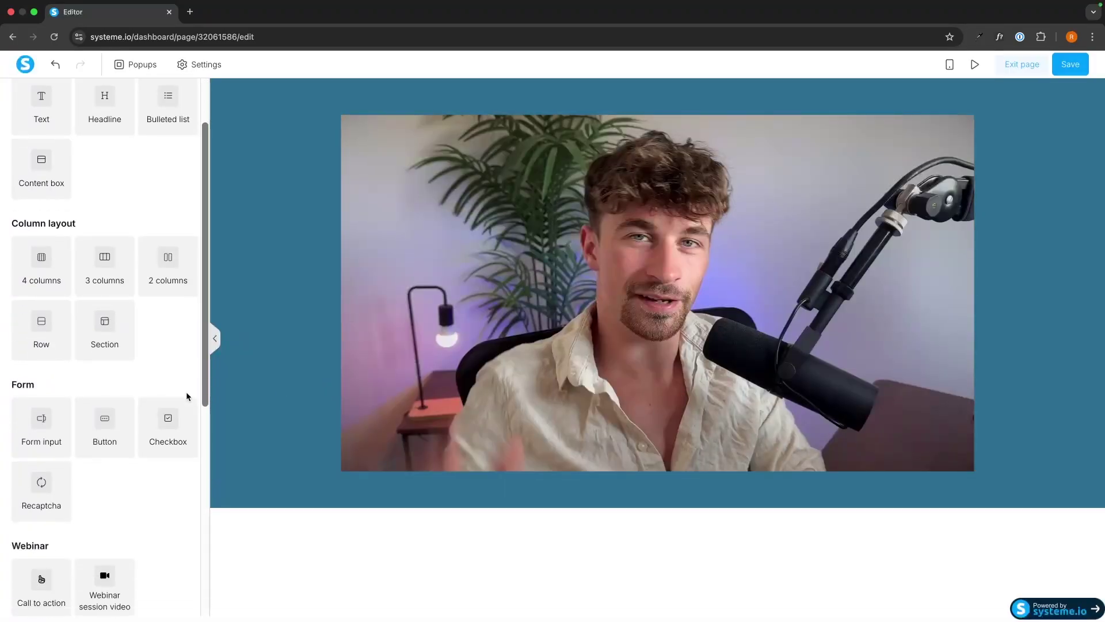
{"action": "left_click_drag", "start_coordinate": [115, 327], "coordinate": [498, 508]}
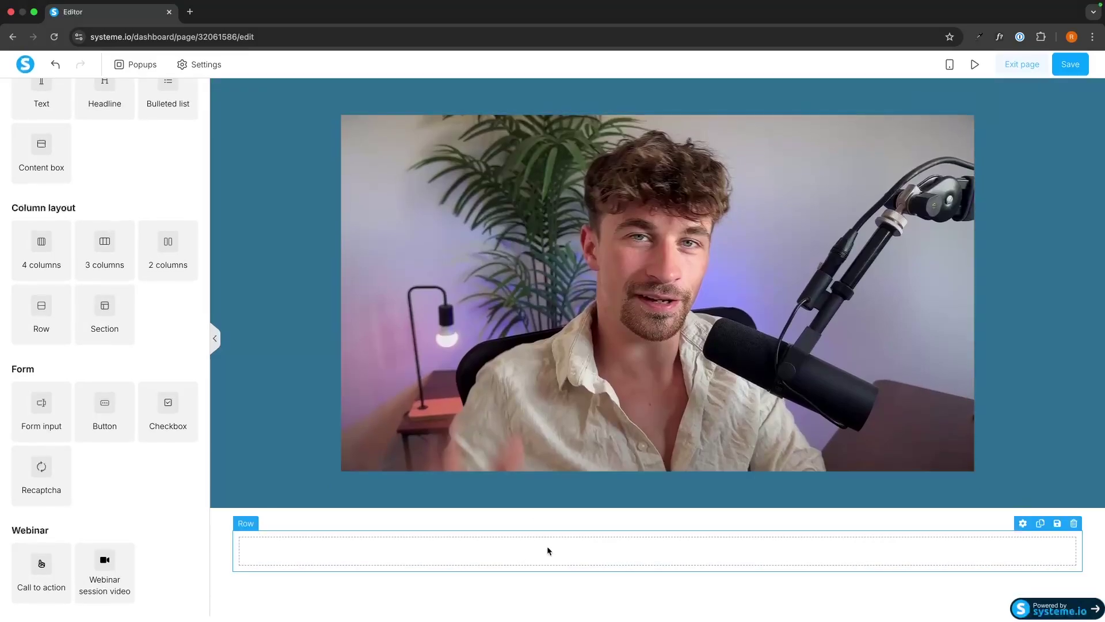
{"action": "left_click", "coordinate": [318, 519]}
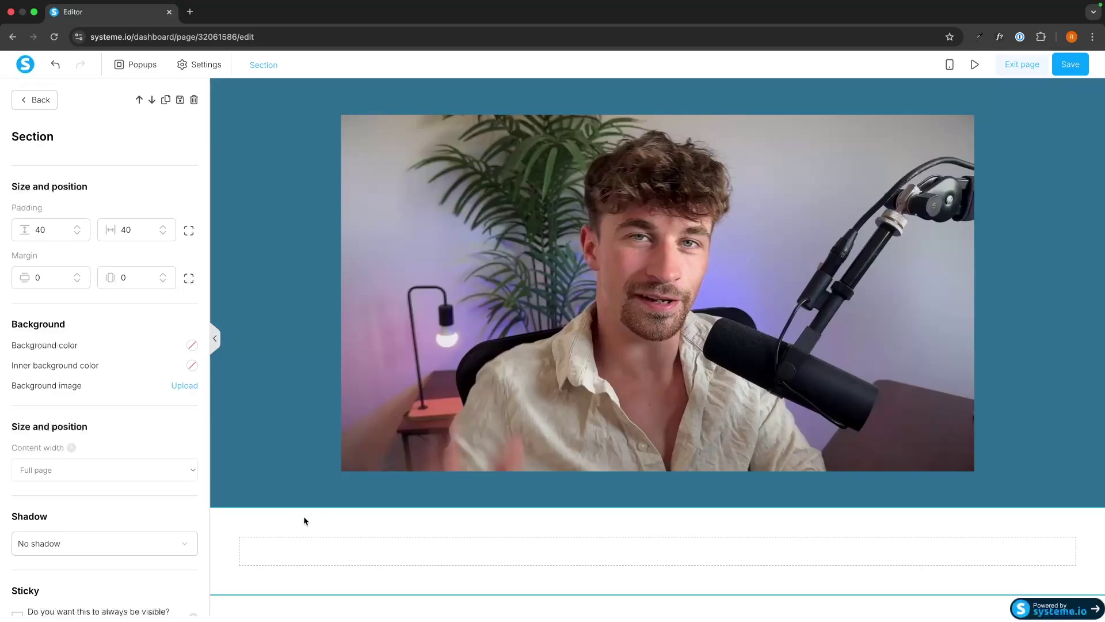
{"action": "scroll", "coordinate": [133, 498], "scroll_direction": "down", "scroll_amount": 5}
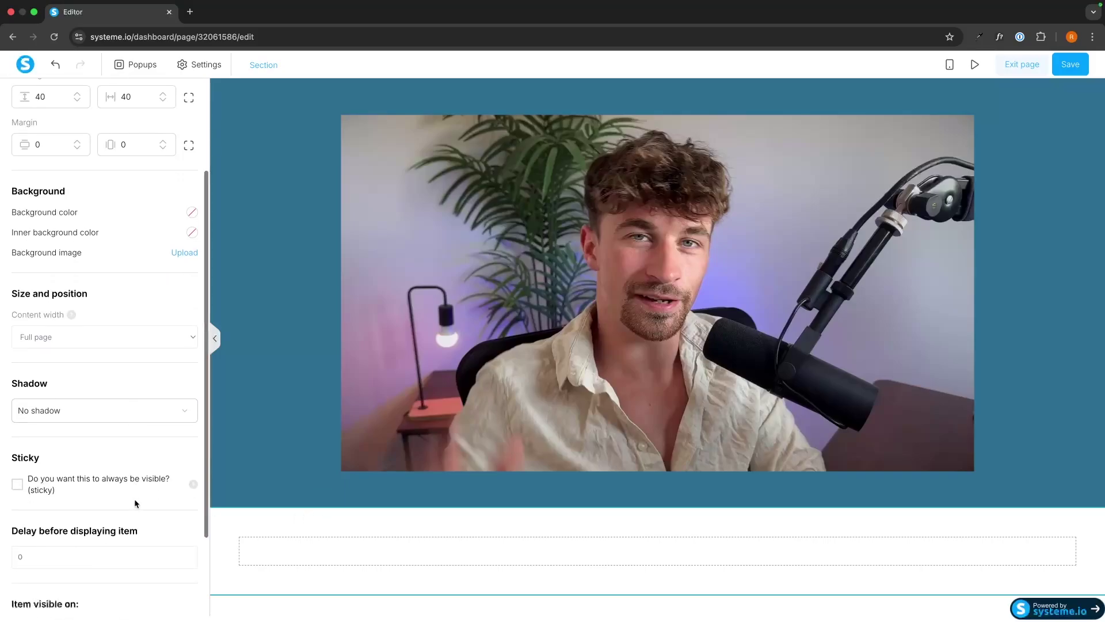
{"action": "scroll", "coordinate": [48, 436], "scroll_direction": "down", "scroll_amount": 2}
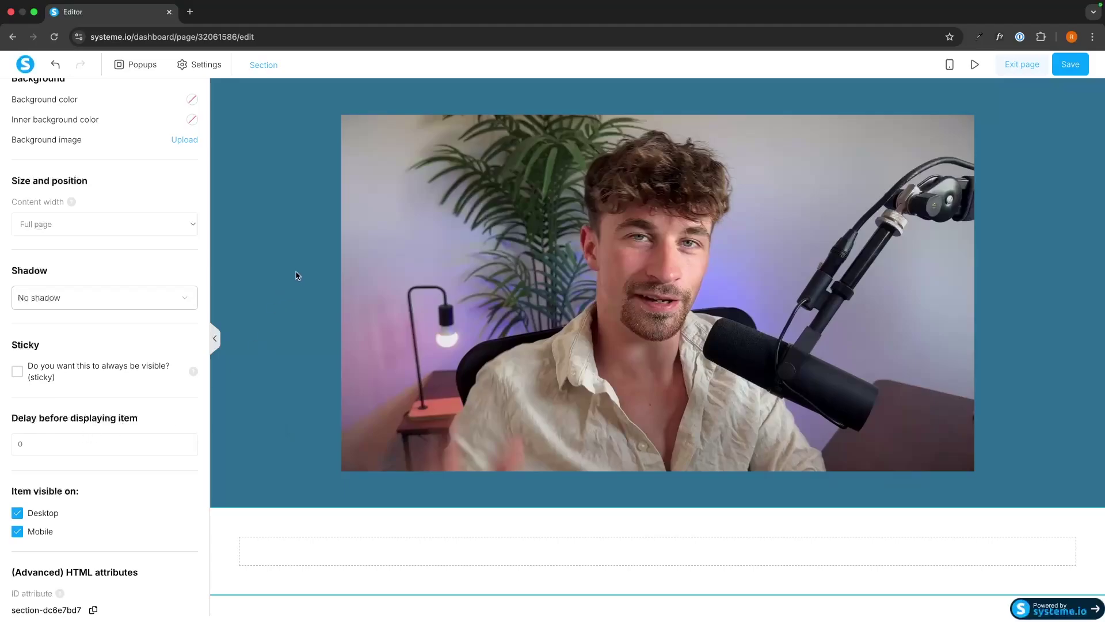
{"action": "scroll", "coordinate": [183, 321], "scroll_direction": "up", "scroll_amount": 7}
{"action": "left_click", "coordinate": [346, 519]}
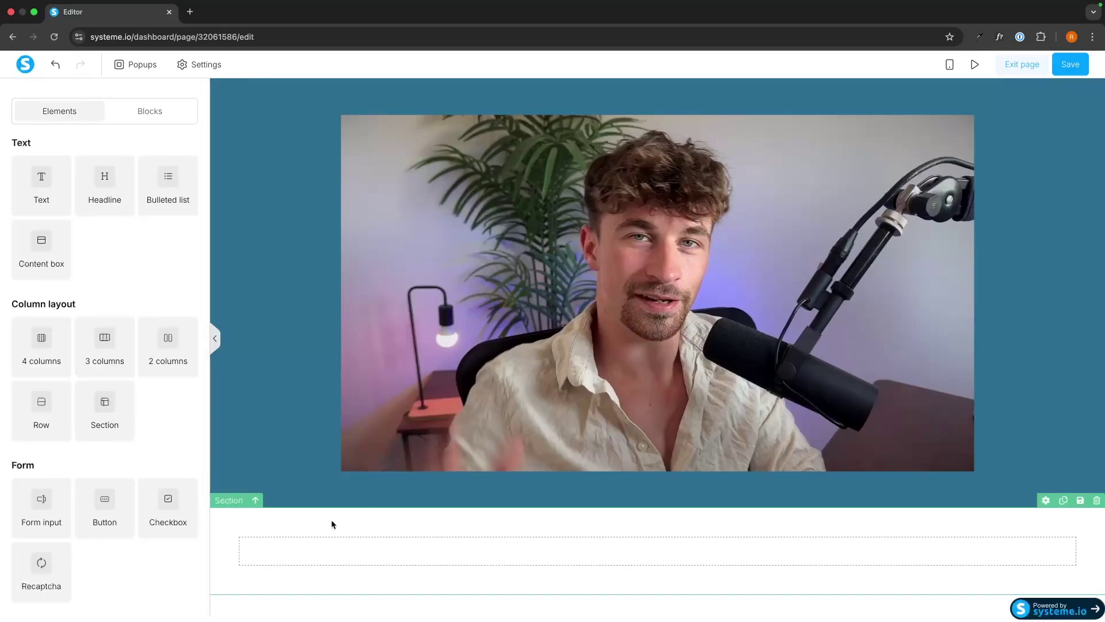
Add 2 columns: headline, image and button on the left, text paragraph on the right
{"action": "left_click_drag", "start_coordinate": [168, 345], "coordinate": [596, 553]}
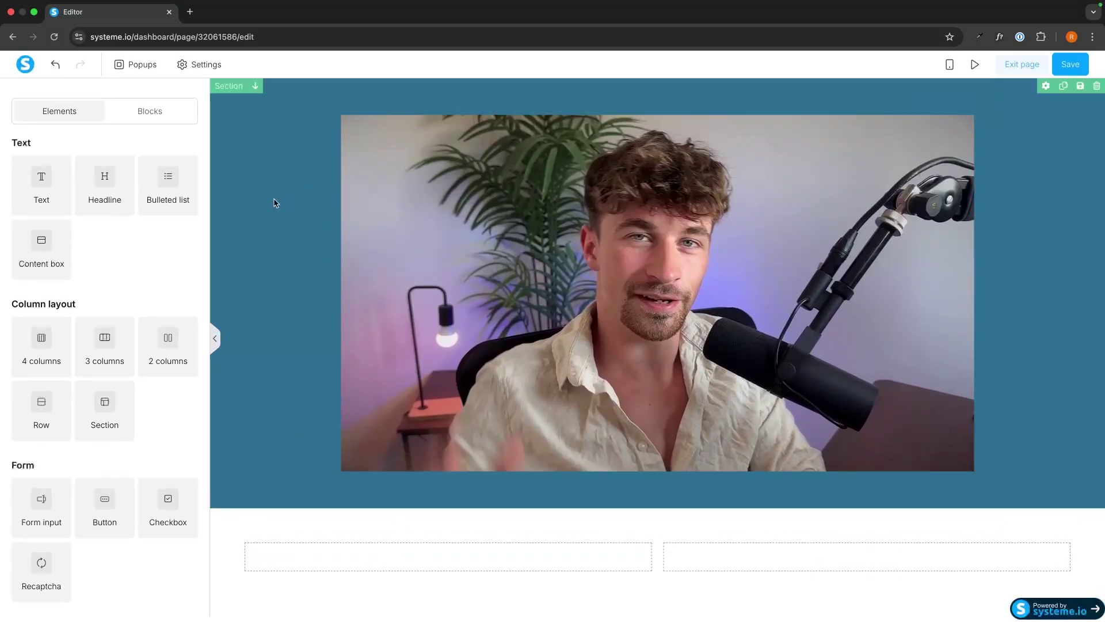
{"action": "scroll", "coordinate": [96, 351], "scroll_direction": "down", "scroll_amount": 5}
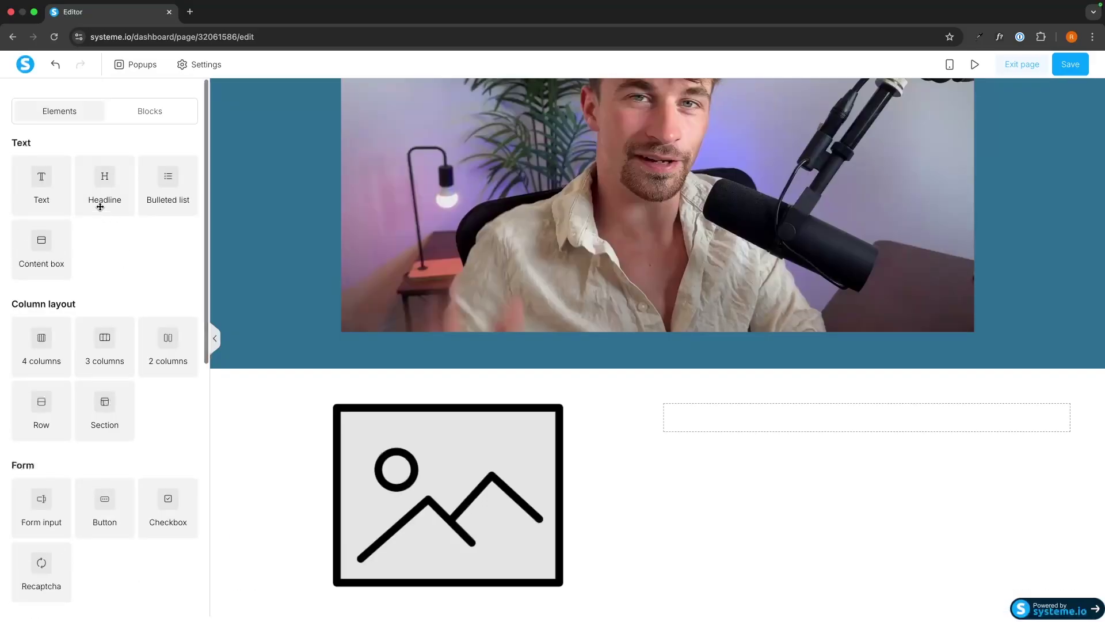
{"action": "left_click_drag", "start_coordinate": [98, 205], "coordinate": [405, 410]}
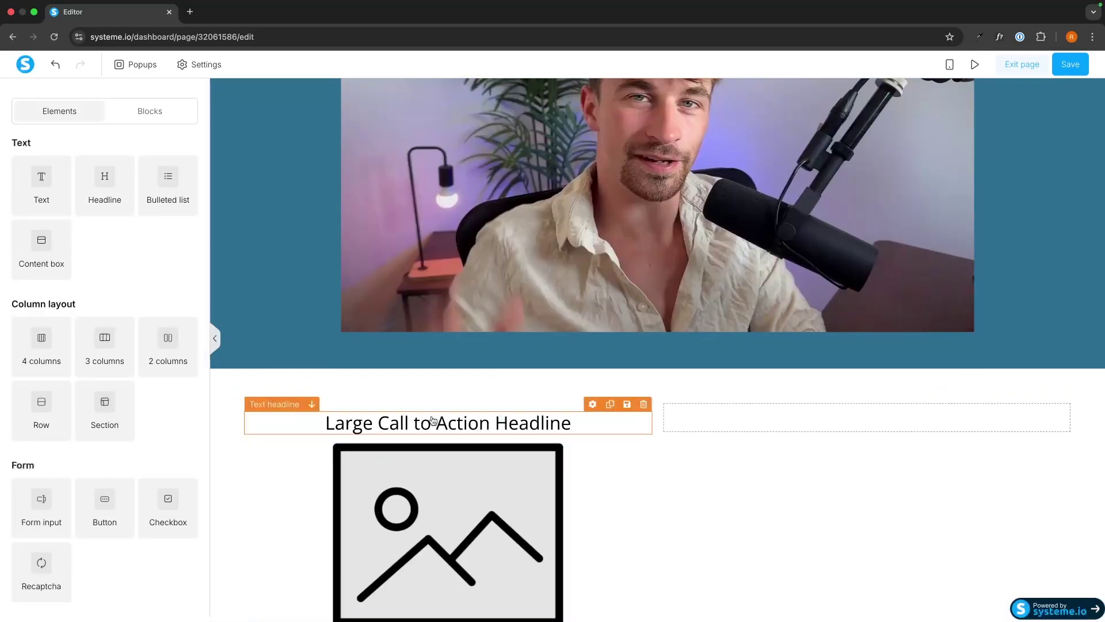
{"action": "scroll", "coordinate": [119, 312], "scroll_direction": "down", "scroll_amount": 4}
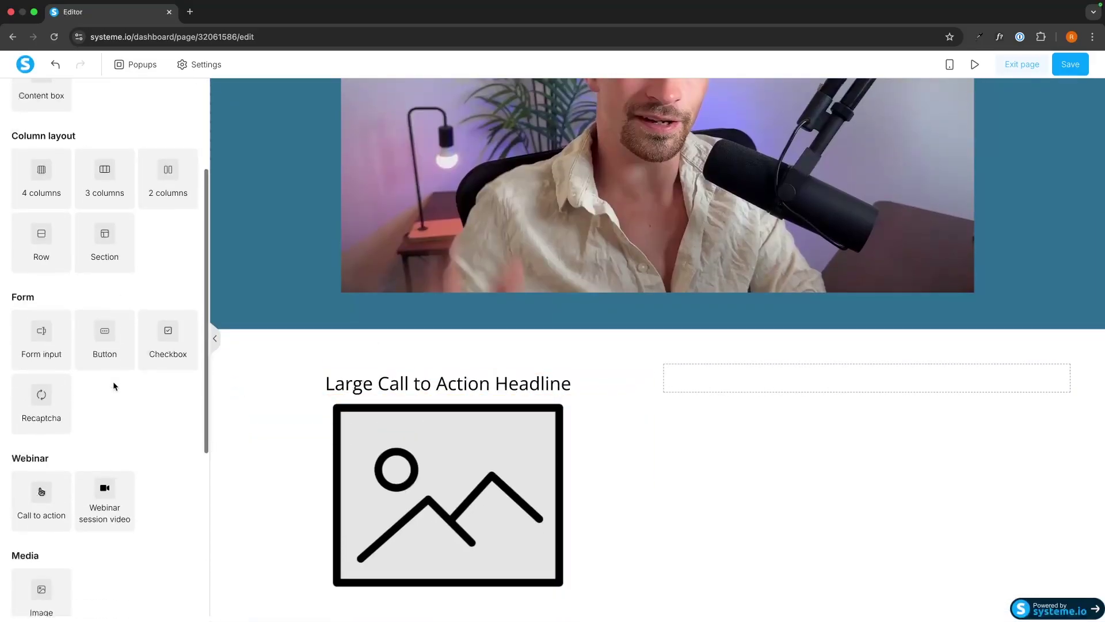
{"action": "left_click_drag", "start_coordinate": [104, 315], "coordinate": [467, 591]}
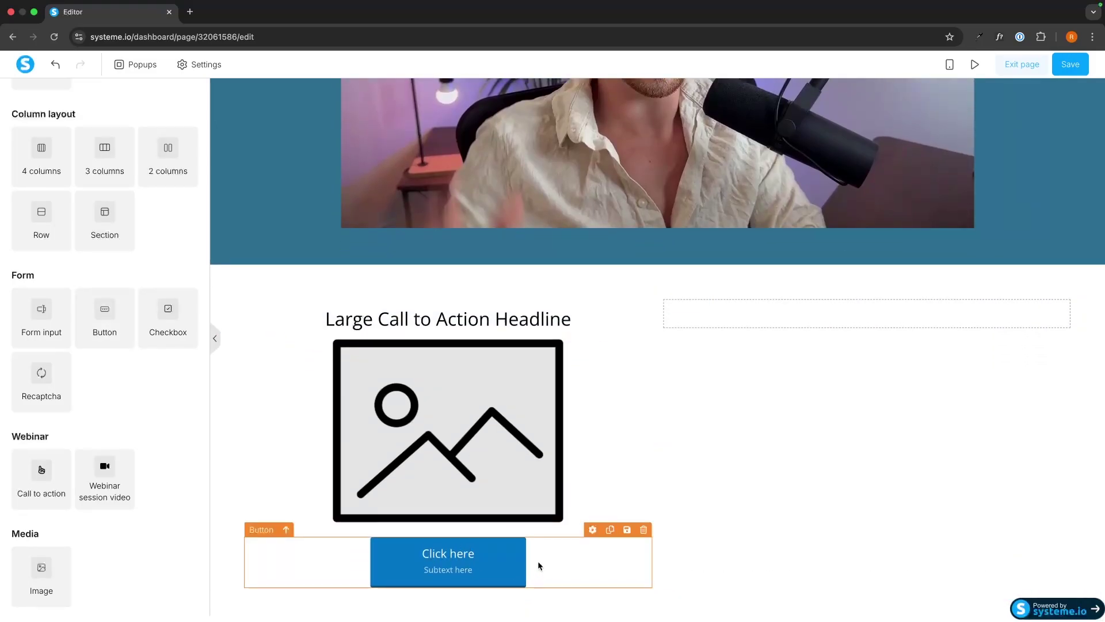
{"action": "scroll", "coordinate": [163, 258], "scroll_direction": "up", "scroll_amount": 4}
{"action": "left_click_drag", "start_coordinate": [59, 205], "coordinate": [809, 333]}
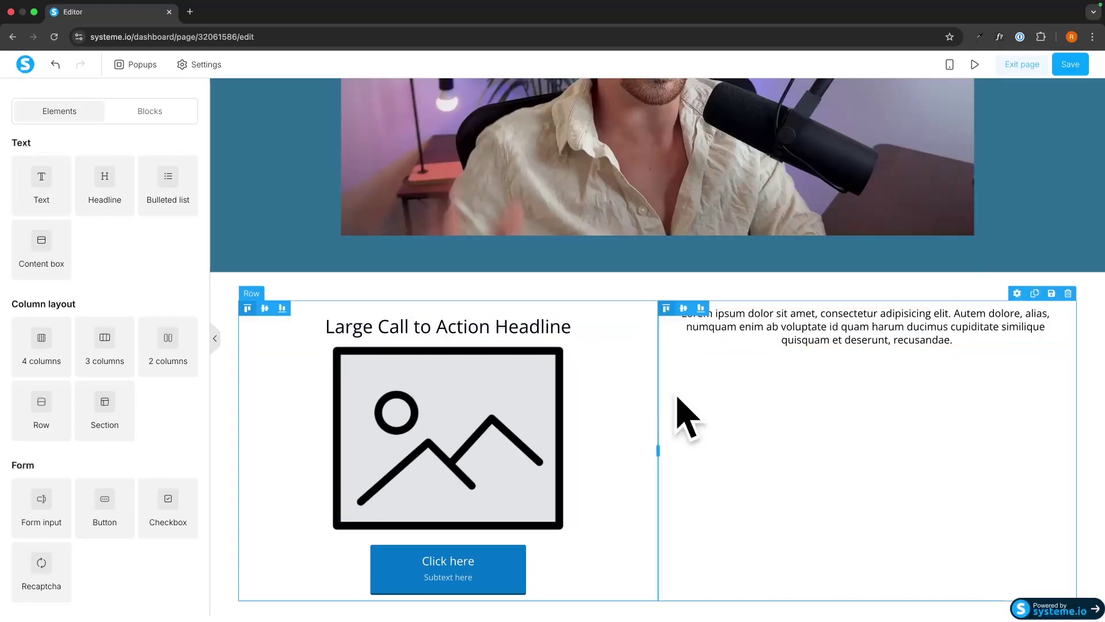
{"action": "left_click", "coordinate": [447, 429]}
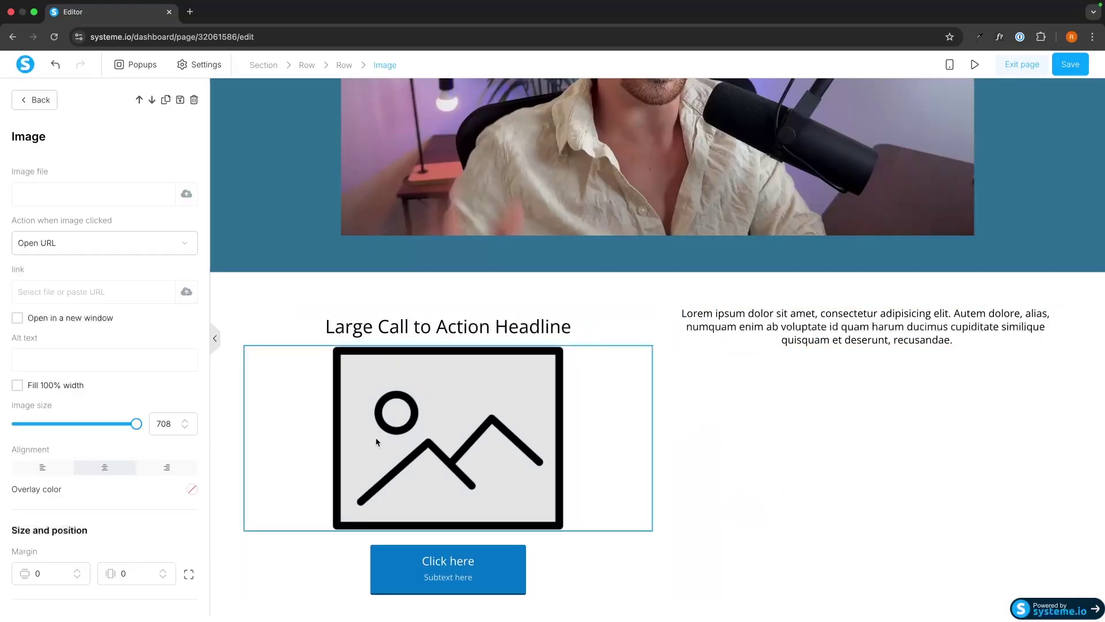
Replace the placeholder image with FunnelCourseMockup-4.png from Your images
{"action": "left_click", "coordinate": [187, 194]}
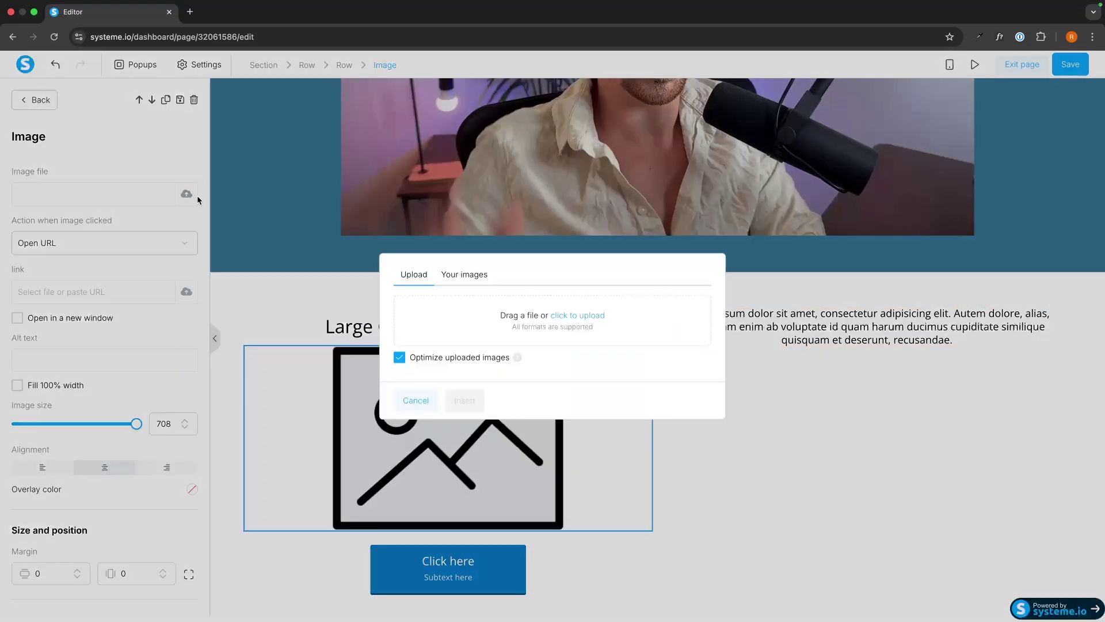
{"action": "left_click", "coordinate": [468, 276]}
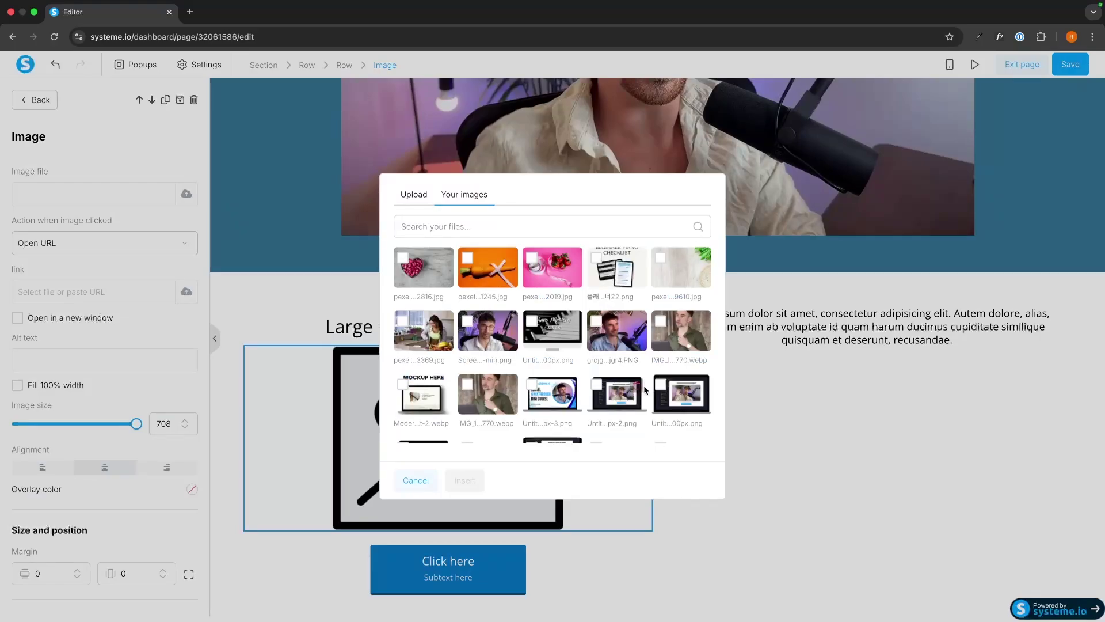
{"action": "scroll", "coordinate": [645, 406], "scroll_direction": "down", "scroll_amount": 3}
{"action": "left_click", "coordinate": [487, 457]}
{"action": "left_click", "coordinate": [464, 480]}
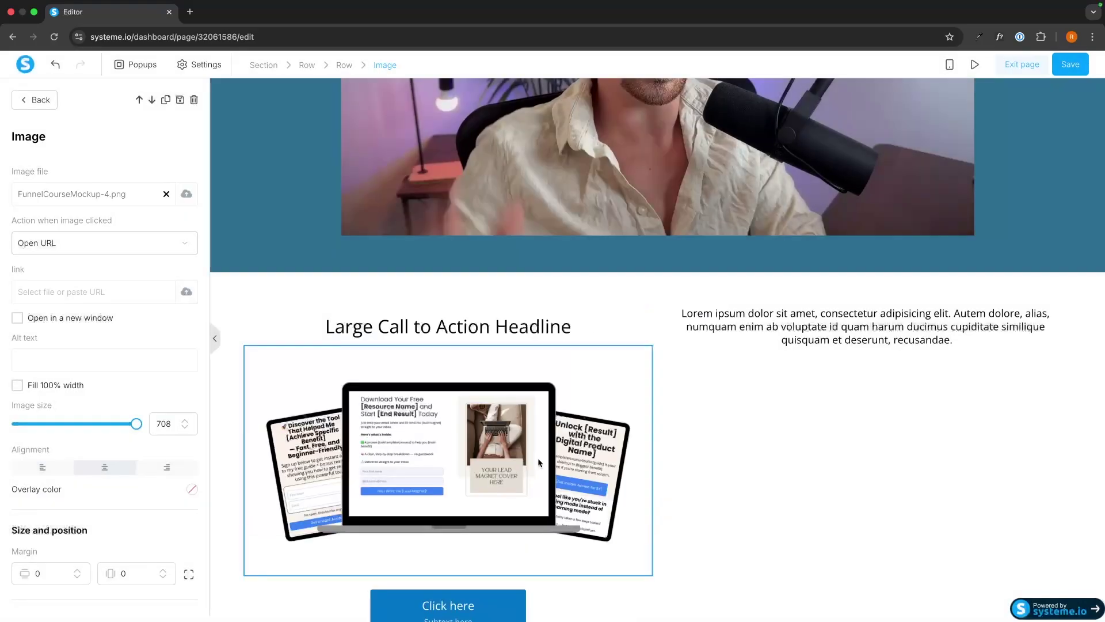
Change the headline to 'The Affiliate Secrets Course' and make it bold
{"action": "triple_click", "coordinate": [458, 326]}
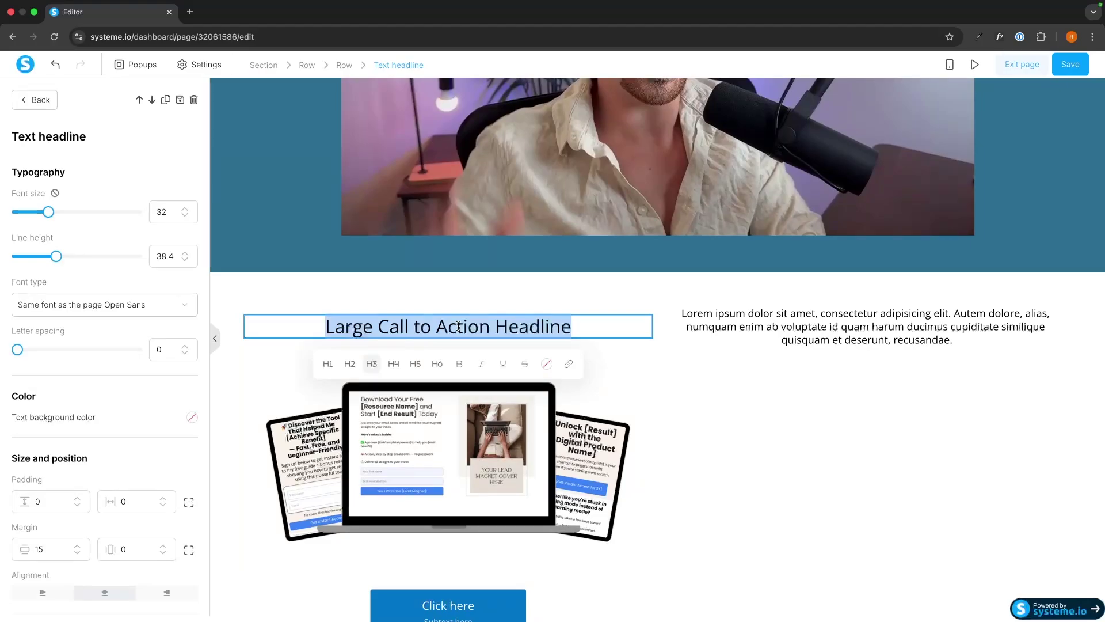
{"action": "type", "text": "The "}
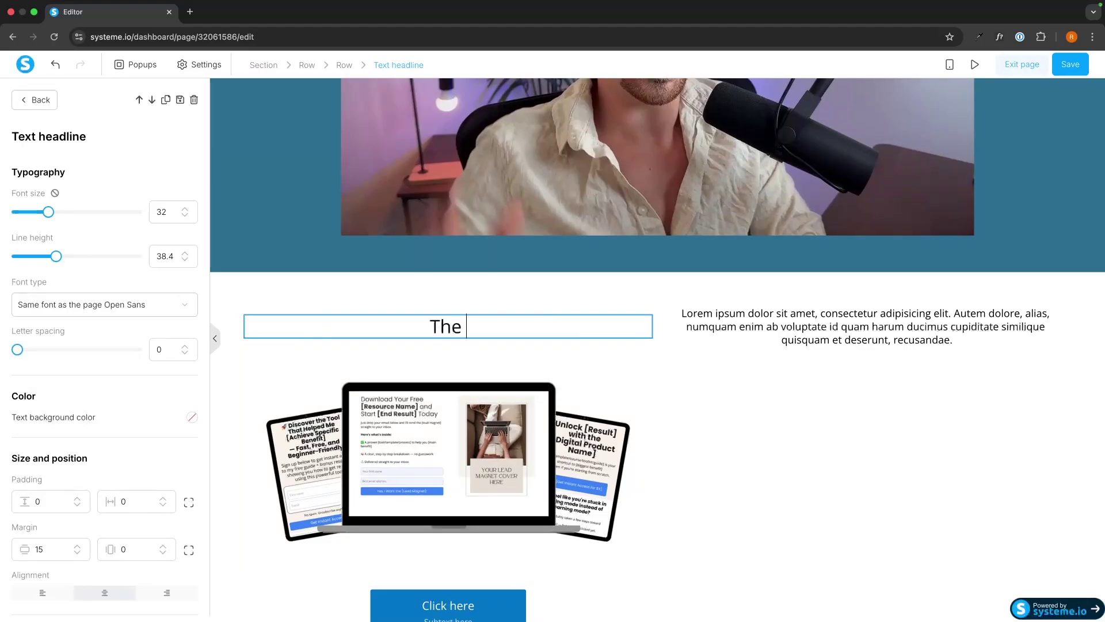
{"action": "type", "text": "Affiliate S"}
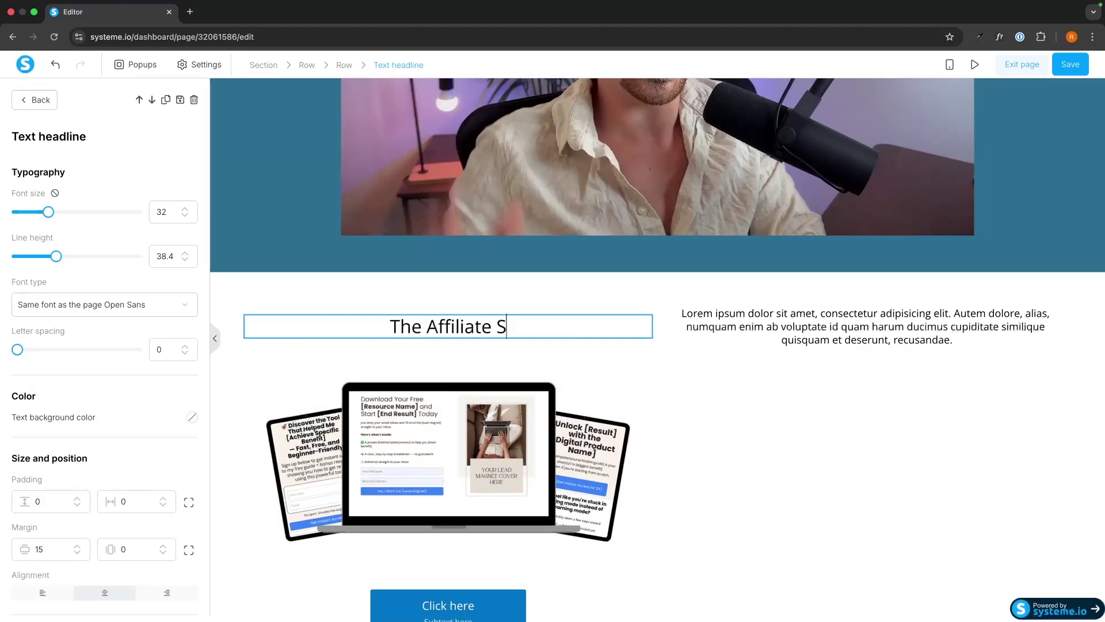
{"action": "type", "text": "ecrets Course"}
{"action": "key", "text": "super+a"}
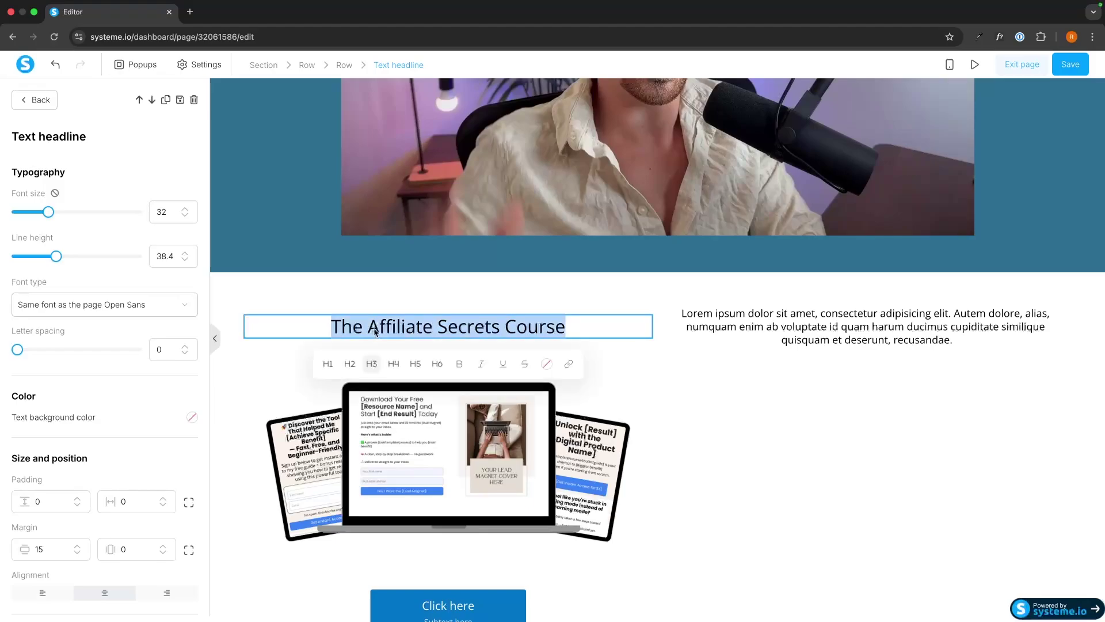
{"action": "left_click", "coordinate": [458, 363]}
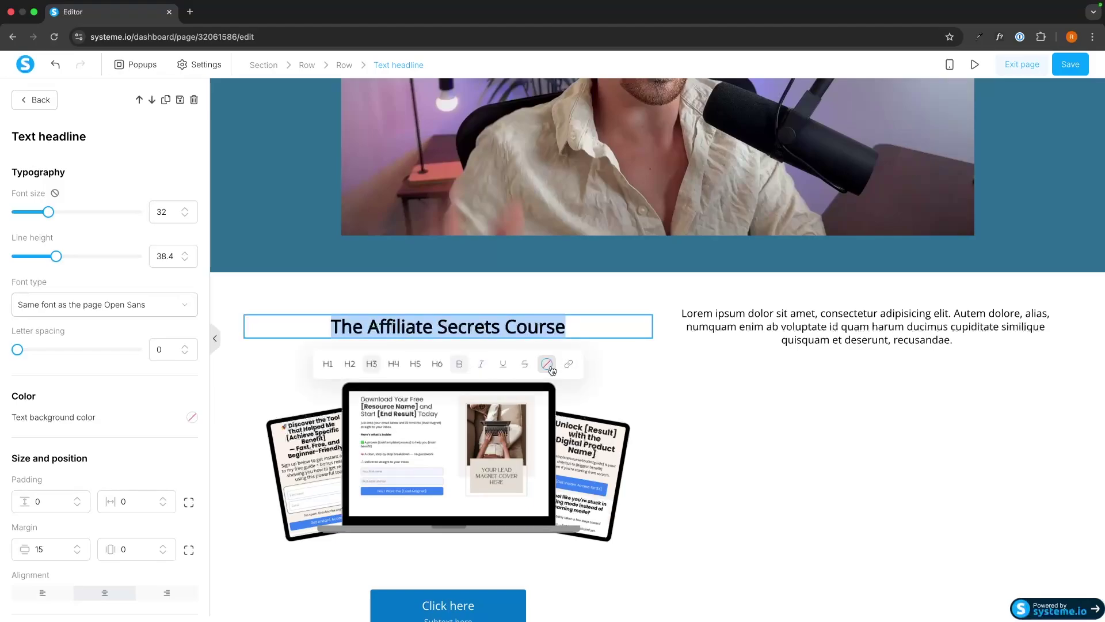
{"action": "key", "text": "Escape"}
{"action": "scroll", "coordinate": [613, 345], "scroll_direction": "down", "scroll_amount": 2}
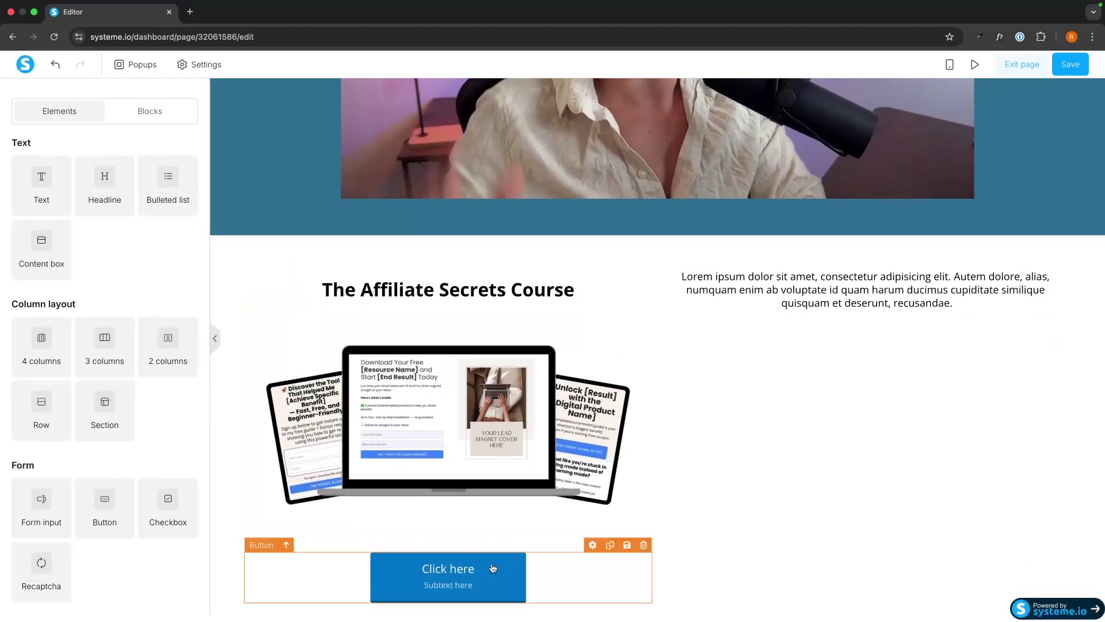
Replace the right-column Lorem ipsum with 'Here's what's included' followed by three filler lines
{"action": "left_click", "coordinate": [839, 271]}
{"action": "key", "text": "super+a"}
{"action": "type", "text": "H"}
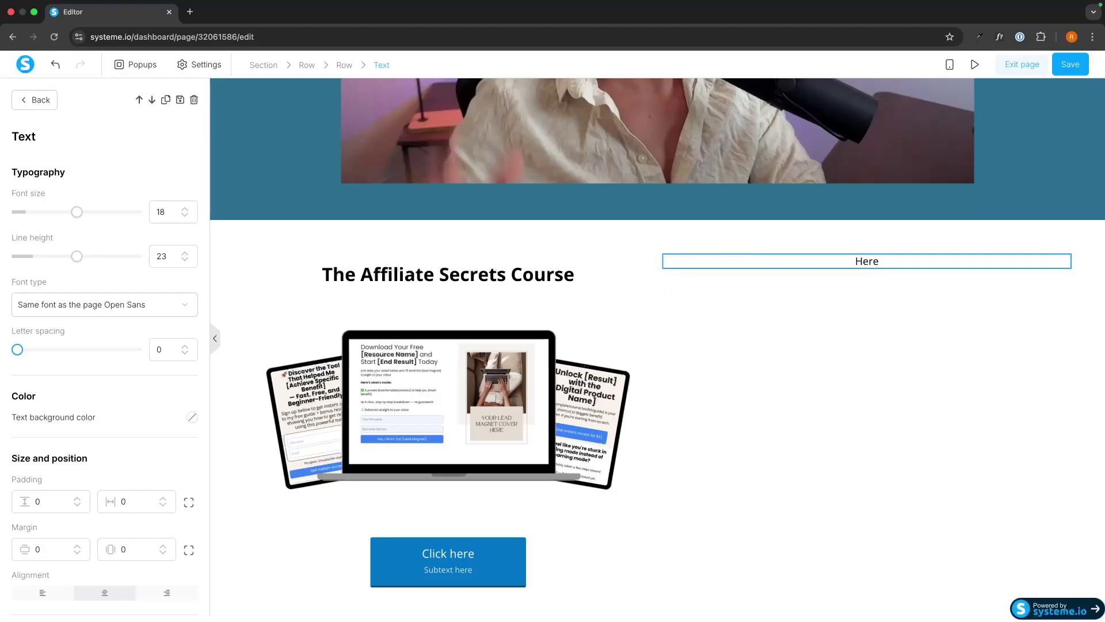
{"action": "type", "text": "'s included"}
{"action": "key", "text": "Return"}
{"action": "key", "text": "Return"}
{"action": "type", "text": "ewognrw"}
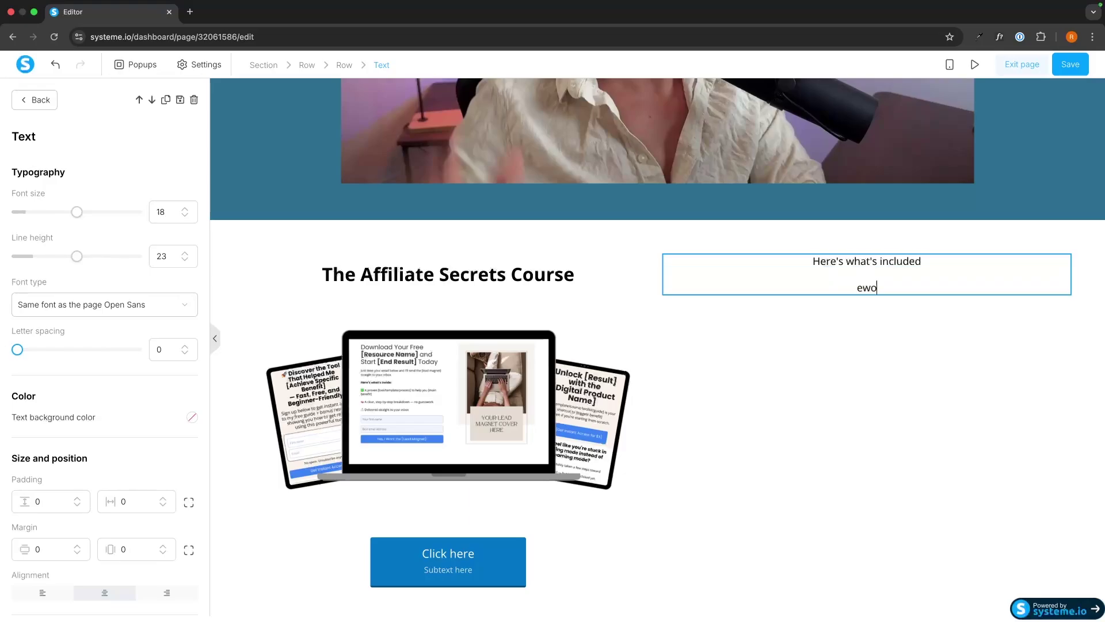
{"action": "key", "text": "Return"}
{"action": "type", "text": "rgouerhgreugerkohbg"}
{"action": "key", "text": "Return"}
{"action": "type", "text": "rgoirhgkpureg"}
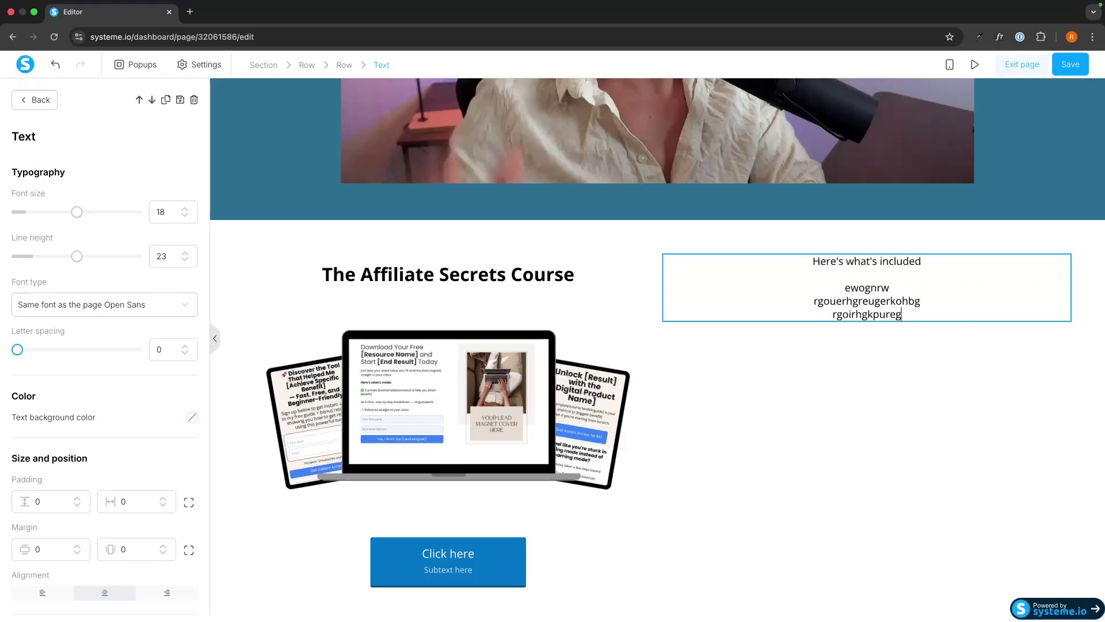
{"action": "key", "text": "Return"}
Add one more filler line, then set the course button's click action to Next step URL
{"action": "type", "text": "]goruhgeruigh"}
{"action": "left_click", "coordinate": [448, 559]}
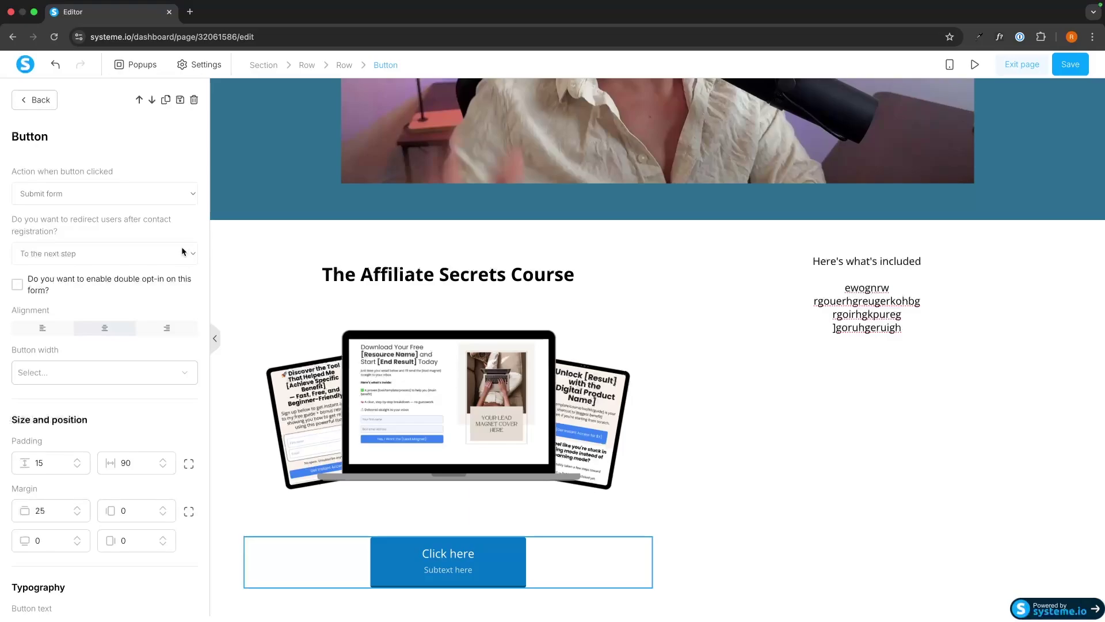
{"action": "left_click", "coordinate": [67, 186]}
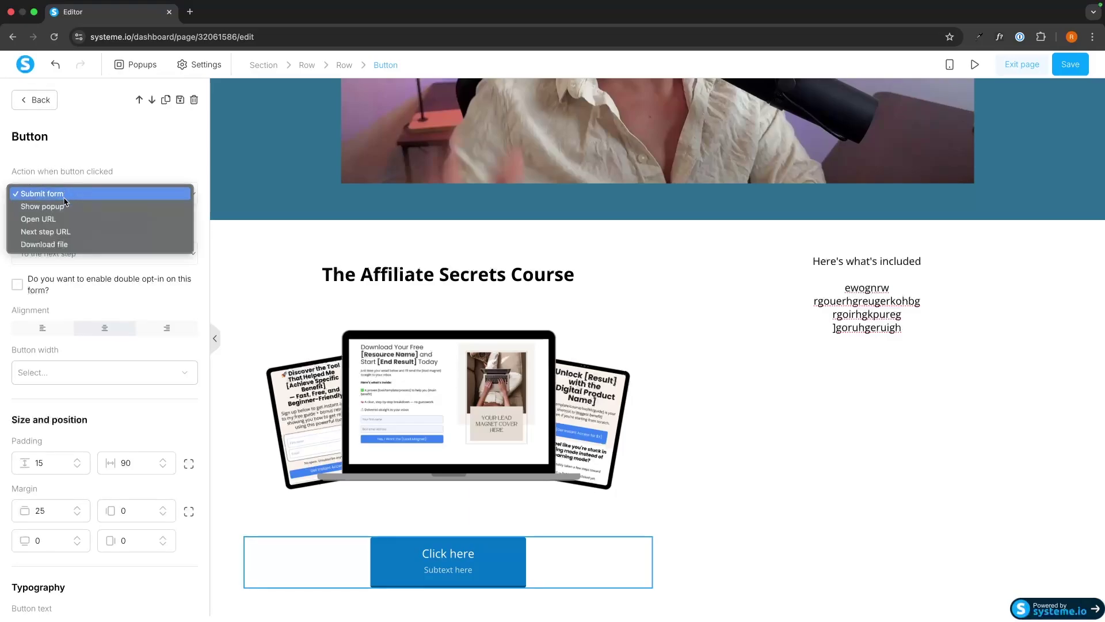
{"action": "left_click", "coordinate": [59, 232]}
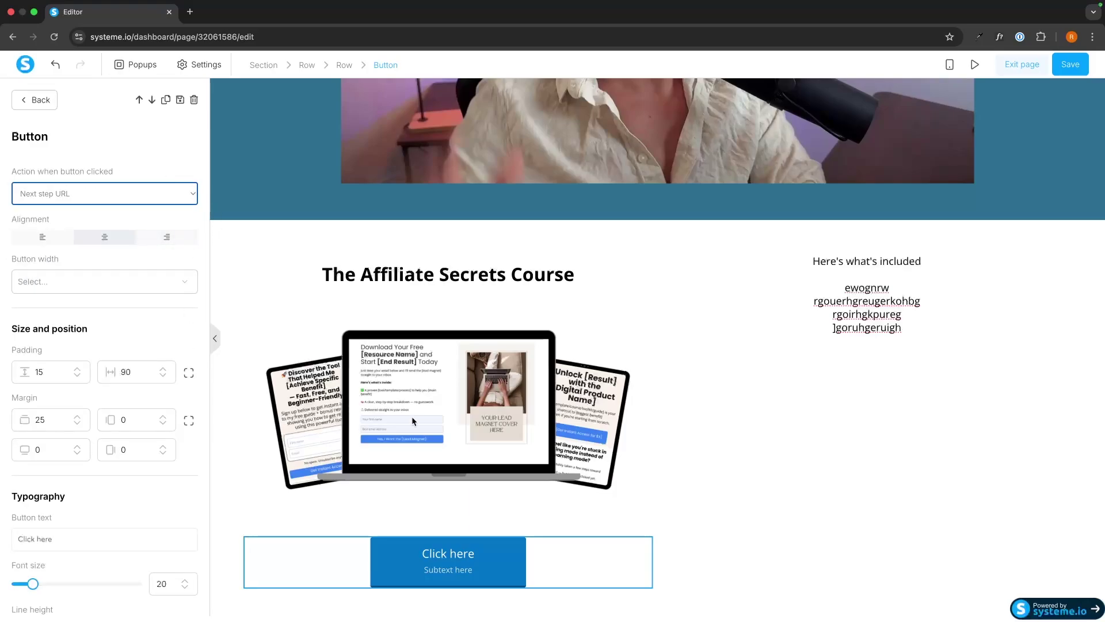
Change the button text to 'I want this' and clear its subtext
{"action": "scroll", "coordinate": [136, 426], "scroll_direction": "down", "scroll_amount": 3}
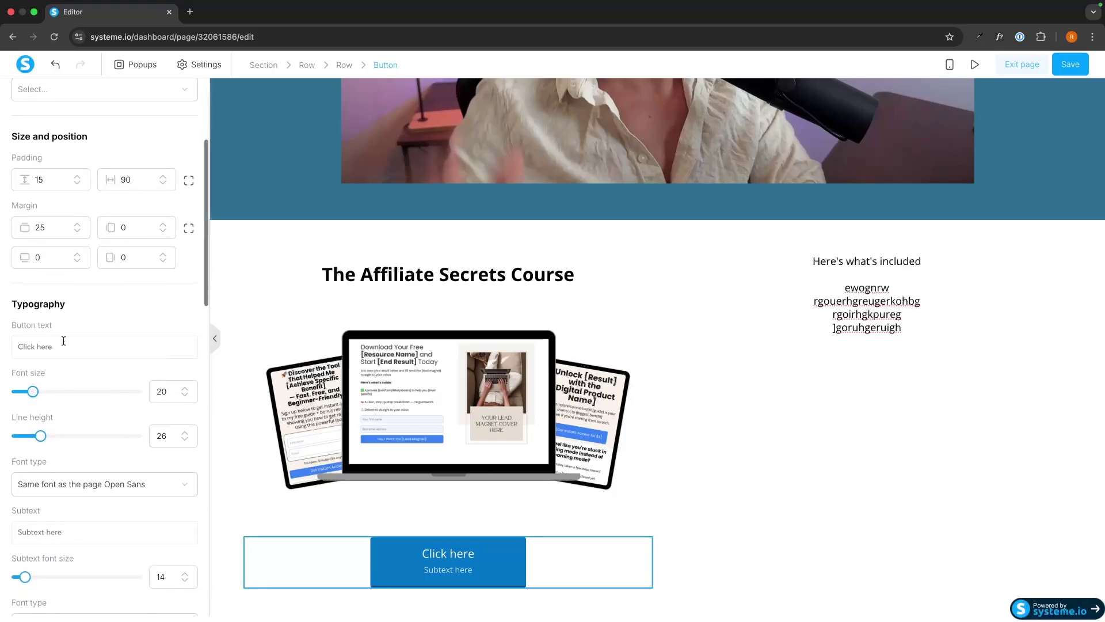
{"action": "left_click_drag", "start_coordinate": [18, 346], "coordinate": [73, 344]}
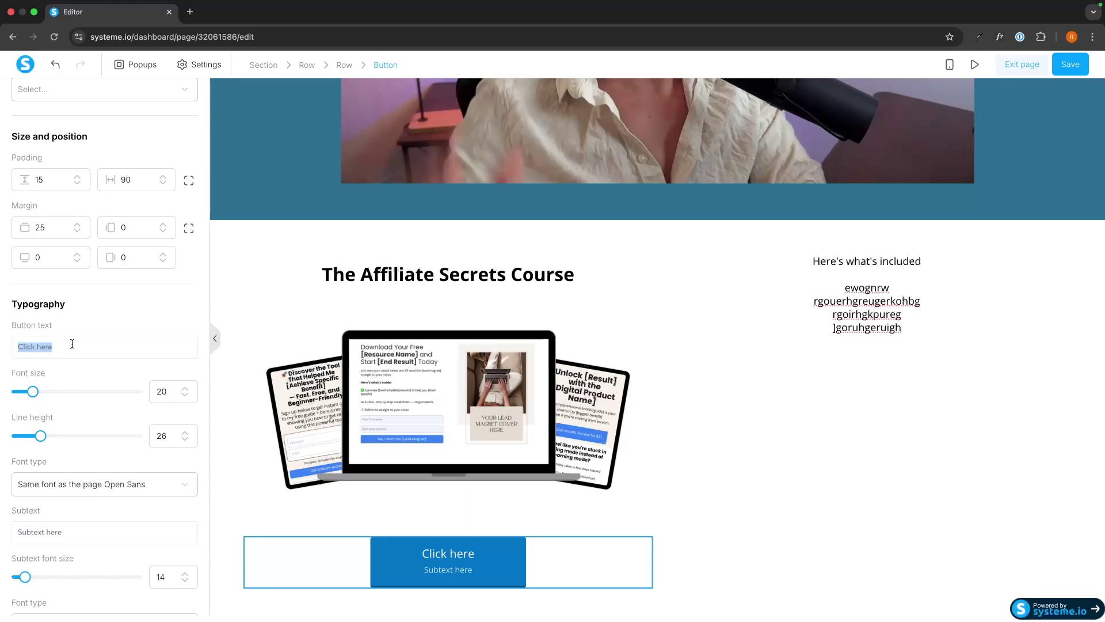
{"action": "type", "text": "I want this"}
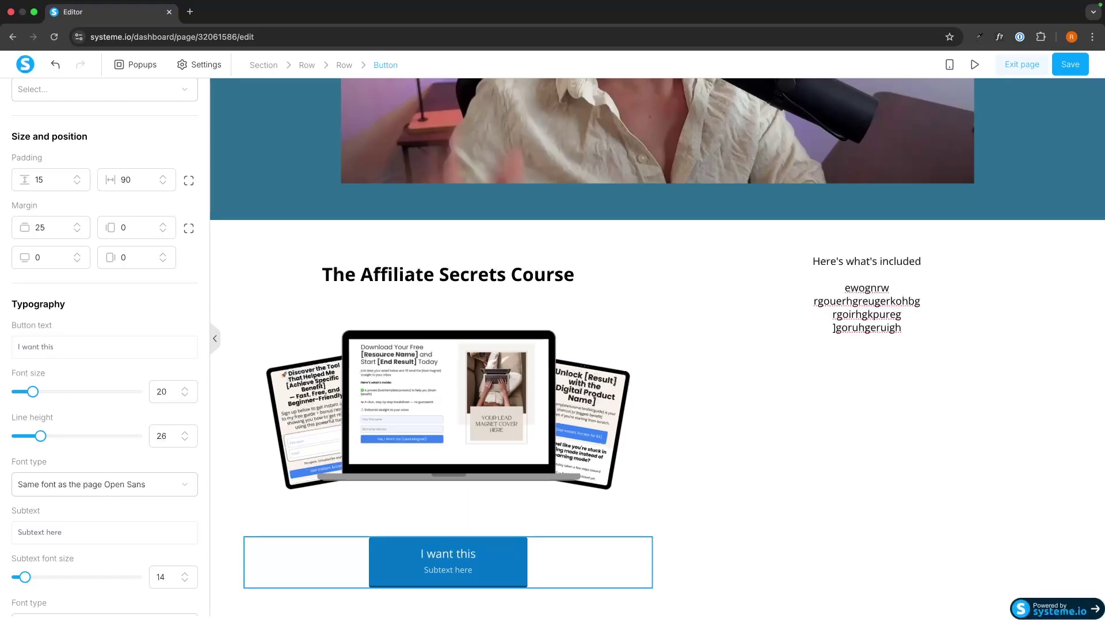
{"action": "scroll", "coordinate": [82, 413], "scroll_direction": "down", "scroll_amount": 2}
{"action": "left_click_drag", "start_coordinate": [18, 463], "coordinate": [63, 463]}
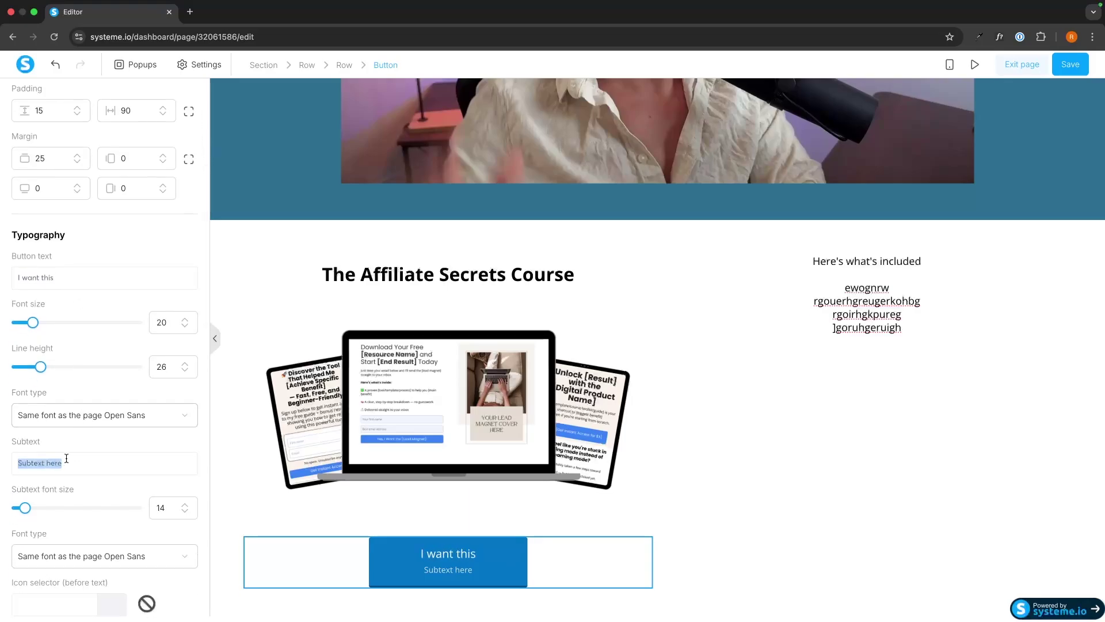
{"action": "key", "text": "BackSpace"}
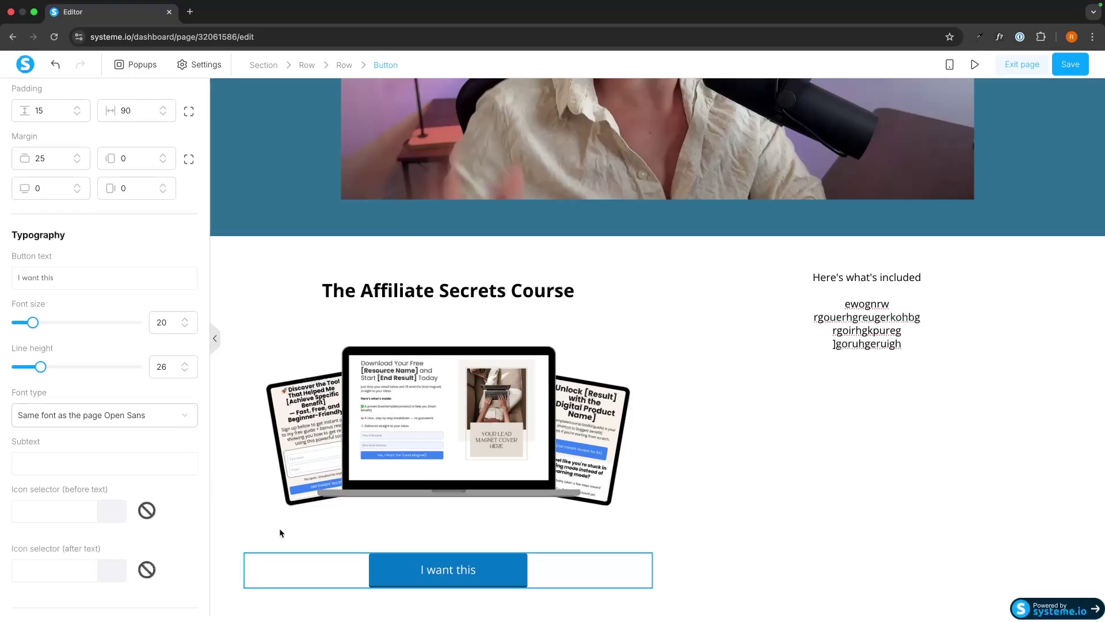
{"action": "left_click", "coordinate": [772, 427]}
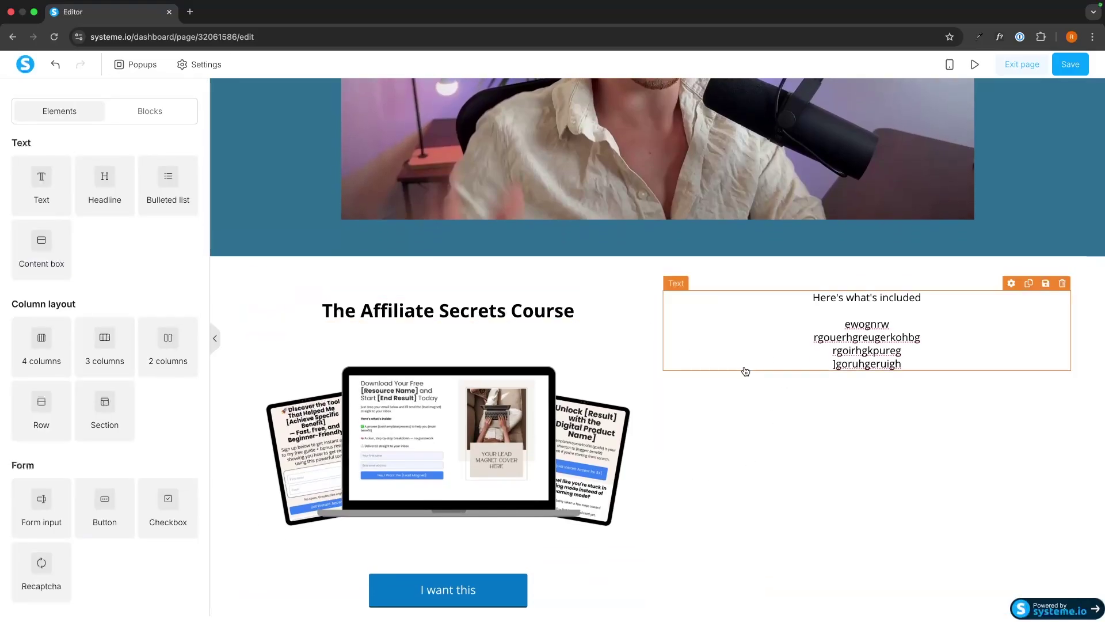
Select the course section below the video and reveal its Delay before displaying item setting
{"action": "left_click", "coordinate": [652, 271]}
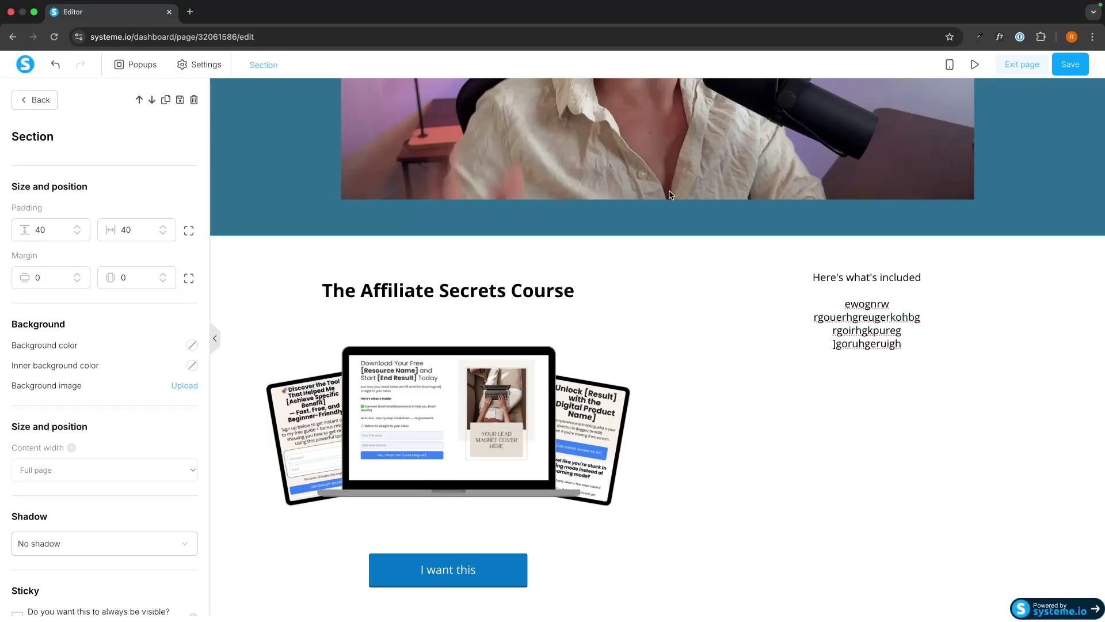
{"action": "key", "text": "Escape"}
{"action": "scroll", "coordinate": [596, 171], "scroll_direction": "up", "scroll_amount": 5}
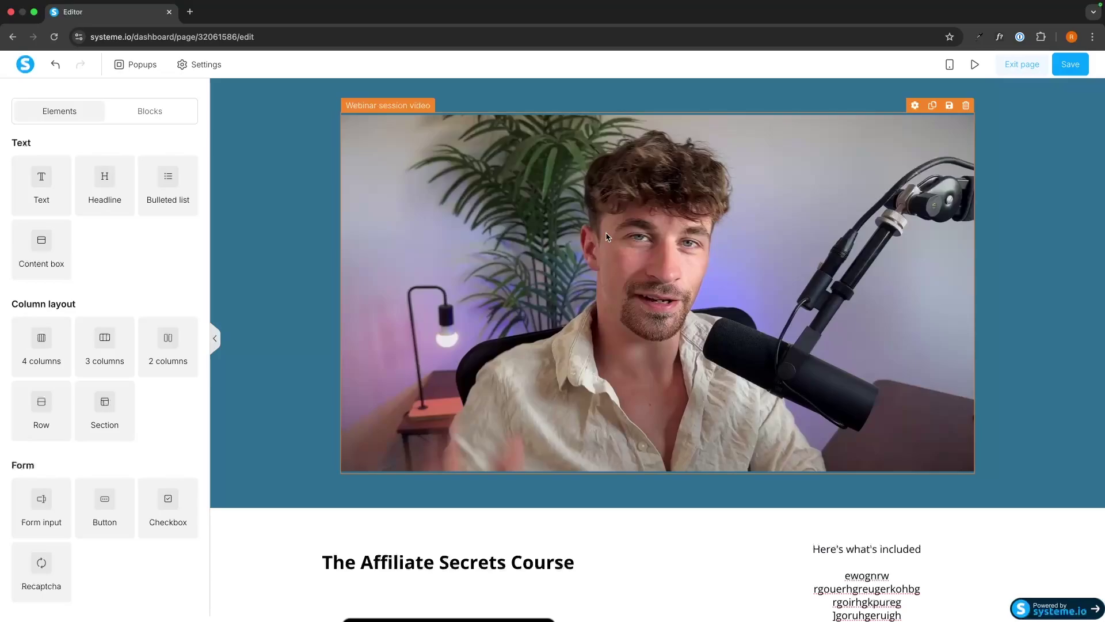
{"action": "scroll", "coordinate": [606, 236], "scroll_direction": "down", "scroll_amount": 3}
{"action": "left_click", "coordinate": [266, 361]}
{"action": "scroll", "coordinate": [147, 397], "scroll_direction": "down", "scroll_amount": 1}
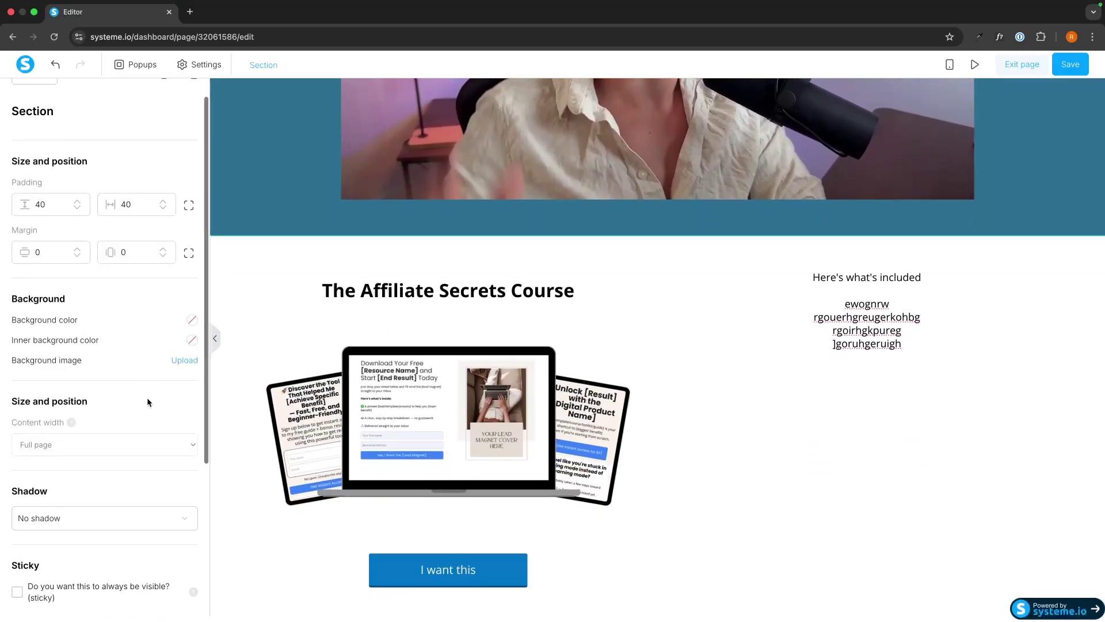
{"action": "scroll", "coordinate": [147, 398], "scroll_direction": "down", "scroll_amount": 4}
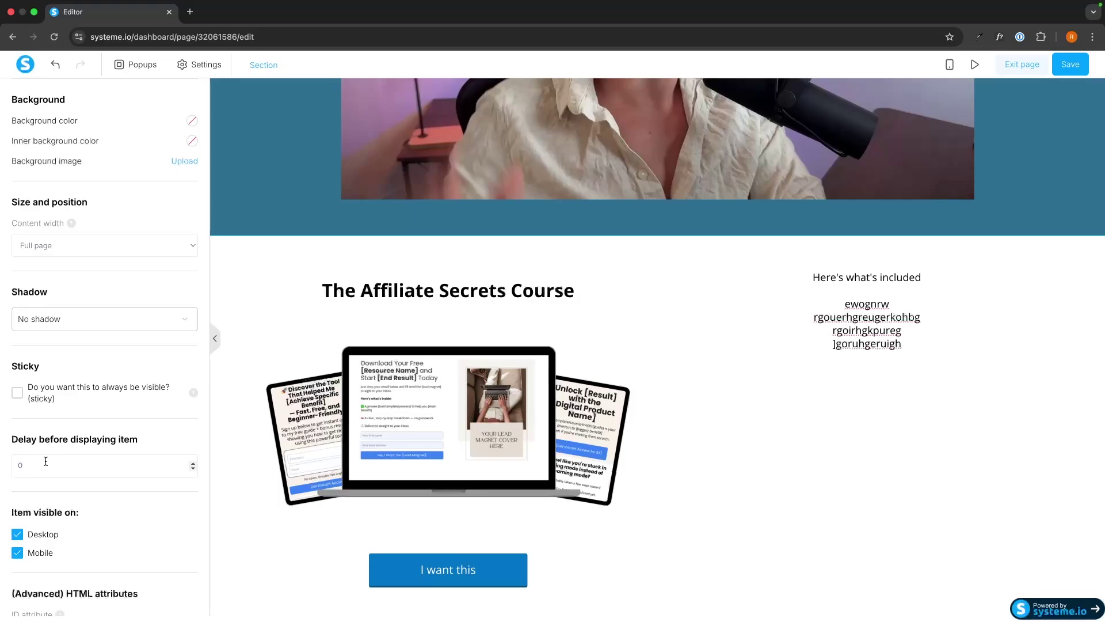
Search '5 minutes to seconds' in a new tab and select the 300 seconds result
{"action": "left_click", "coordinate": [190, 13]}
{"action": "type", "text": "5"}
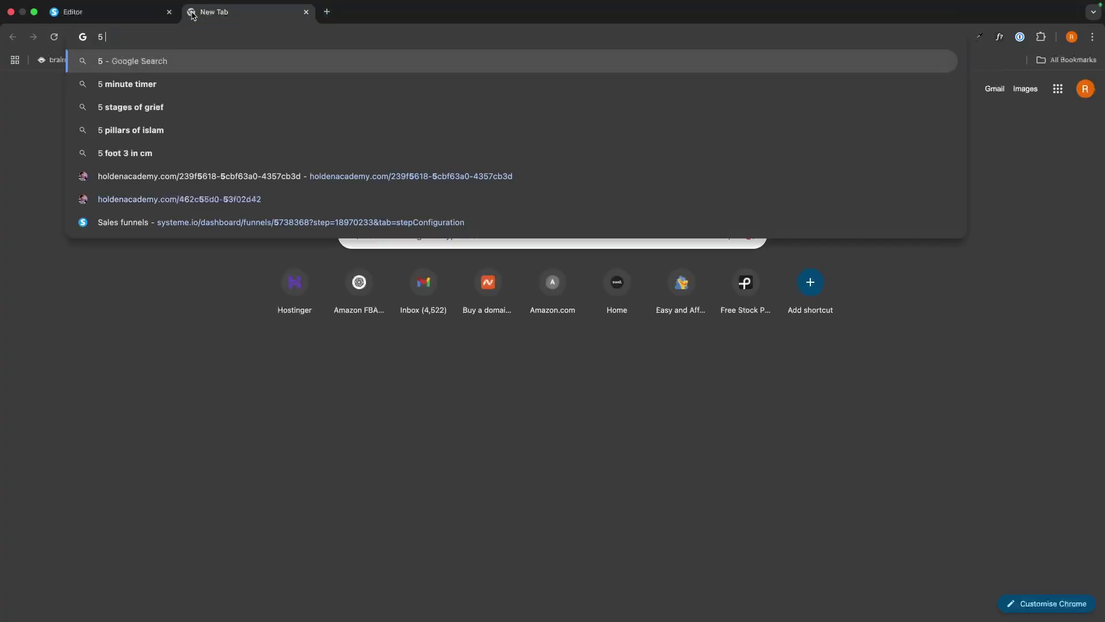
{"action": "type", "text": " minures to seconds"}
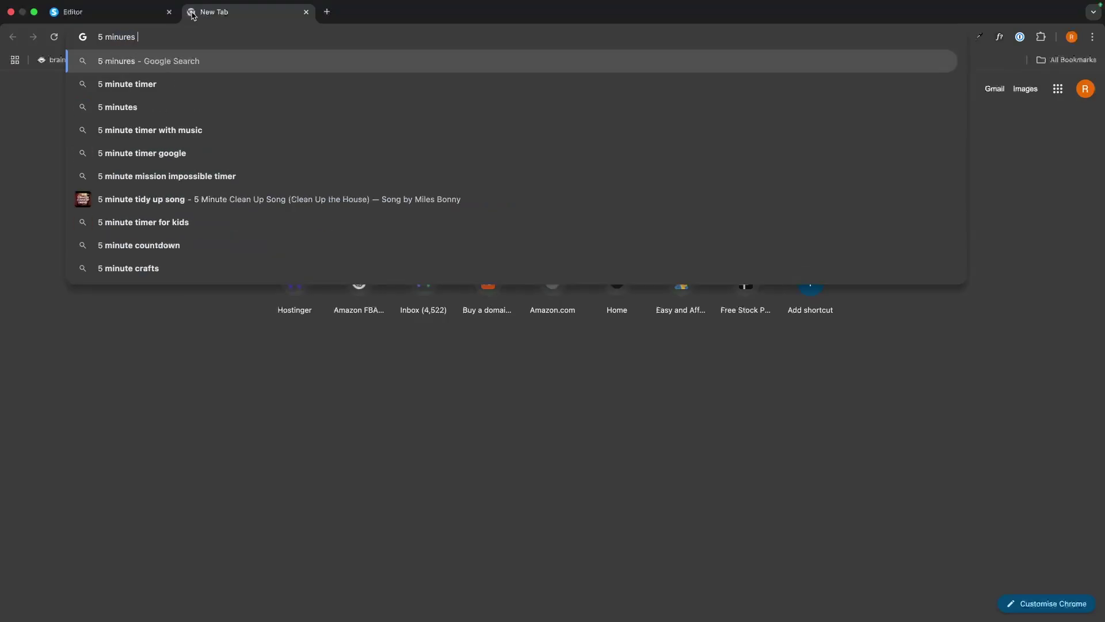
{"action": "key", "text": "Return"}
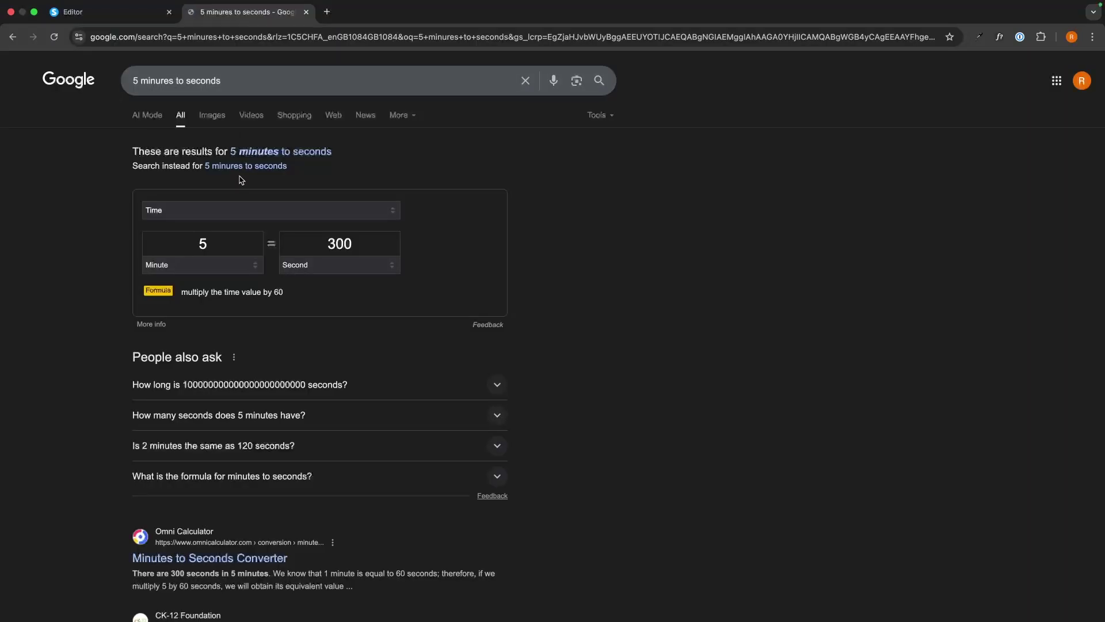
{"action": "double_click", "coordinate": [364, 238]}
Enter 300 as the course section's display delay, then change it to 10
{"action": "left_click", "coordinate": [147, 13]}
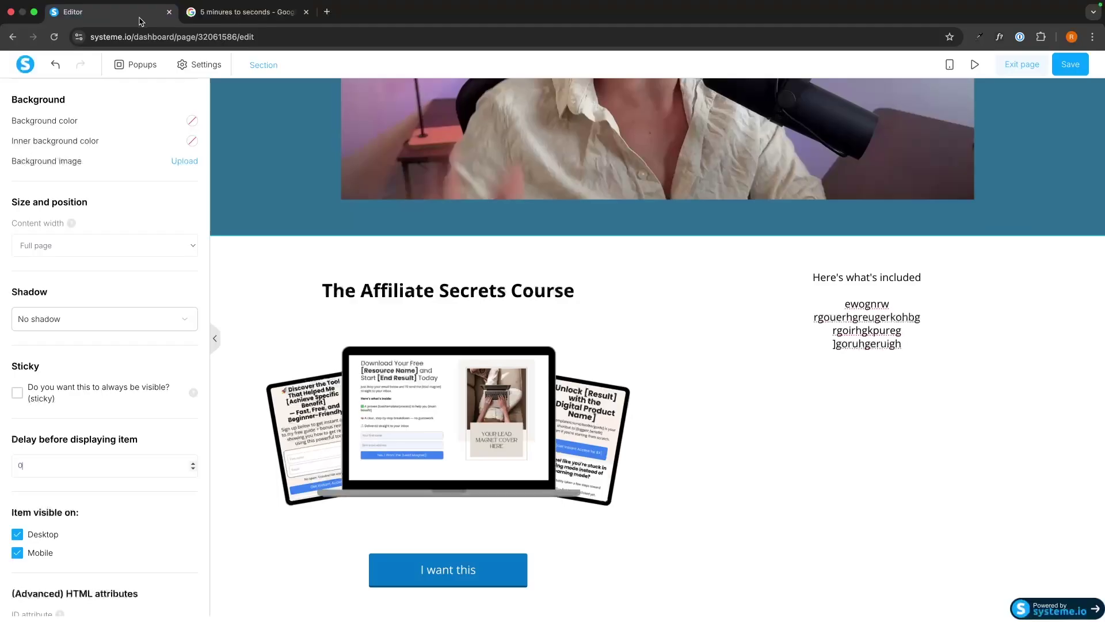
{"action": "type", "text": "300"}
{"action": "double_click", "coordinate": [58, 459]}
{"action": "type", "text": "10"}
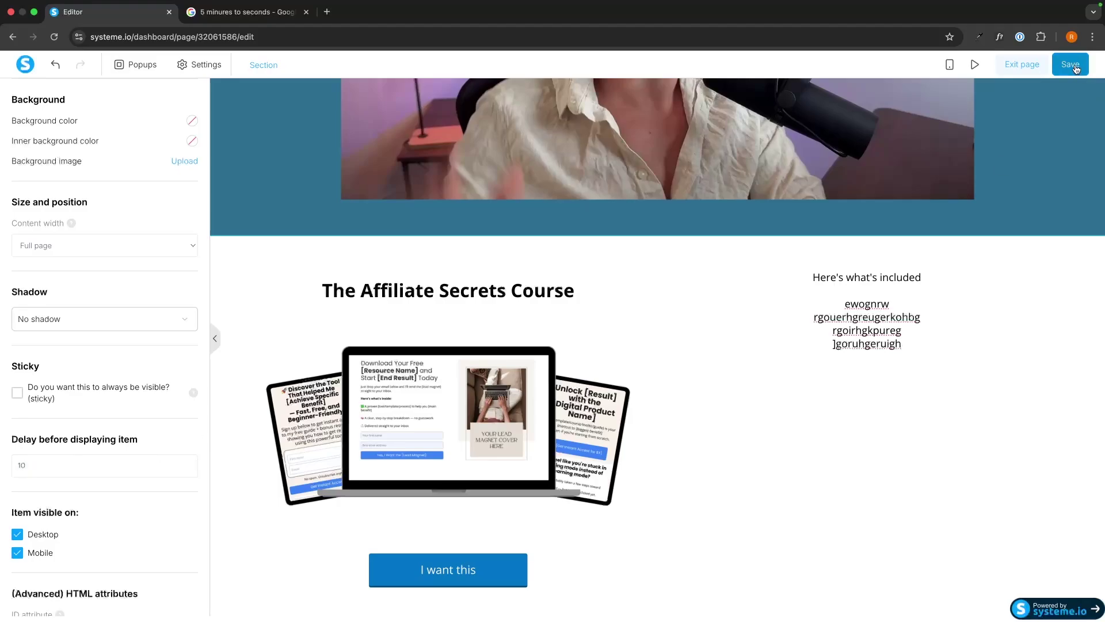
{"action": "left_click", "coordinate": [975, 64]}
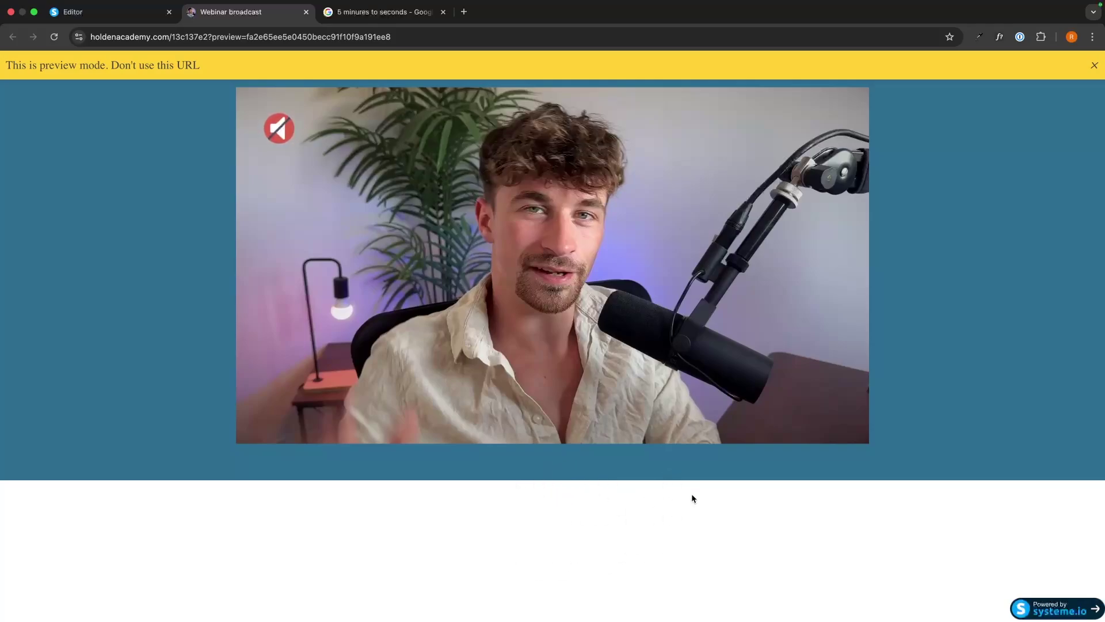
Scroll through the broadcast page preview, close it, and exit the editor back to the funnel
{"action": "scroll", "coordinate": [692, 495], "scroll_direction": "down", "scroll_amount": 5}
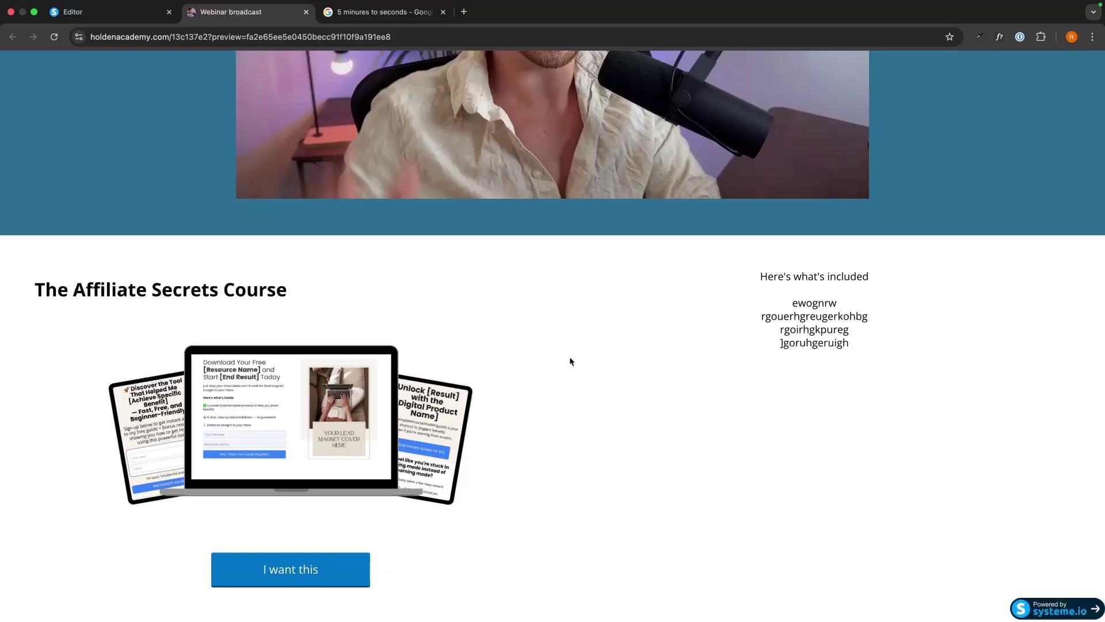
{"action": "left_click", "coordinate": [306, 12]}
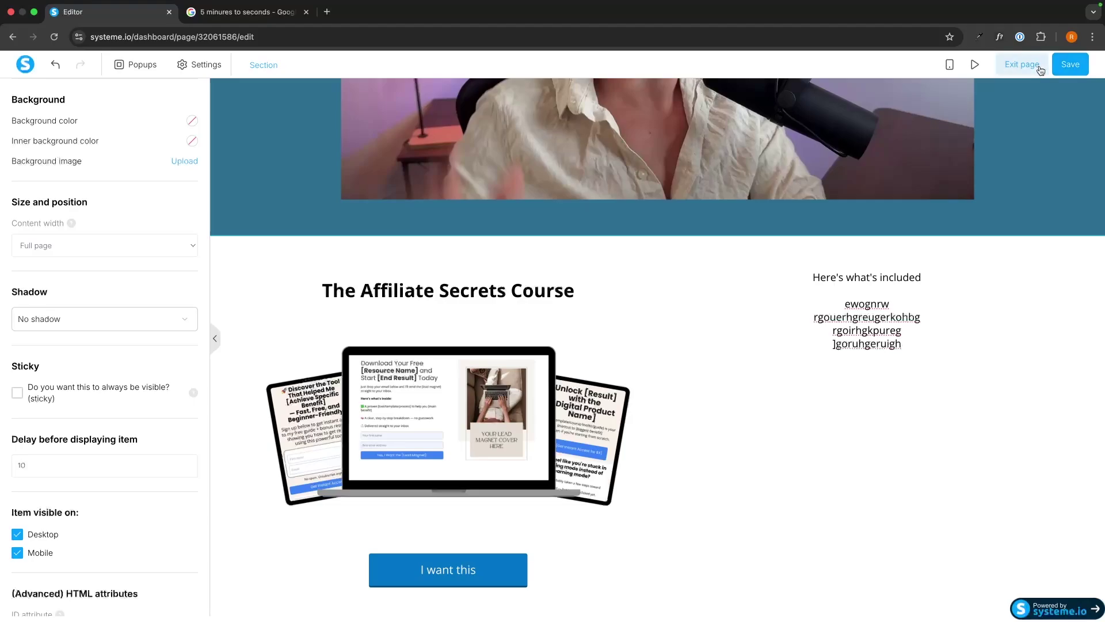
{"action": "scroll", "coordinate": [885, 294], "scroll_direction": "up", "scroll_amount": 1}
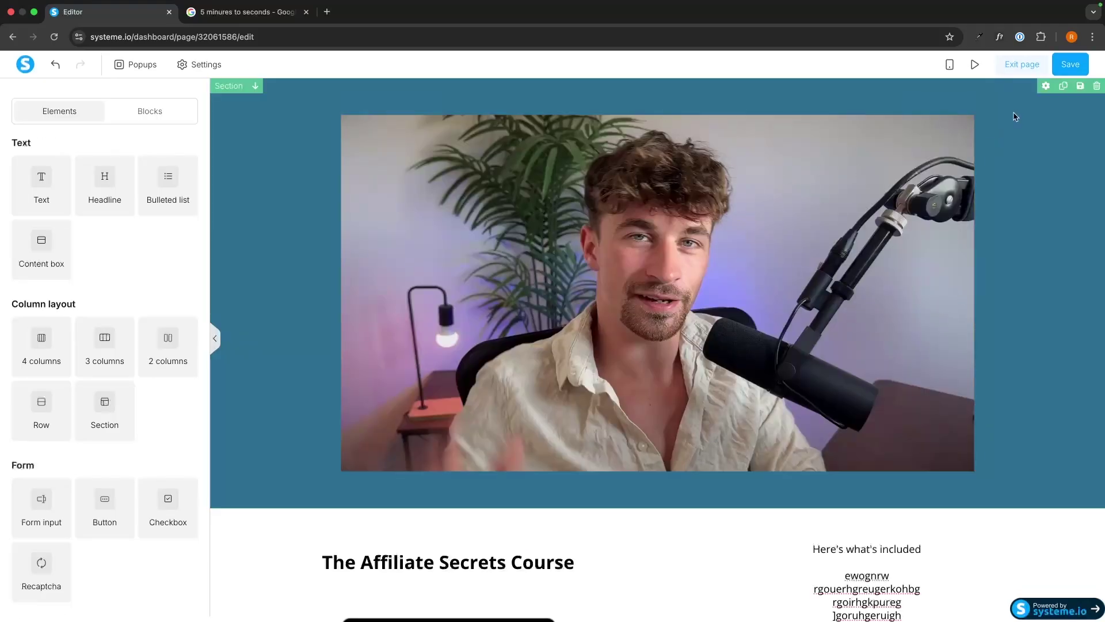
{"action": "left_click", "coordinate": [1022, 64]}
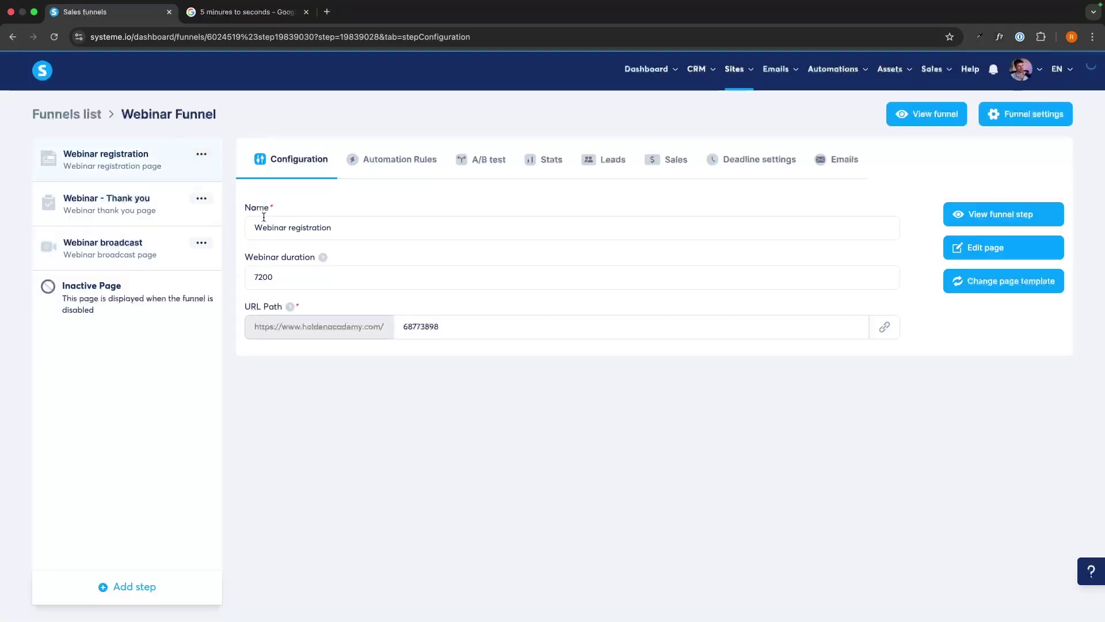
Change the registration step's webinar duration from 7200 to 700 and save it
{"action": "left_click_drag", "start_coordinate": [333, 279], "coordinate": [236, 282]}
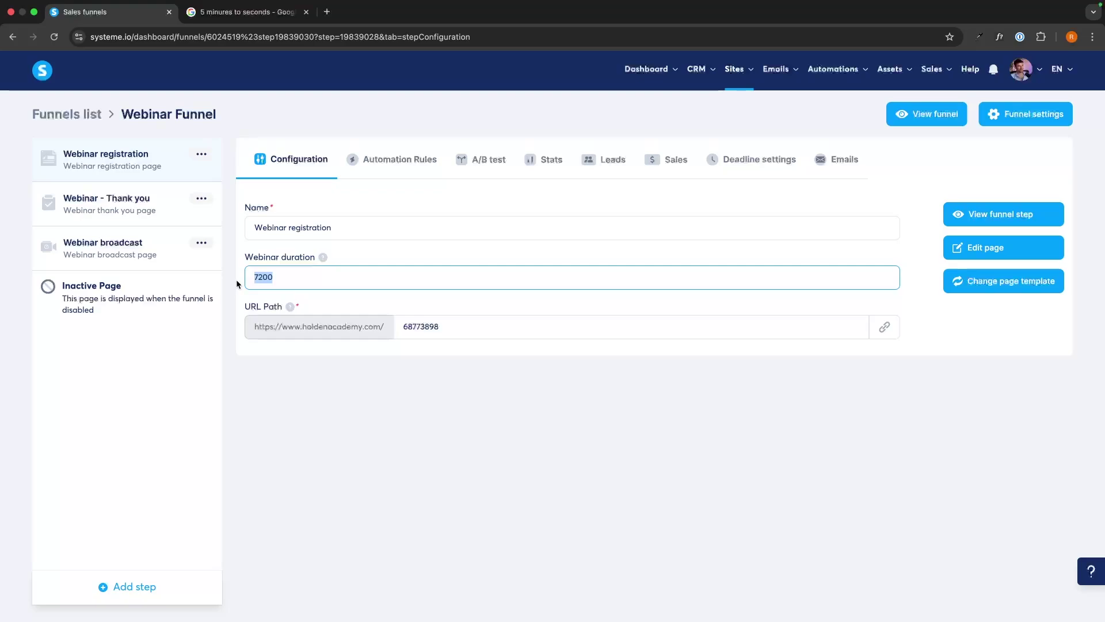
{"action": "type", "text": "700"}
{"action": "left_click", "coordinate": [357, 347]}
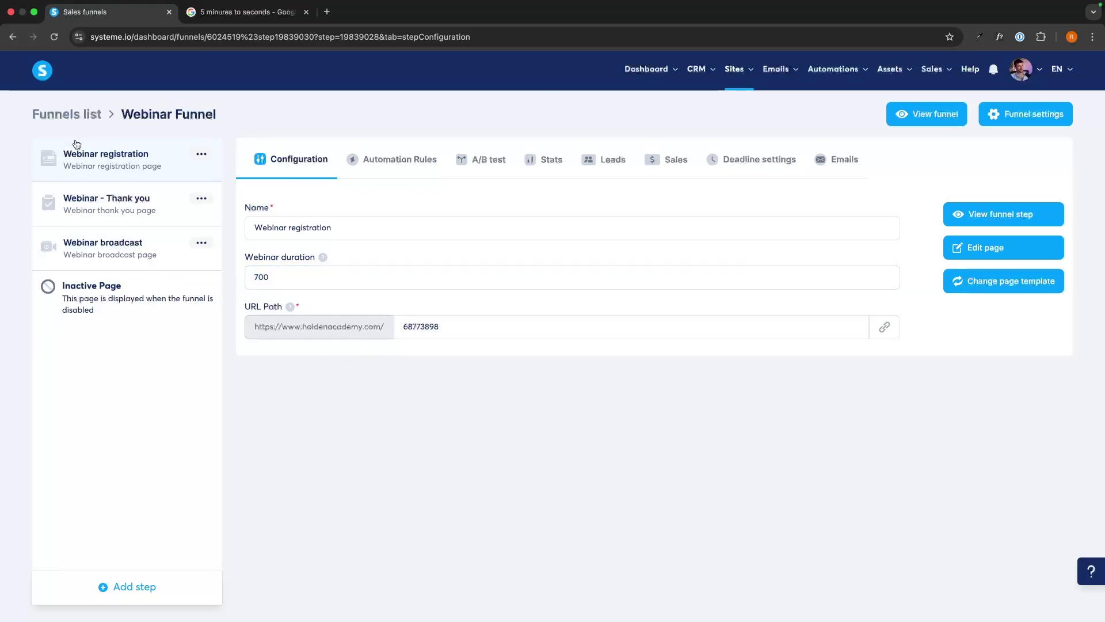
{"action": "left_click", "coordinate": [84, 198]}
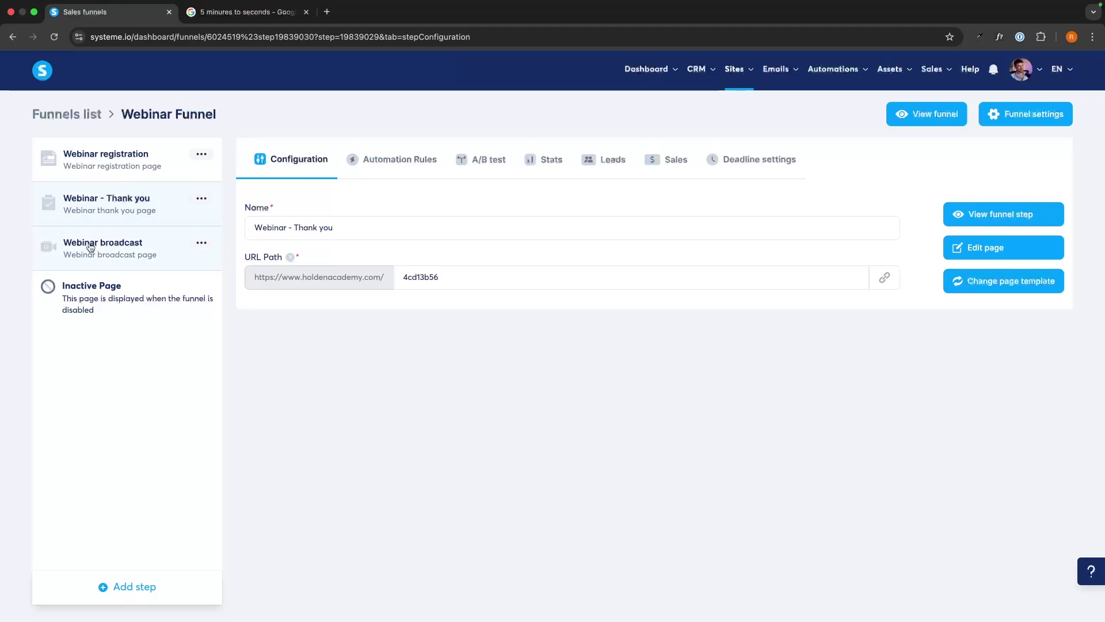
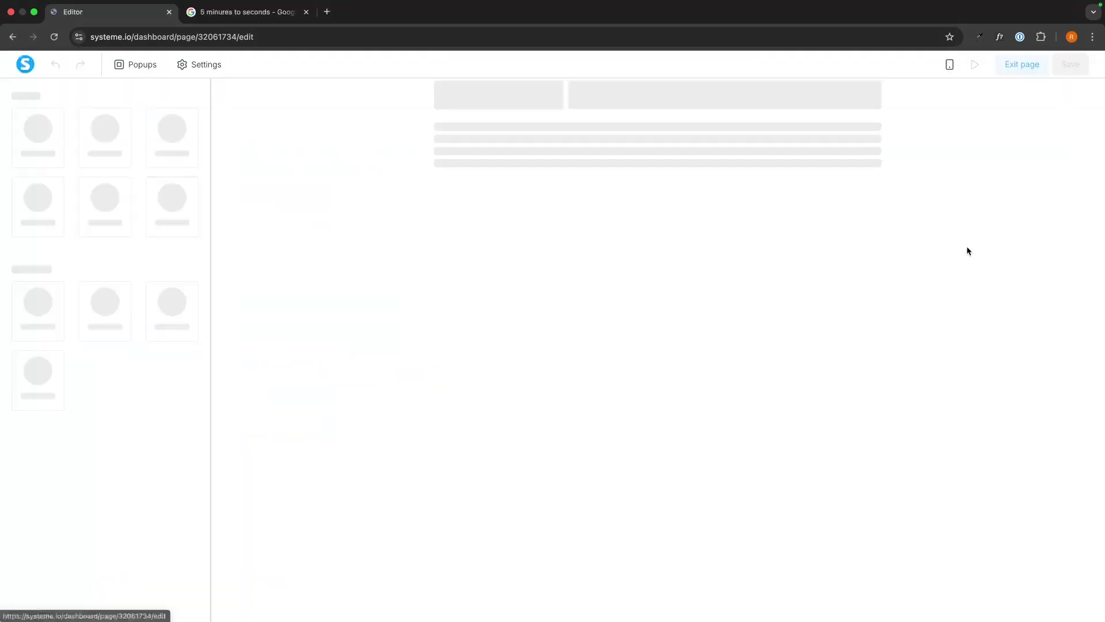
Replace the checkout page's fitness photo with the FunnelCourseMockup-4.png course mockup image
{"action": "left_click", "coordinate": [525, 287]}
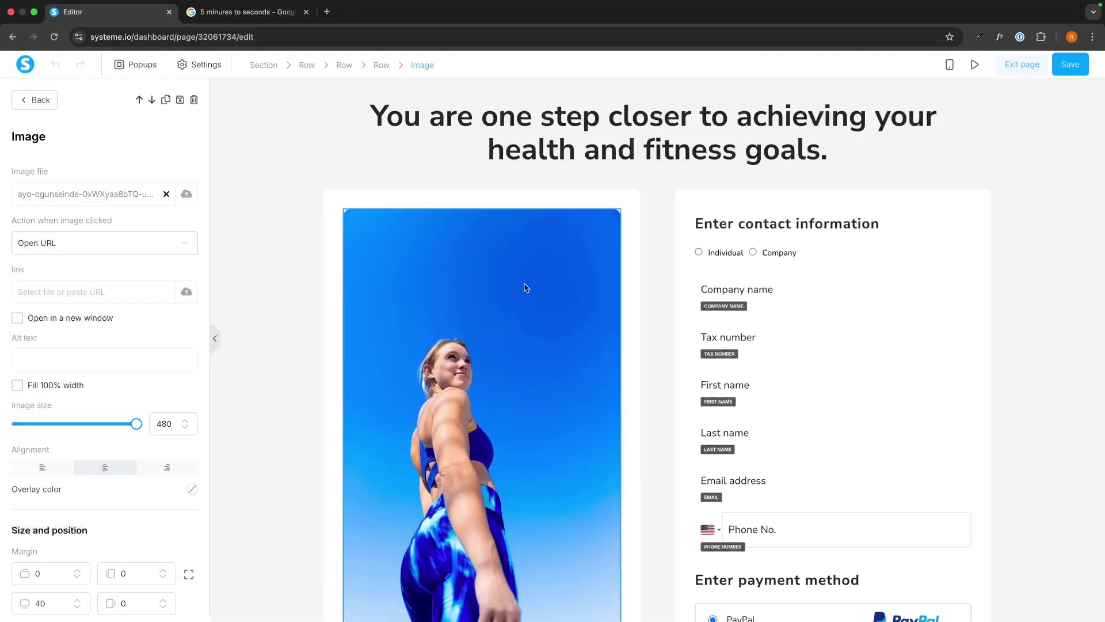
{"action": "left_click", "coordinate": [186, 194]}
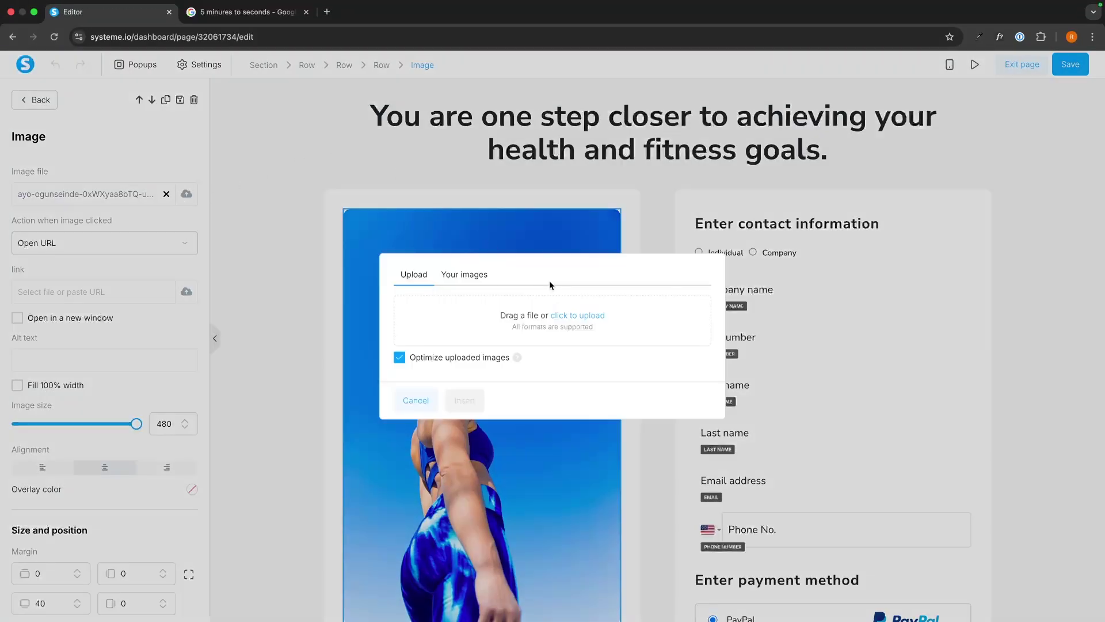
{"action": "left_click", "coordinate": [479, 278]}
{"action": "scroll", "coordinate": [510, 316], "scroll_direction": "down", "scroll_amount": 20}
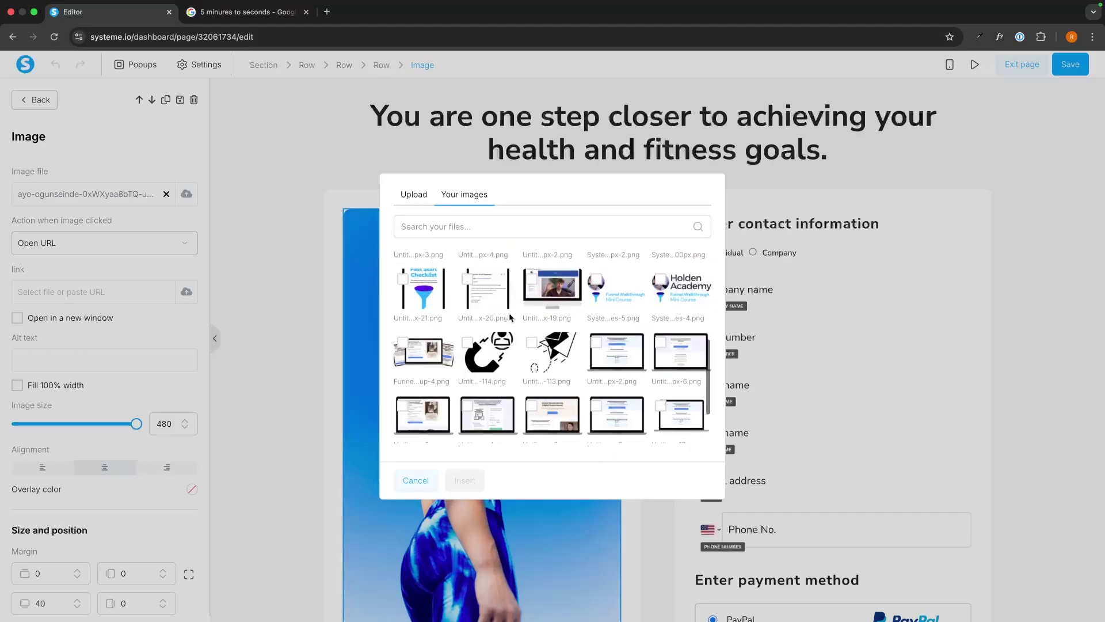
{"action": "left_click", "coordinate": [409, 266]}
{"action": "left_click", "coordinate": [469, 483]}
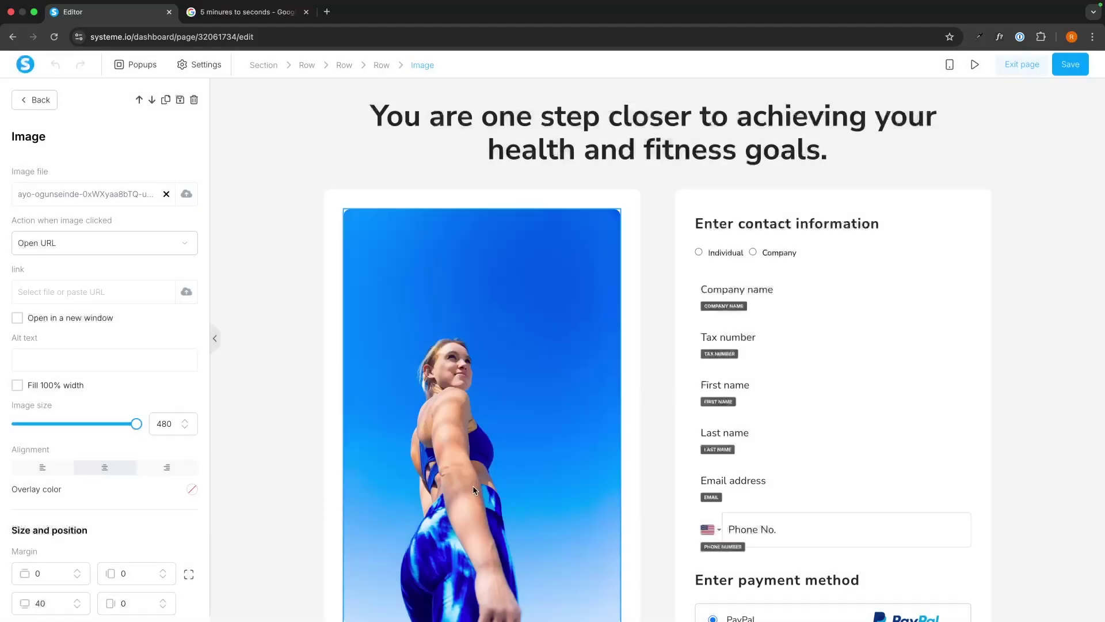
Change the headline's ending from 'health and fitness goals.' to 'financial freedom goals.'
{"action": "left_click", "coordinate": [823, 149]}
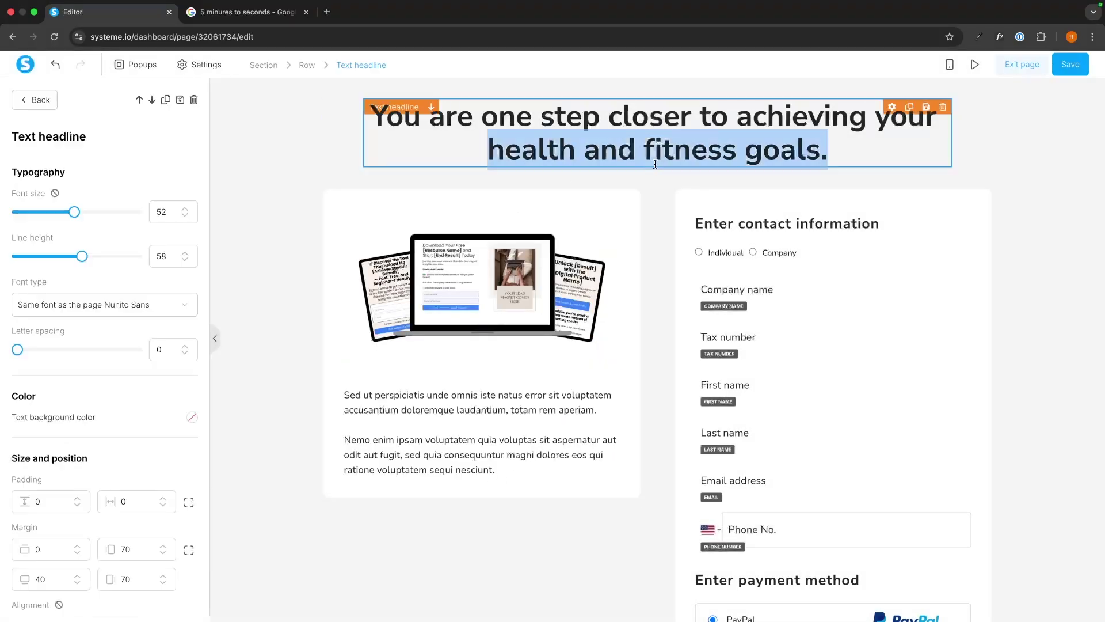
{"action": "left_click_drag", "start_coordinate": [824, 149], "coordinate": [489, 150]}
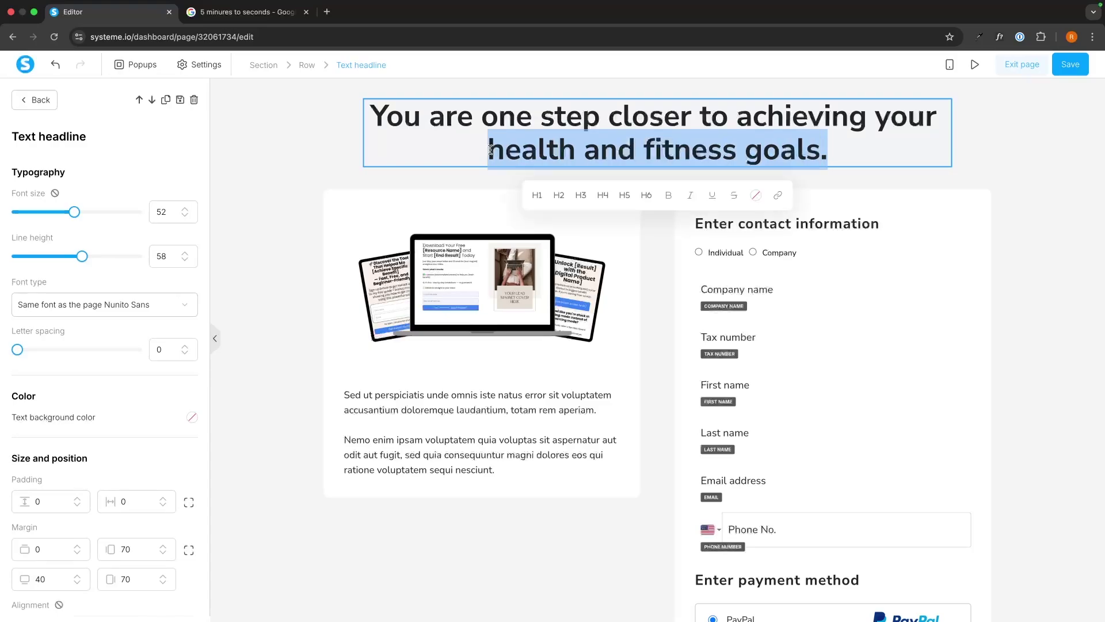
{"action": "type", "text": "fin"}
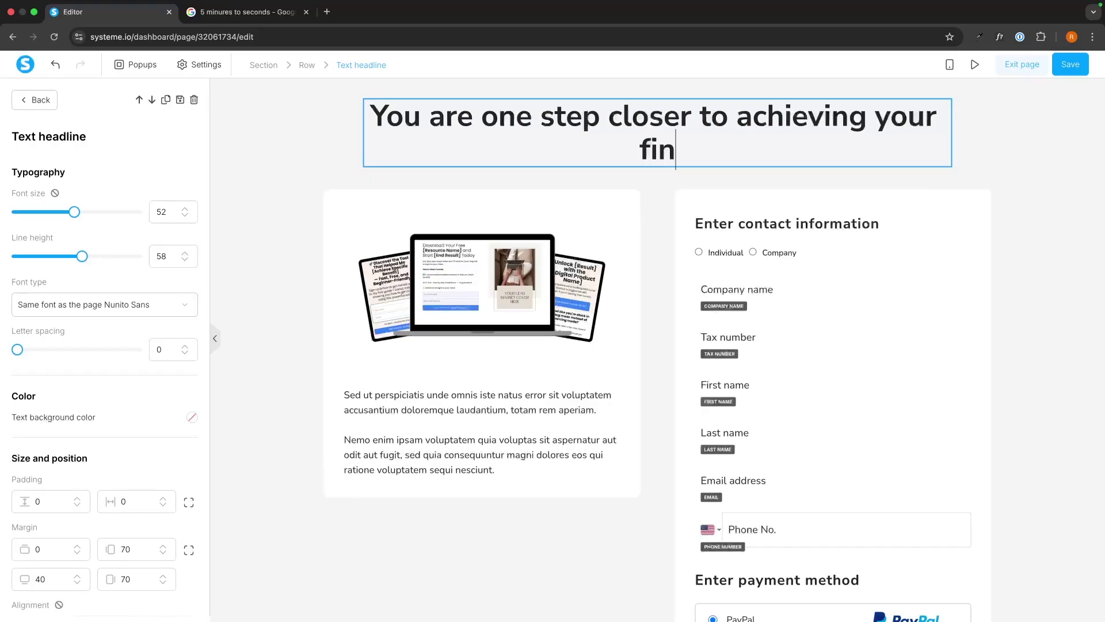
{"action": "type", "text": "ancial f"}
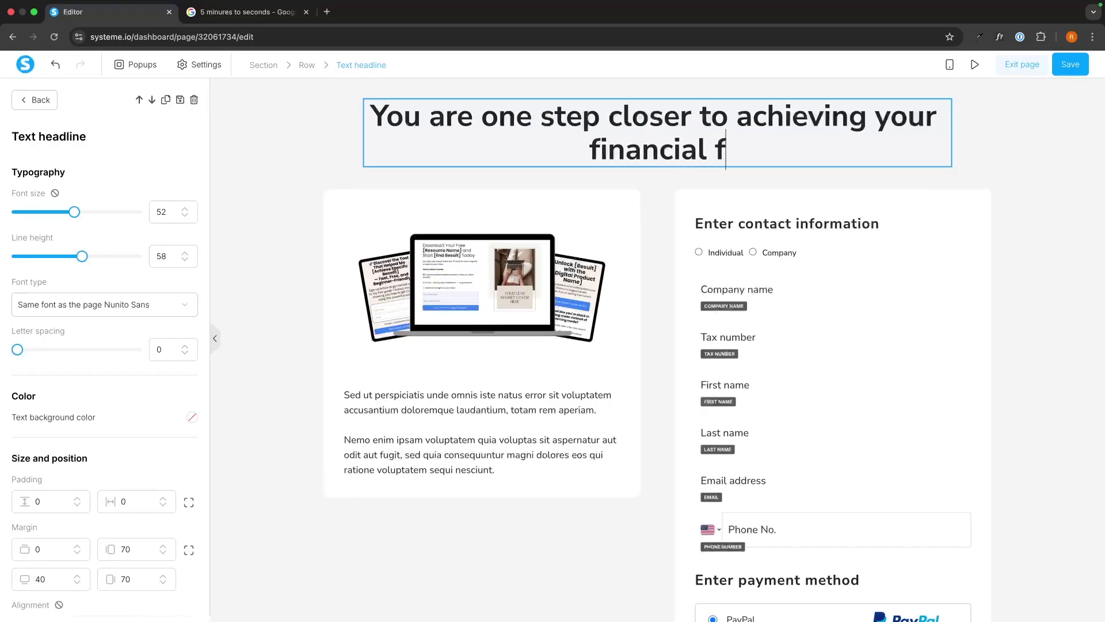
{"action": "type", "text": "reedom goals."}
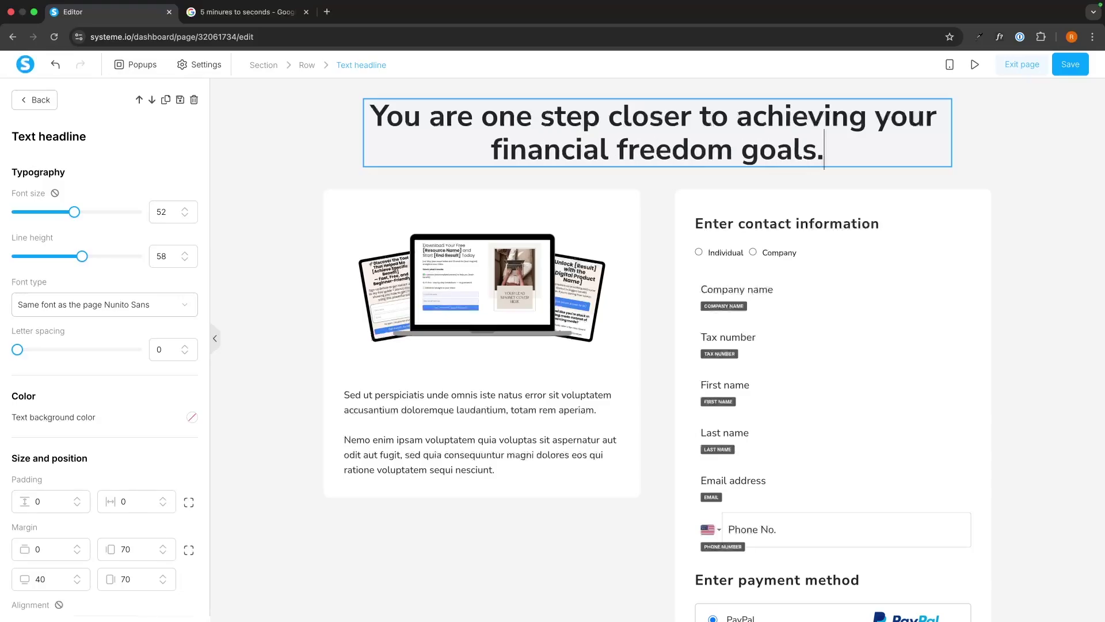
{"action": "left_click", "coordinate": [967, 169]}
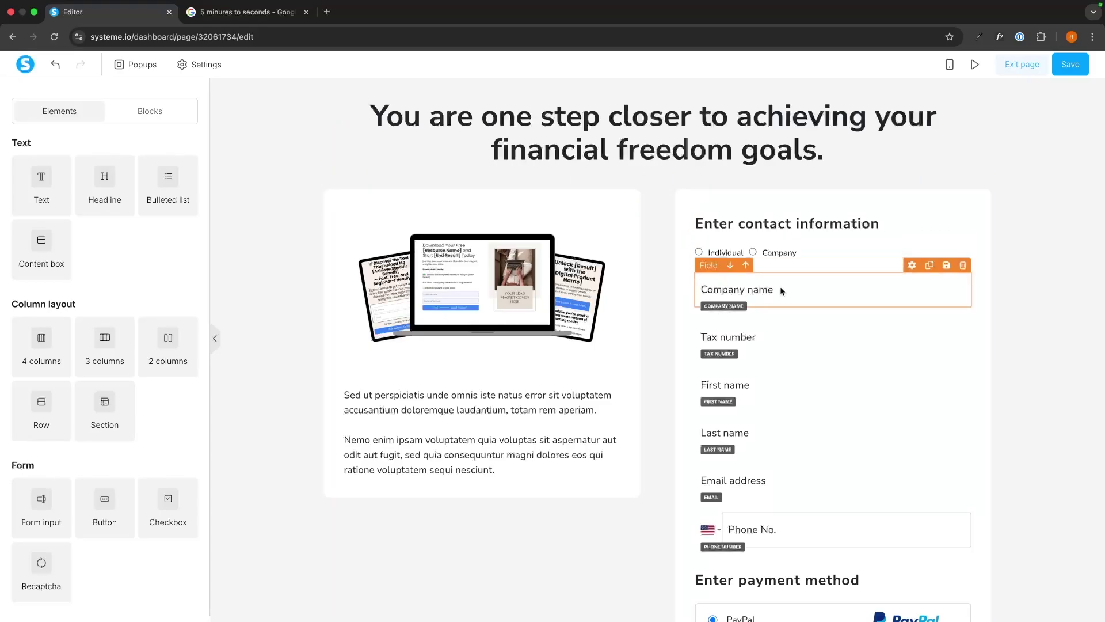
Delete the Company name, Customer type, Tax number and Phone No. fields, keeping Last name
{"action": "left_click", "coordinate": [963, 265]}
{"action": "left_click", "coordinate": [648, 110]}
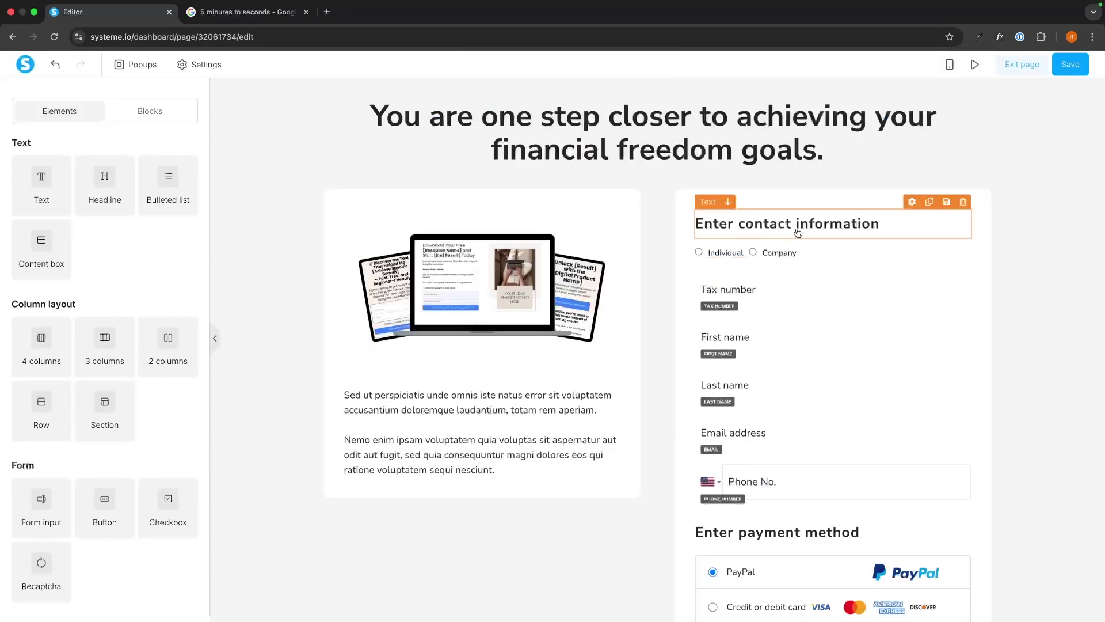
{"action": "left_click", "coordinate": [963, 238]}
{"action": "left_click", "coordinate": [648, 109]}
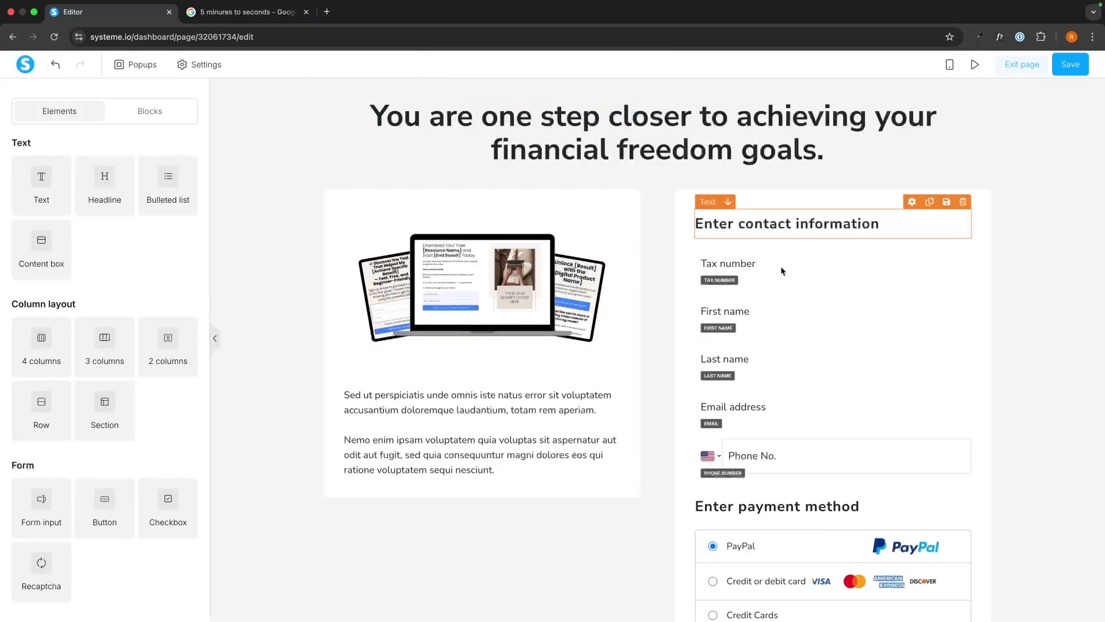
{"action": "left_click", "coordinate": [962, 240]}
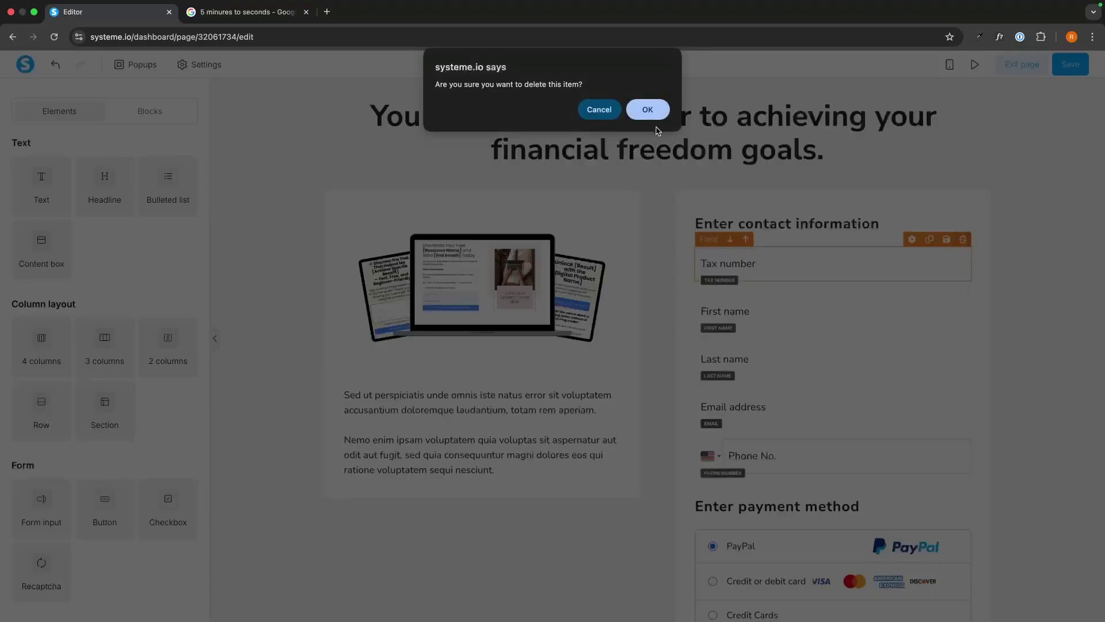
{"action": "left_click", "coordinate": [647, 110]}
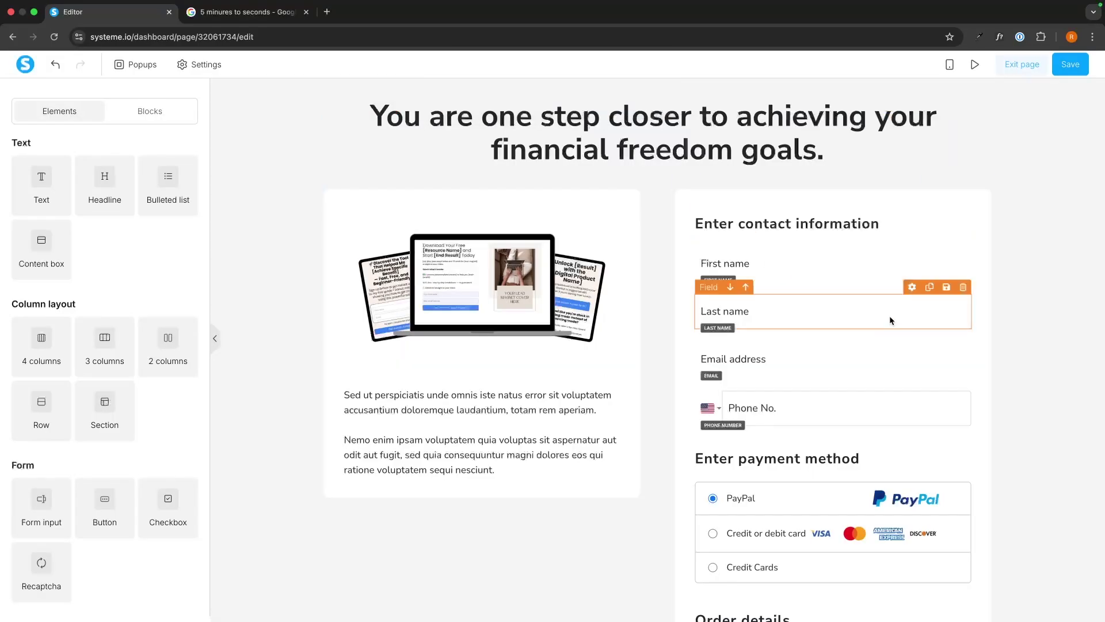
{"action": "left_click", "coordinate": [963, 288]}
{"action": "left_click", "coordinate": [598, 109]}
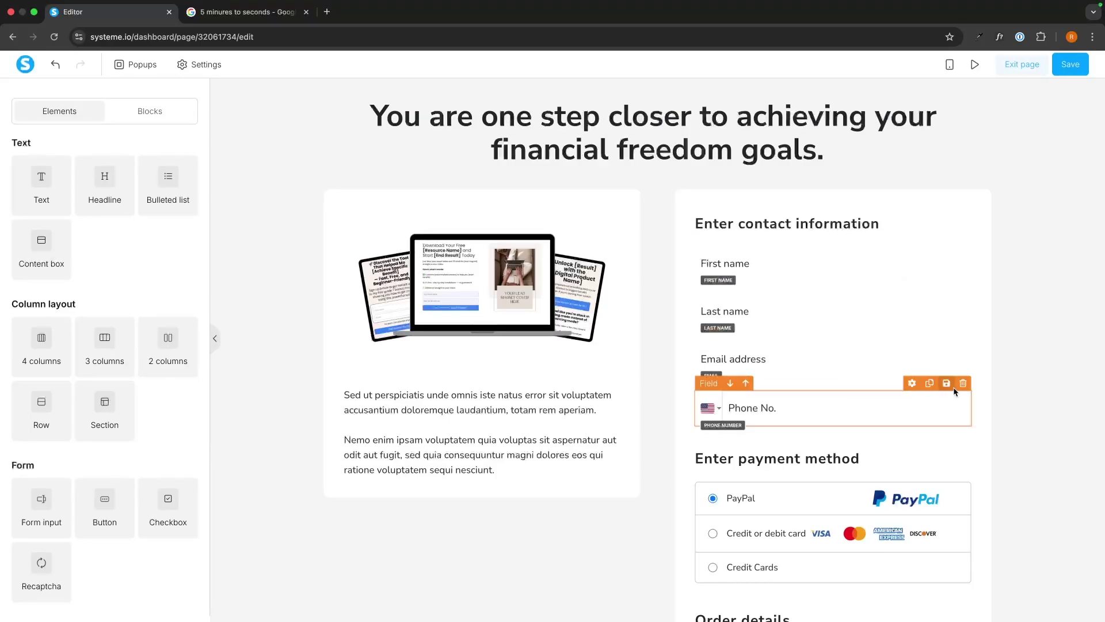
{"action": "left_click", "coordinate": [963, 383]}
{"action": "left_click", "coordinate": [656, 117]}
Check the BUY NOW button's settings, then select the page section
{"action": "scroll", "coordinate": [1003, 334], "scroll_direction": "down", "scroll_amount": 3}
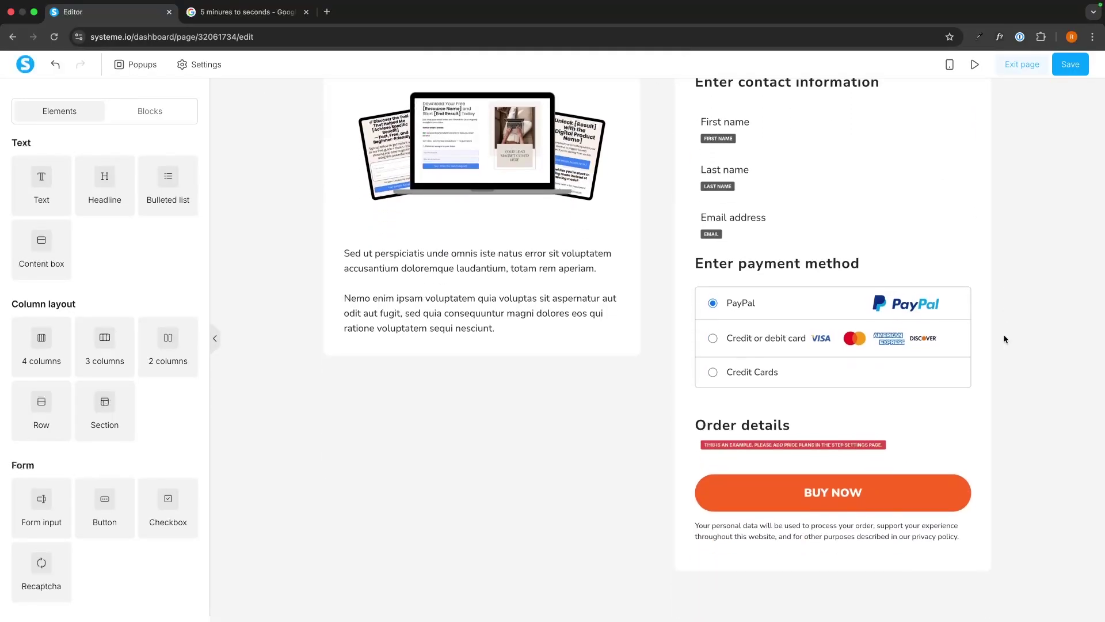
{"action": "left_click", "coordinate": [850, 493]}
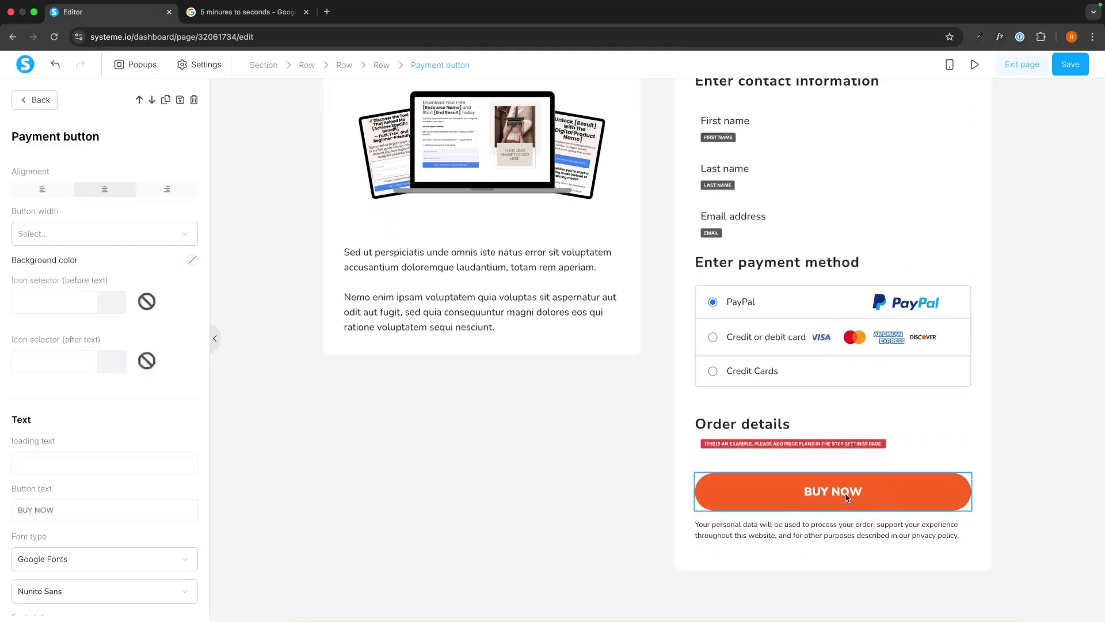
{"action": "scroll", "coordinate": [110, 418], "scroll_direction": "down", "scroll_amount": 6}
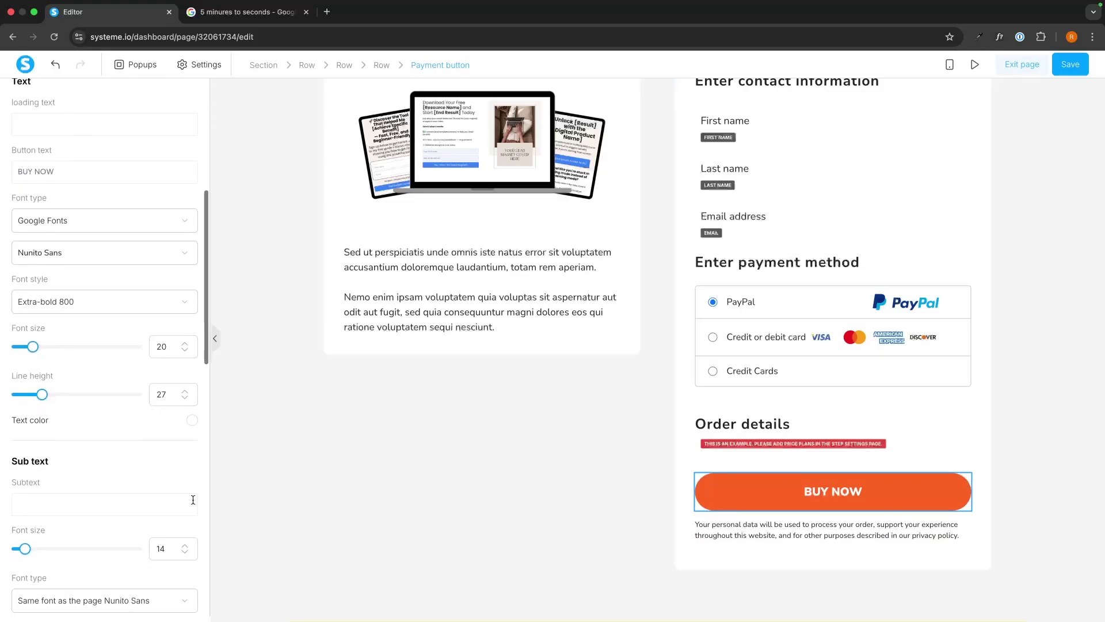
{"action": "left_click", "coordinate": [500, 347]}
{"action": "scroll", "coordinate": [520, 326], "scroll_direction": "up", "scroll_amount": 3}
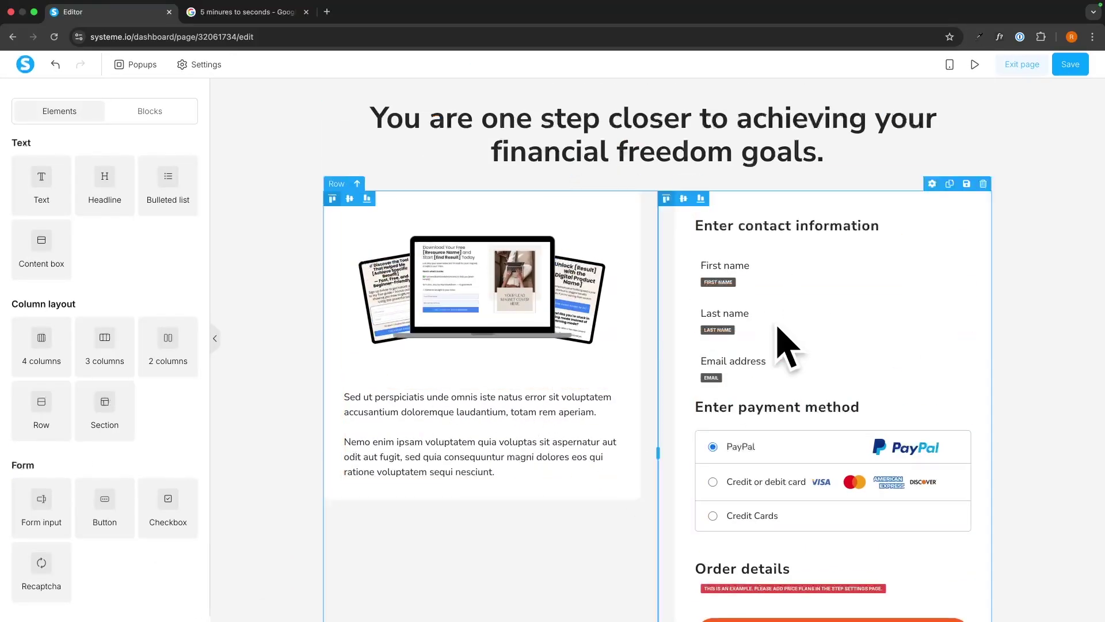
{"action": "left_click", "coordinate": [1011, 201]}
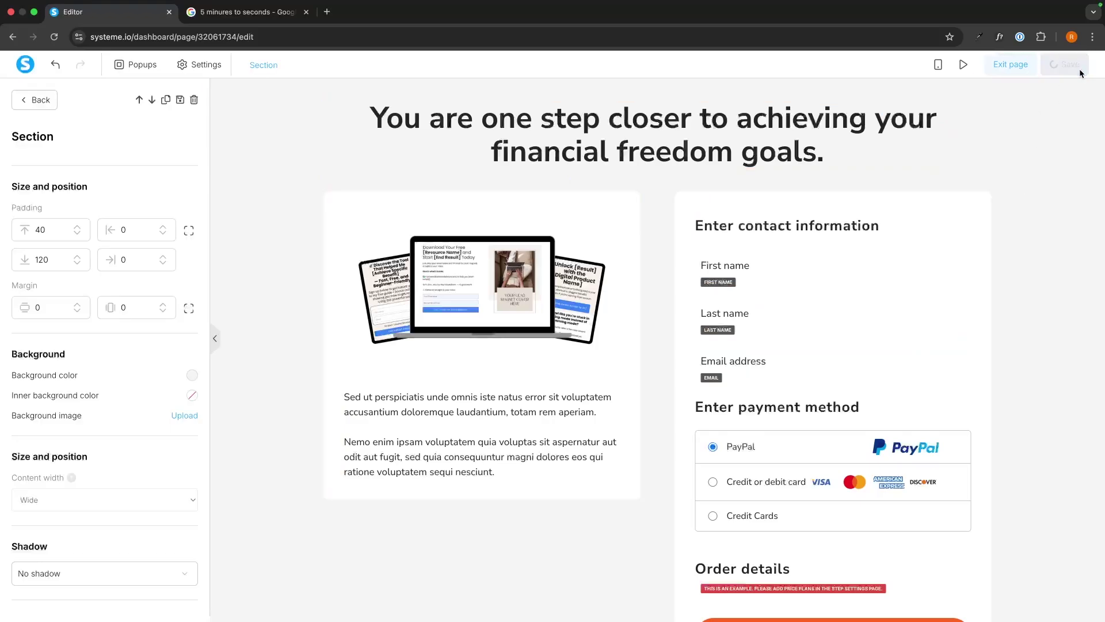
Save the checkout page and return to the Check out page step settings
{"action": "left_click", "coordinate": [1026, 68]}
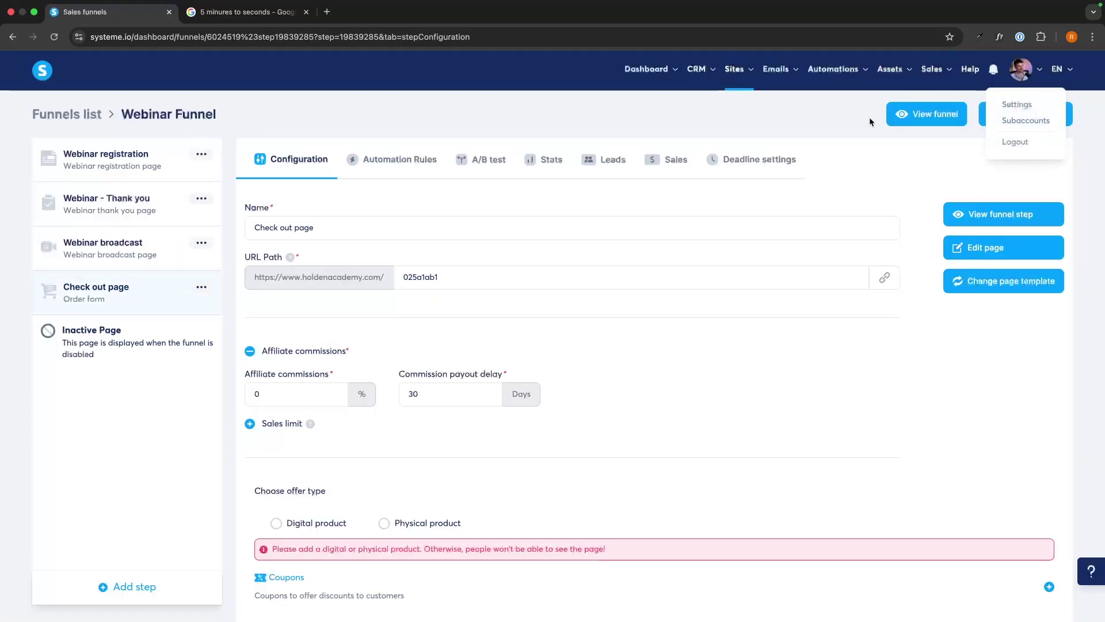
{"action": "scroll", "coordinate": [627, 348], "scroll_direction": "down", "scroll_amount": 1}
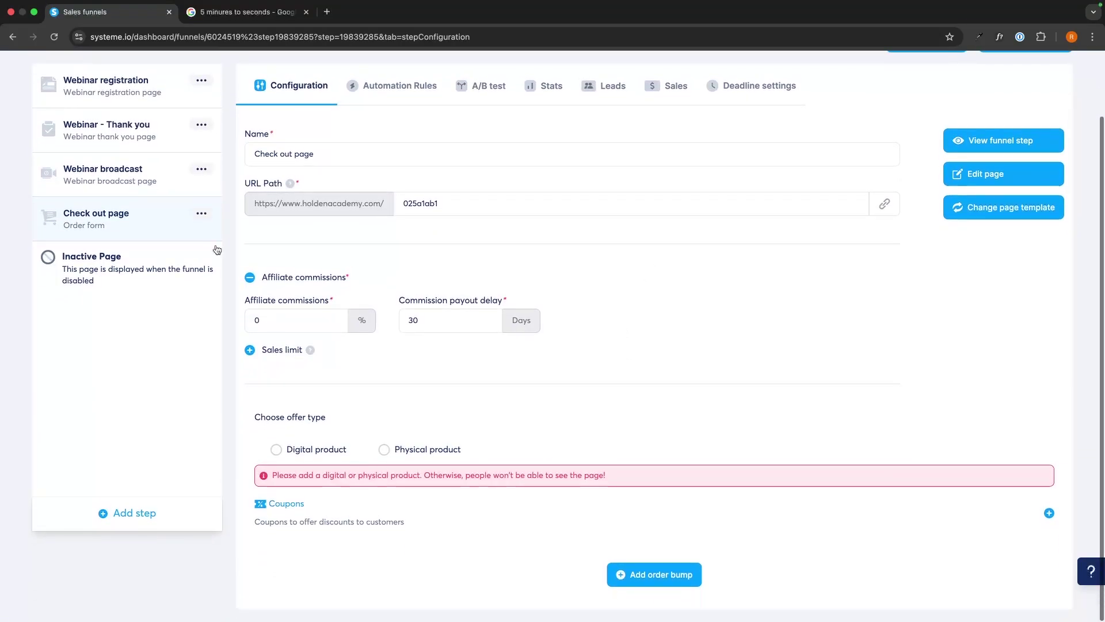
{"action": "left_click_drag", "start_coordinate": [256, 425], "coordinate": [343, 421]}
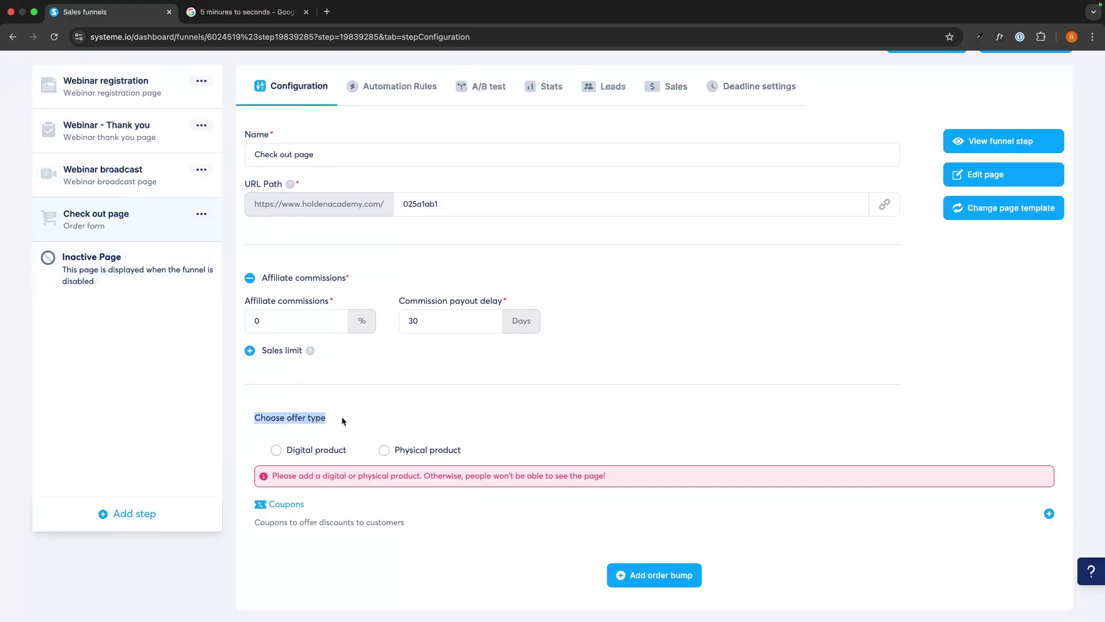
{"action": "left_click", "coordinate": [346, 420]}
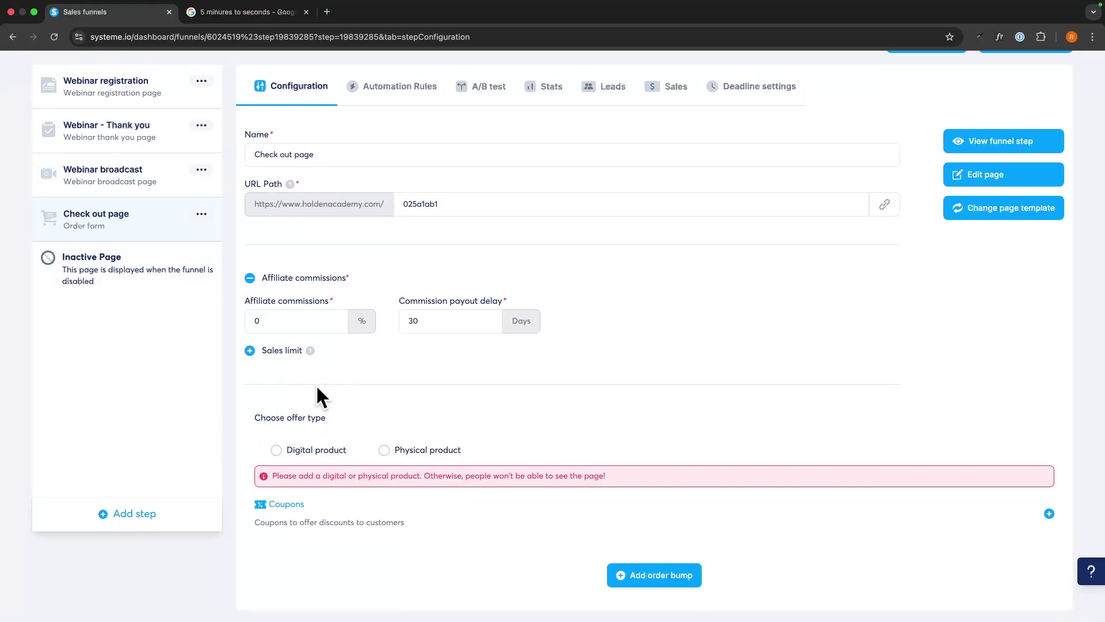
Choose Digital product as the offer type and start a new digital product
{"action": "left_click", "coordinate": [296, 450]}
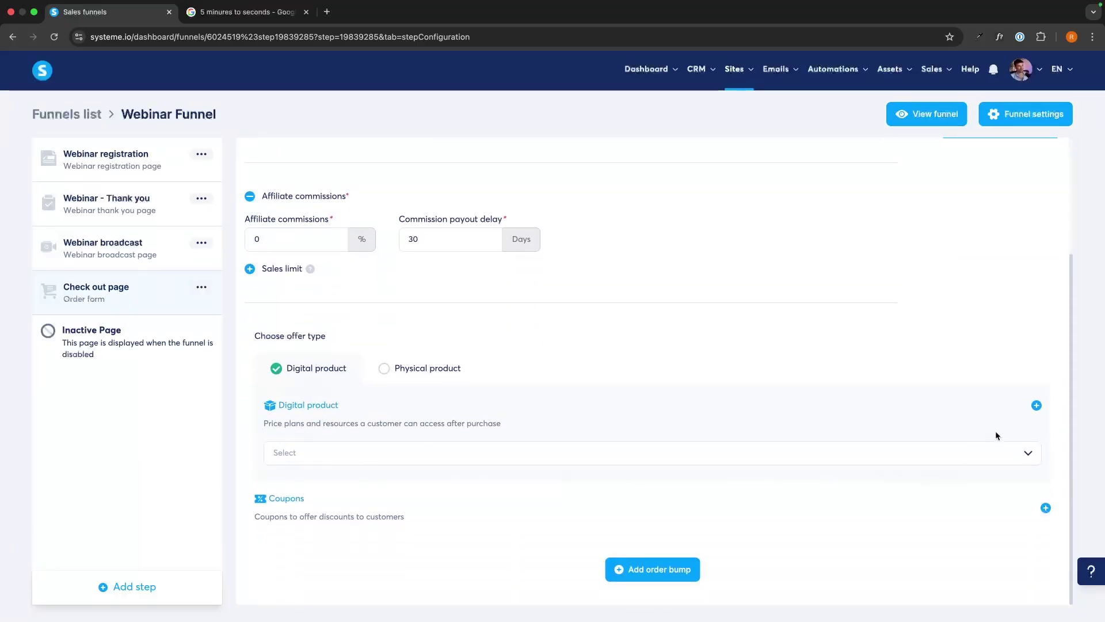
{"action": "left_click", "coordinate": [1037, 407]}
{"action": "scroll", "coordinate": [535, 348], "scroll_direction": "down", "scroll_amount": 3}
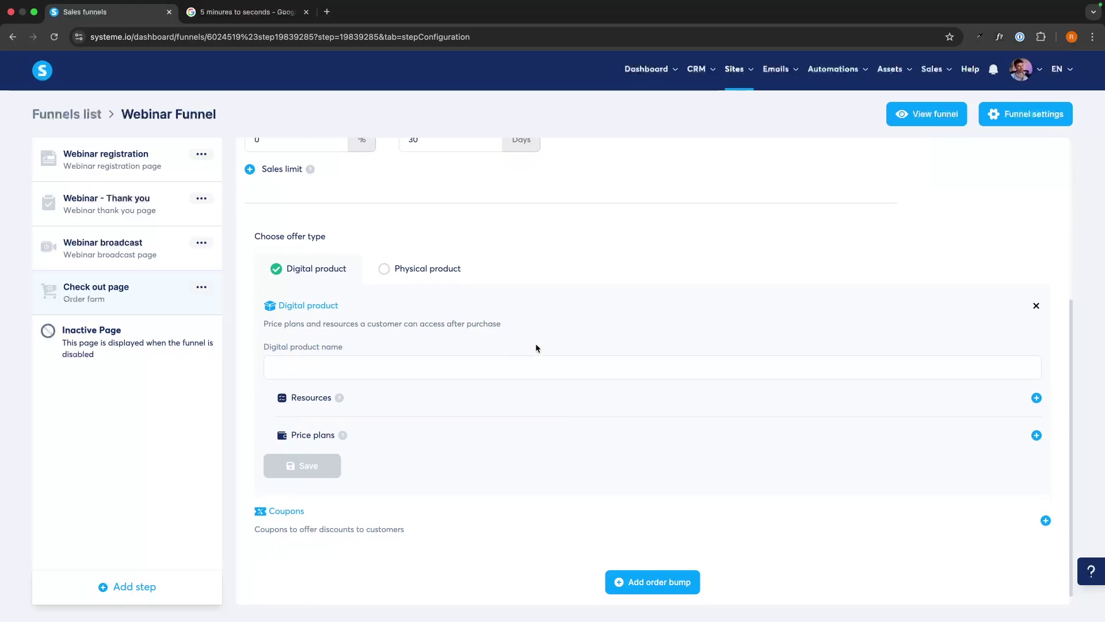
Name the product Affiliate Secrets Course and grant full access to the Systeme.io Launch Series course
{"action": "left_click", "coordinate": [302, 355]}
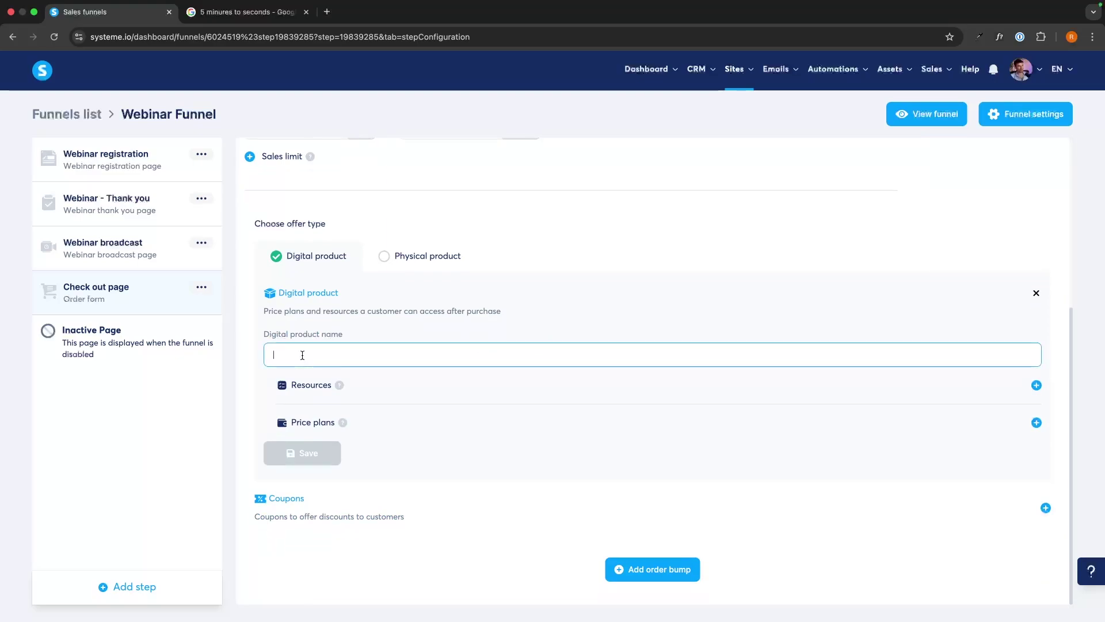
{"action": "type", "text": "Affiliate Secret"}
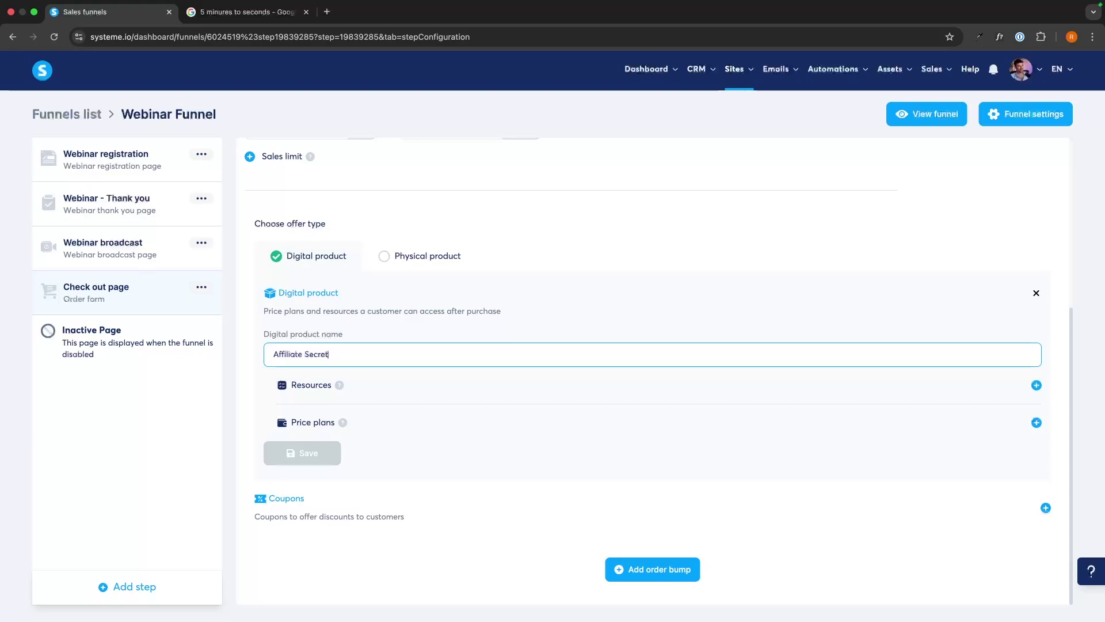
{"action": "type", "text": "s Course"}
{"action": "left_click", "coordinate": [629, 396]}
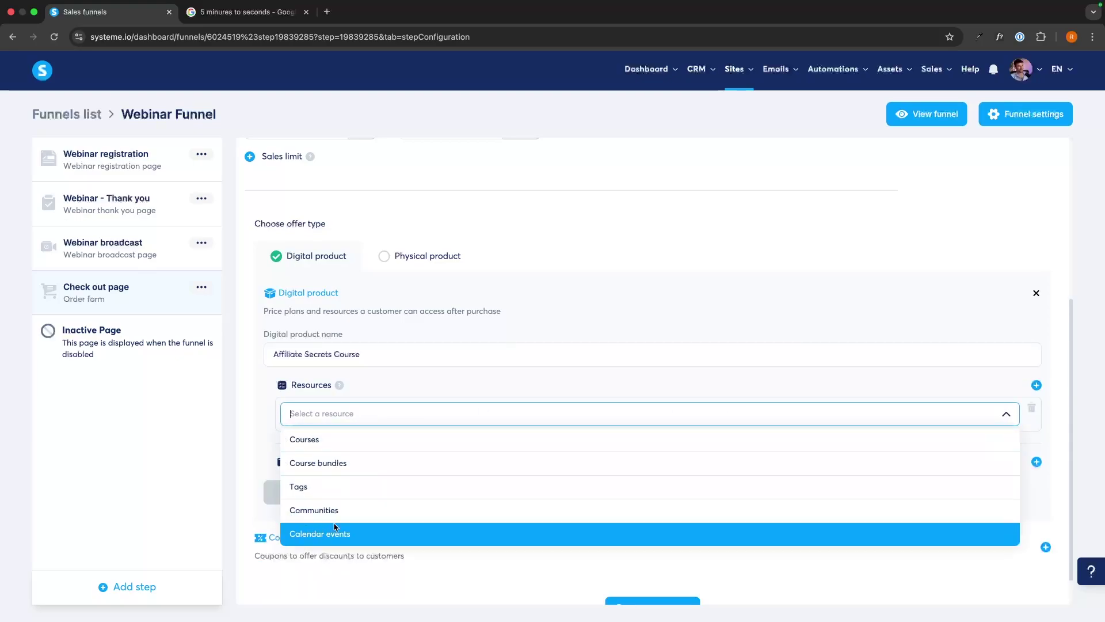
{"action": "left_click", "coordinate": [336, 439]}
{"action": "left_click", "coordinate": [363, 442]}
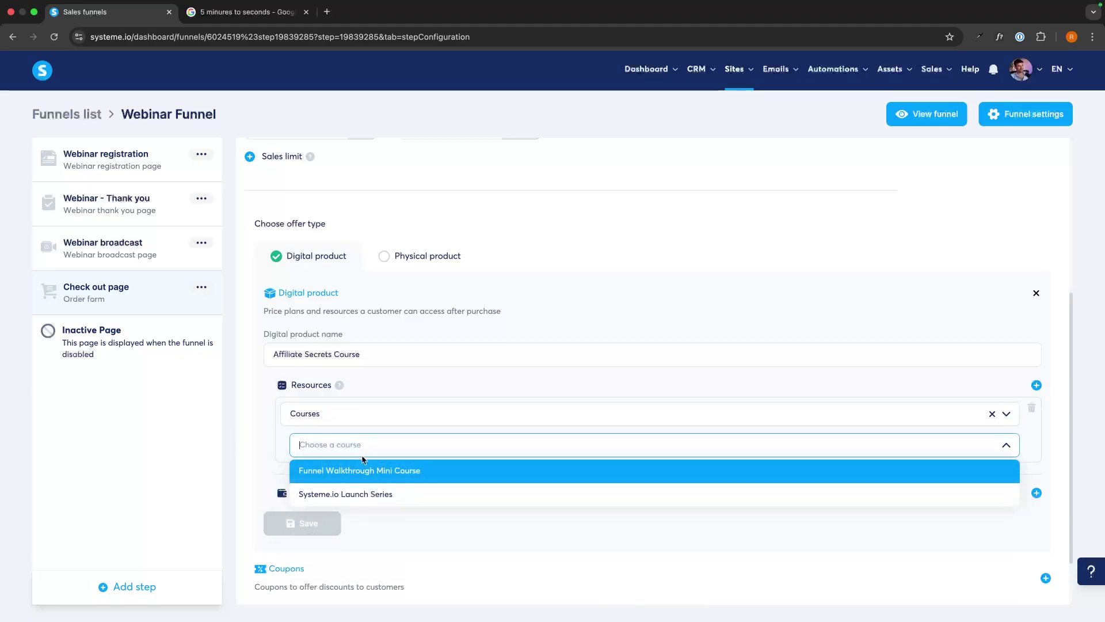
{"action": "left_click", "coordinate": [357, 491]}
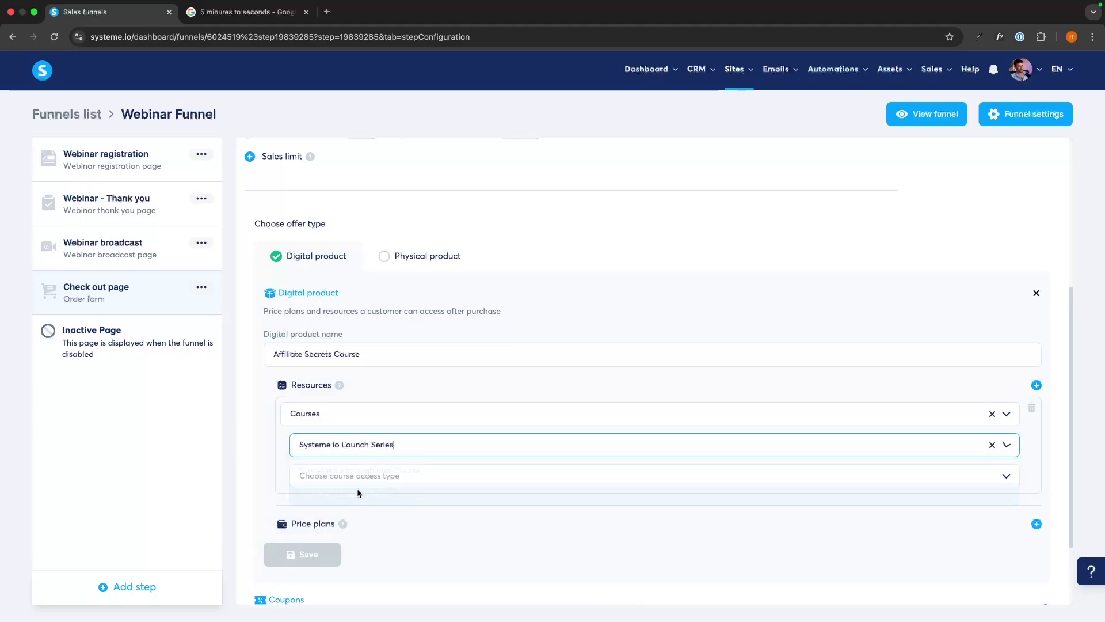
{"action": "left_click", "coordinate": [415, 483]}
{"action": "left_click", "coordinate": [400, 502]}
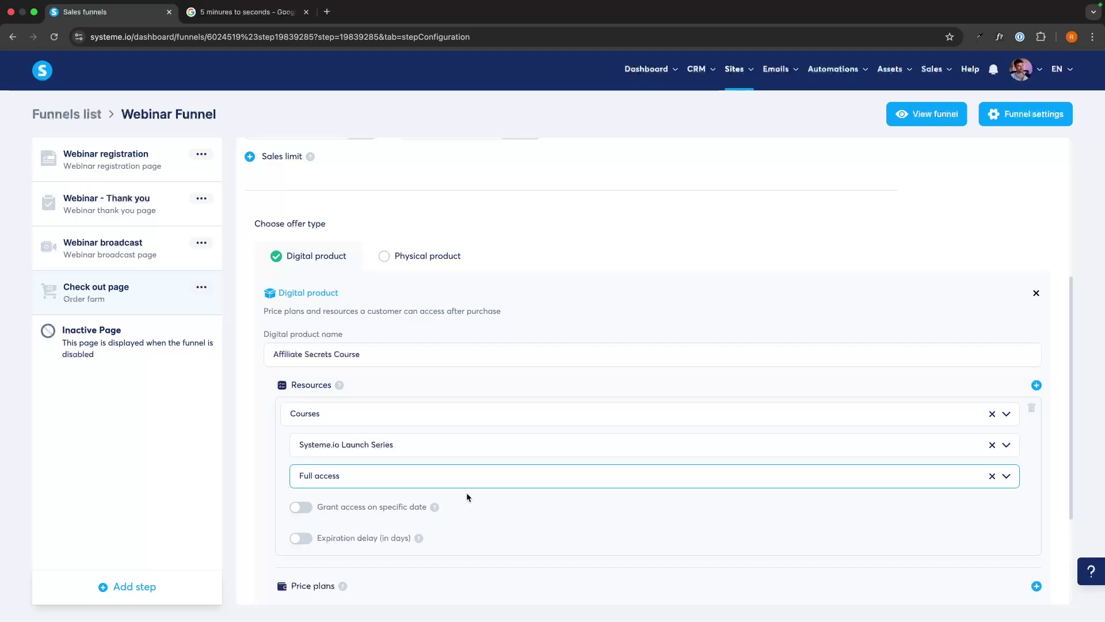
{"action": "scroll", "coordinate": [466, 492], "scroll_direction": "down", "scroll_amount": 2}
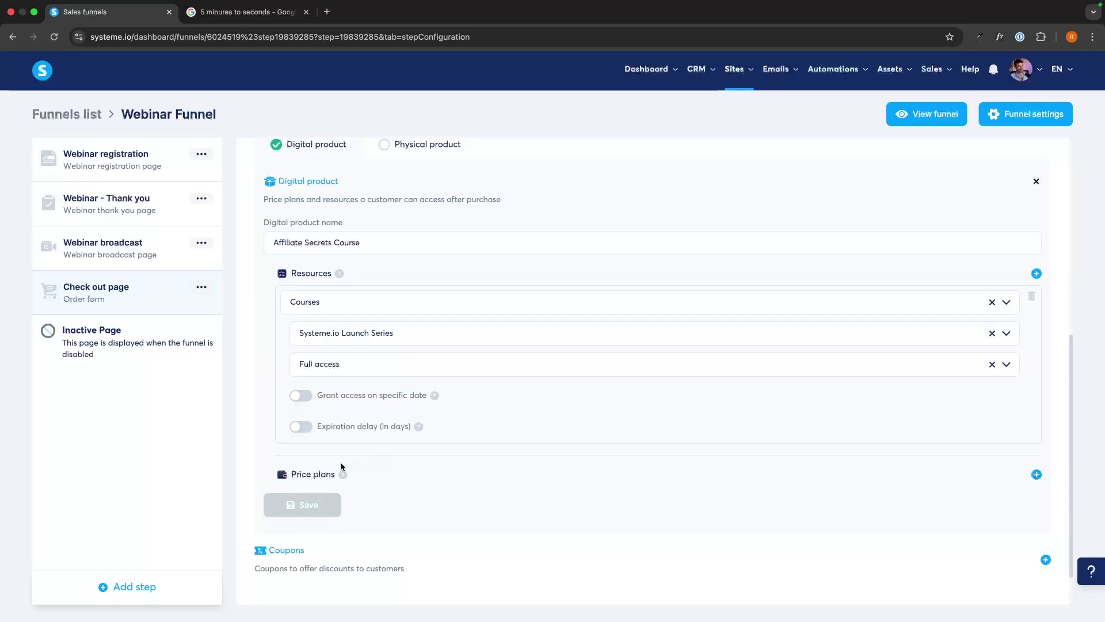
{"action": "left_click_drag", "start_coordinate": [290, 474], "coordinate": [336, 475]}
{"action": "left_click", "coordinate": [389, 469]}
Create a new price plan named Affiliate Secrets Full Access for the order form and dashboard
{"action": "left_click", "coordinate": [1036, 474]}
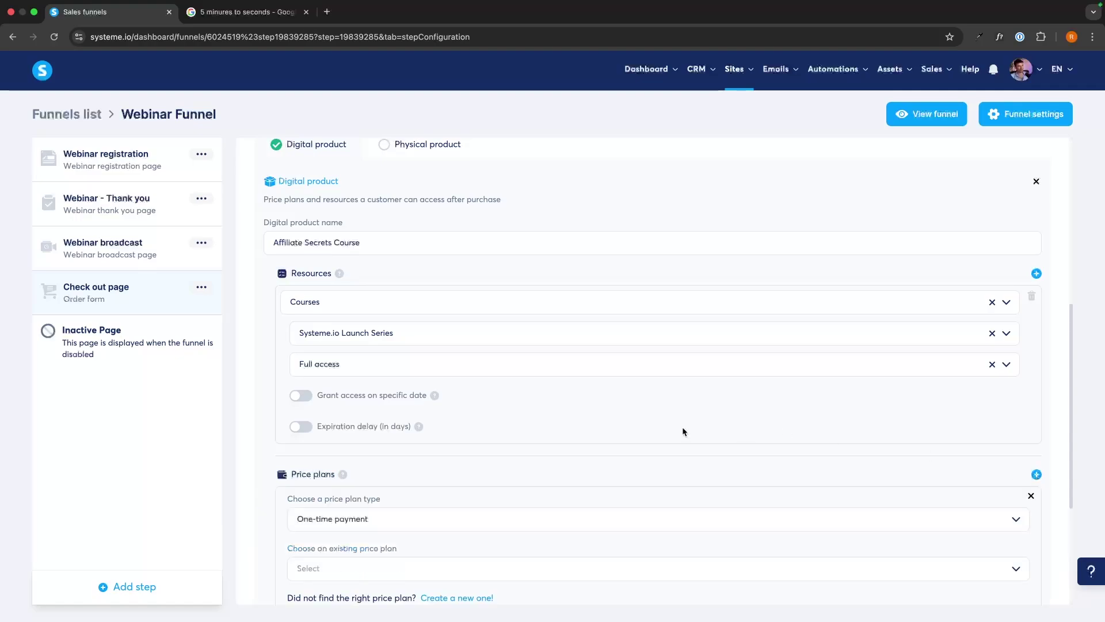
{"action": "scroll", "coordinate": [683, 429], "scroll_direction": "down", "scroll_amount": 2}
{"action": "left_click", "coordinate": [454, 495]}
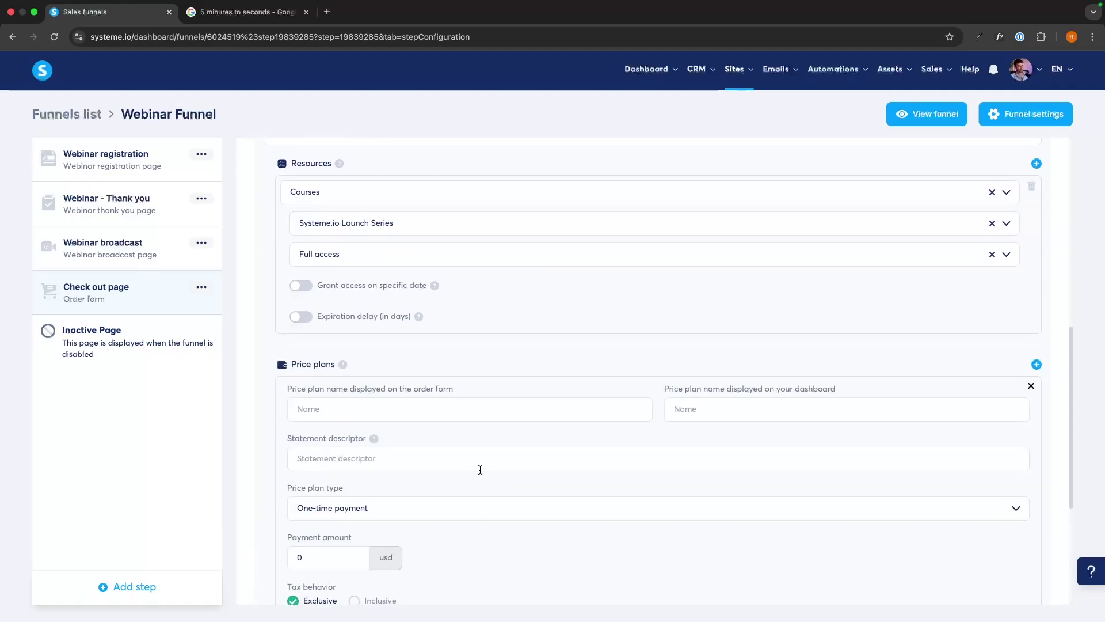
{"action": "scroll", "coordinate": [478, 471], "scroll_direction": "down", "scroll_amount": 2}
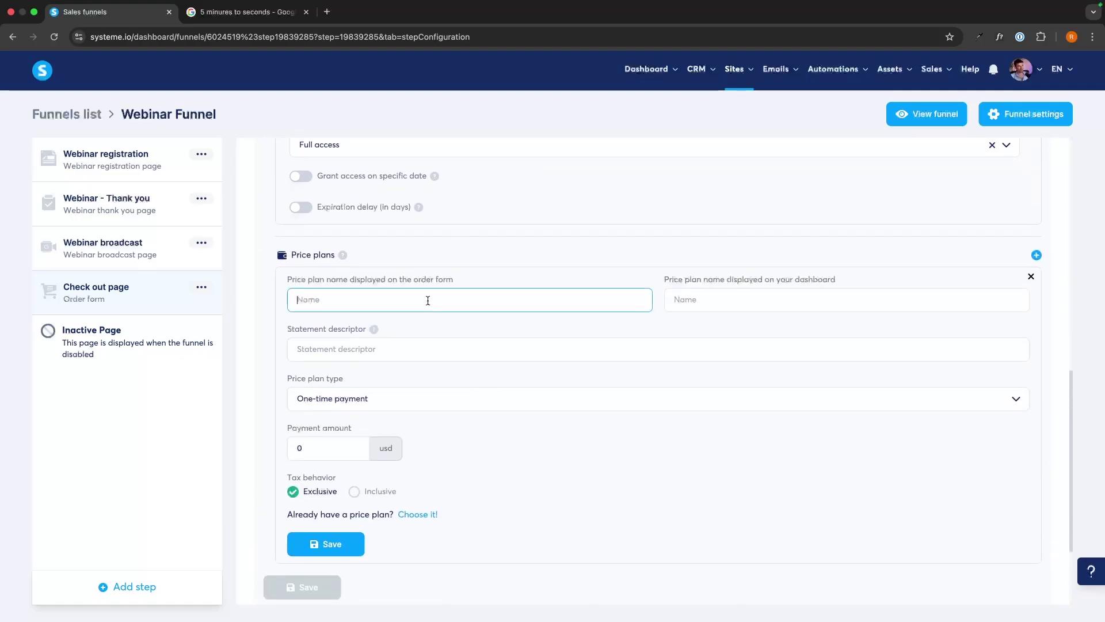
{"action": "type", "text": "Affiliate Secrets Full Access"}
{"action": "left_click", "coordinate": [703, 294]}
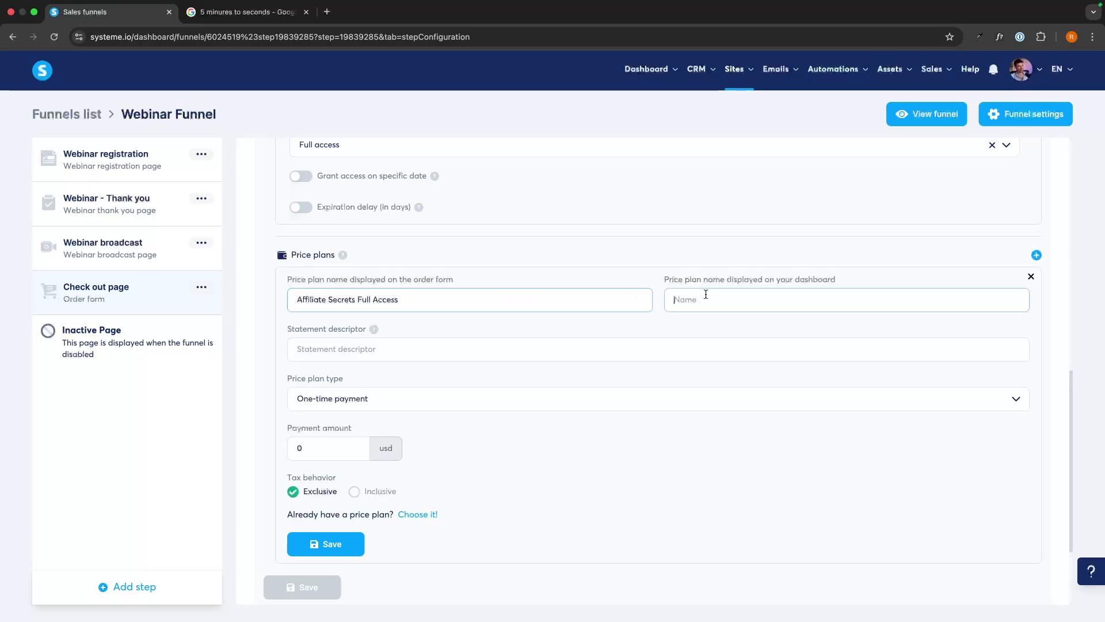
{"action": "left_click", "coordinate": [496, 294]}
{"action": "key", "text": "ctrl+a"}
{"action": "key", "text": "ctrl+c"}
{"action": "left_click", "coordinate": [741, 300]}
{"action": "key", "text": "ctrl+v"}
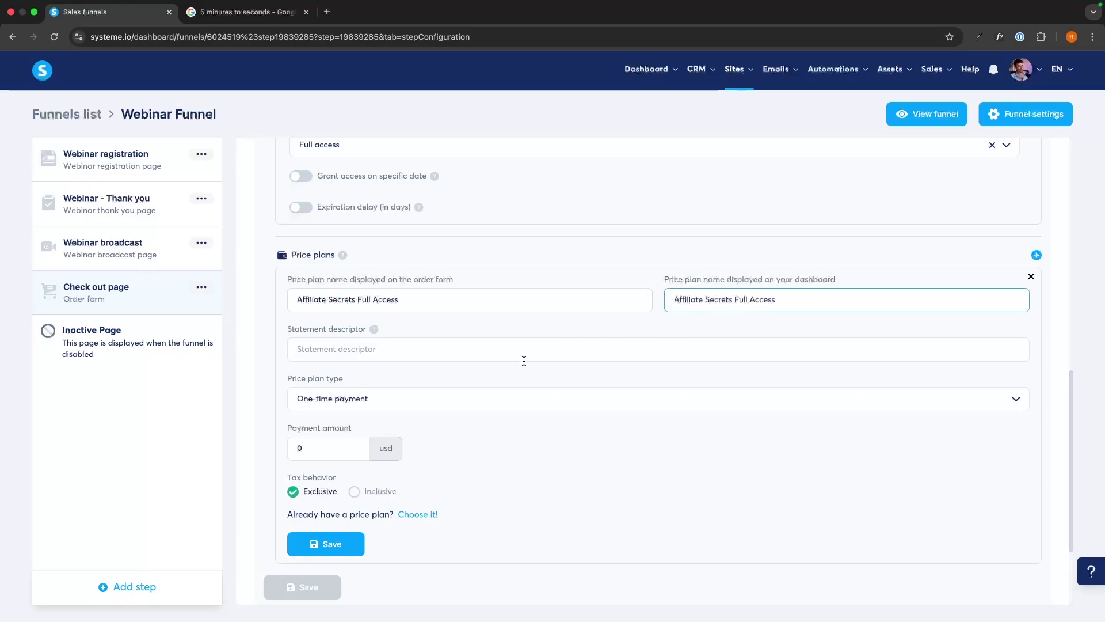
Fill in the statement descriptor and a 99 amount, then save the plan and product
{"action": "left_click", "coordinate": [513, 351]}
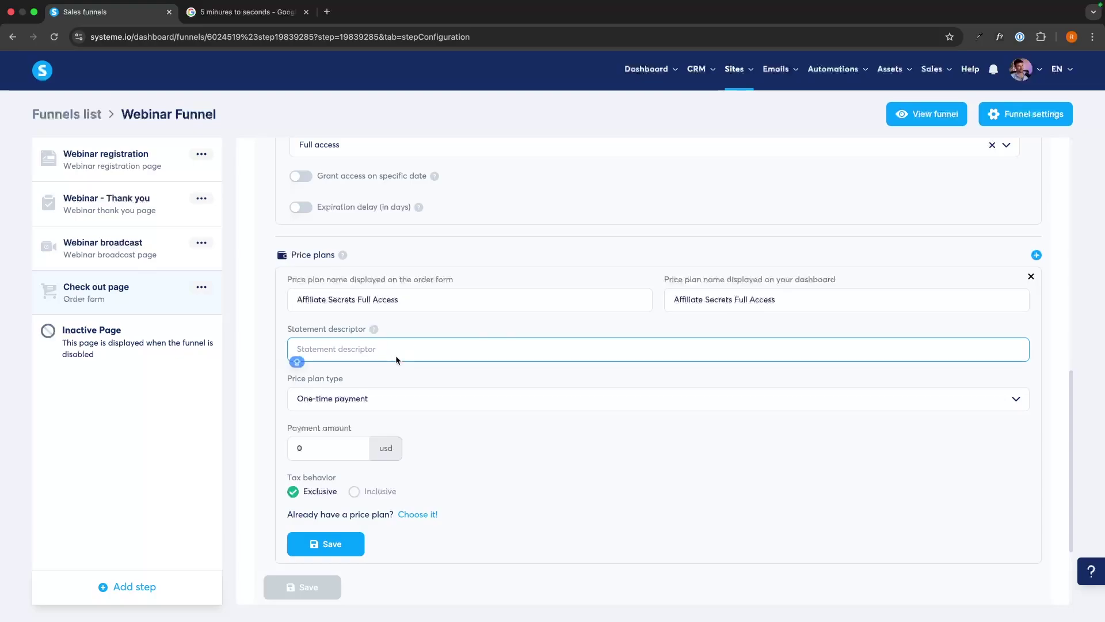
{"action": "type", "text": "Affiliate Secrets"}
{"action": "left_click", "coordinate": [331, 445]}
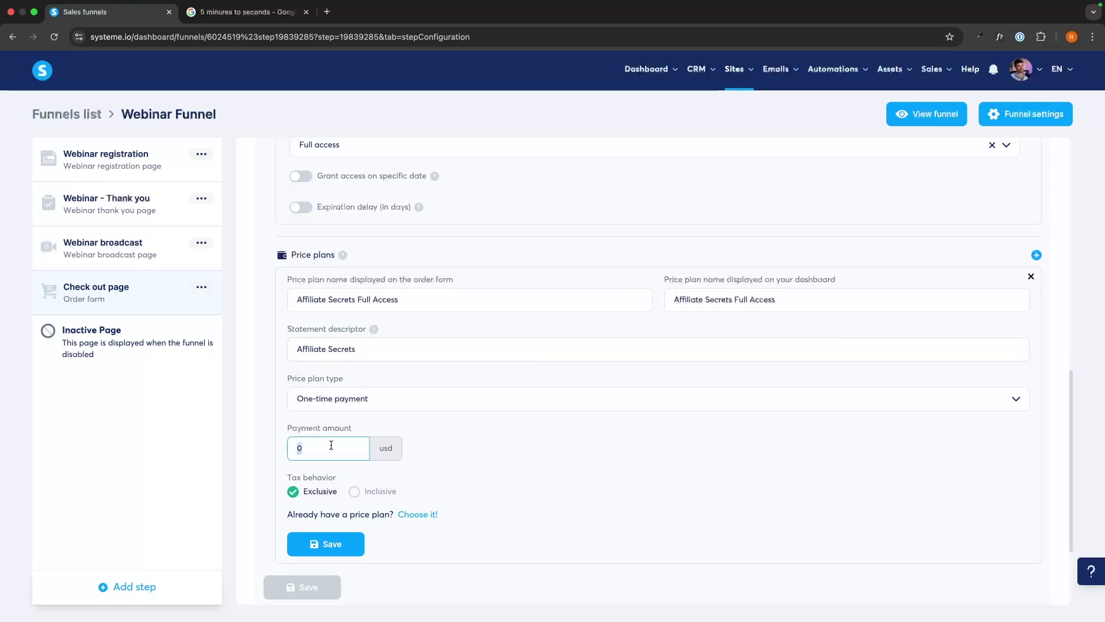
{"action": "type", "text": "999"}
{"action": "left_click", "coordinate": [326, 545]}
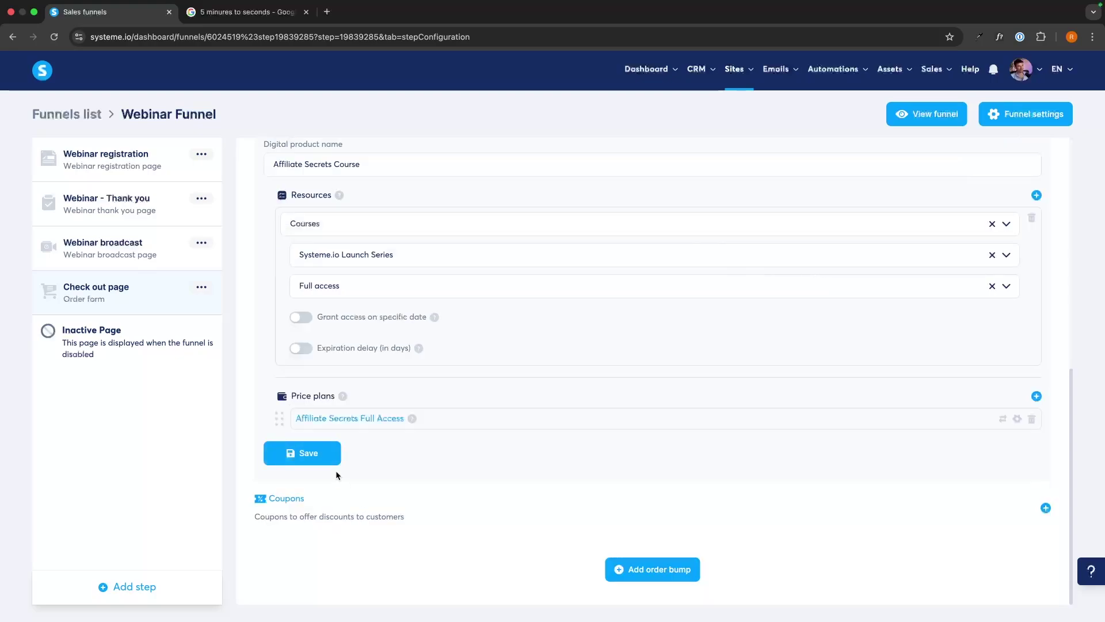
{"action": "left_click", "coordinate": [321, 451]}
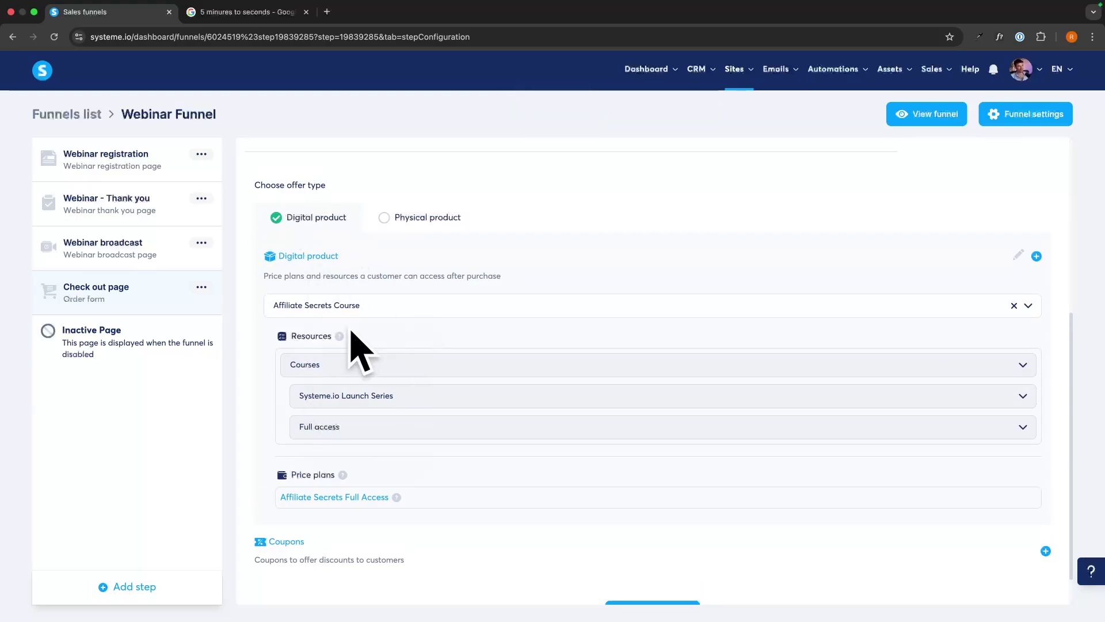
{"action": "scroll", "coordinate": [407, 425], "scroll_direction": "up", "scroll_amount": 2}
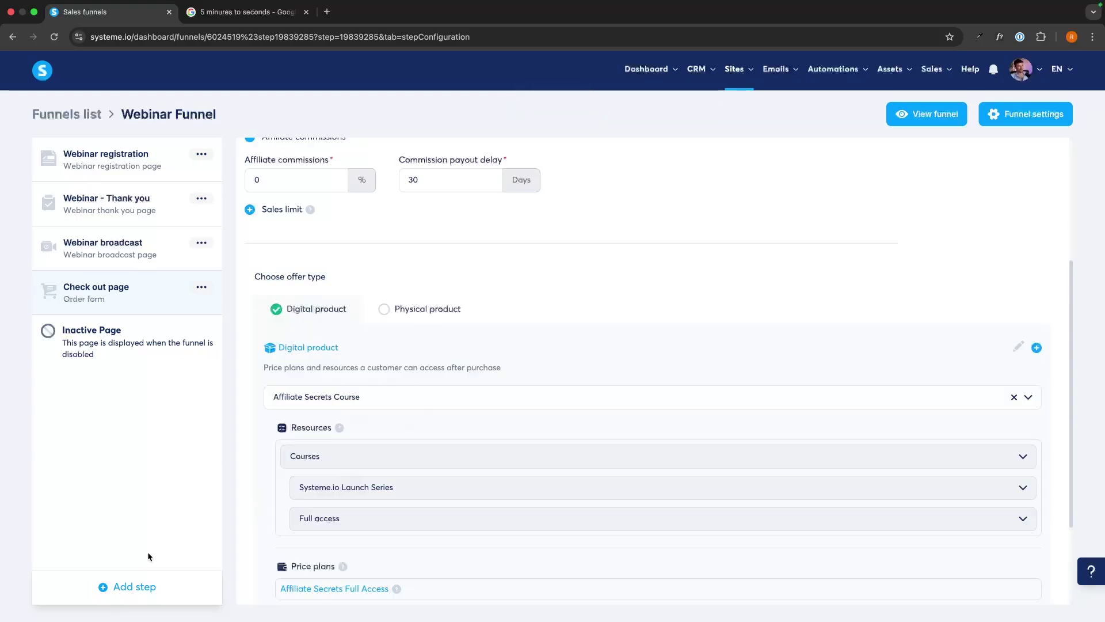
Add a Thank you page step to the funnel named 'Thank you'
{"action": "left_click", "coordinate": [128, 587]}
{"action": "left_click", "coordinate": [447, 352]}
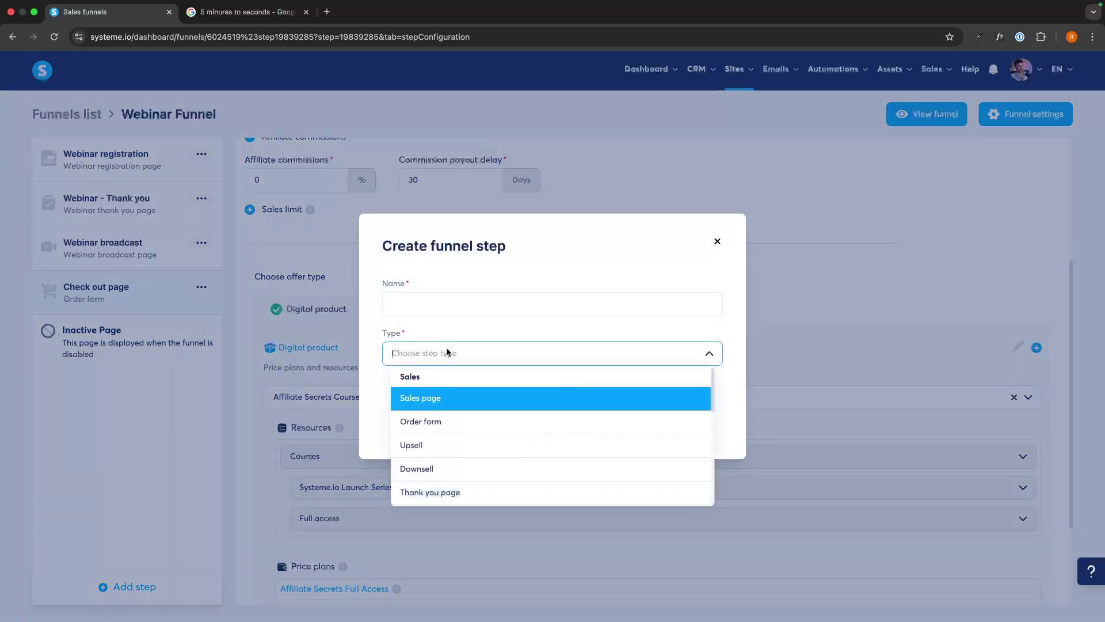
{"action": "left_click", "coordinate": [462, 491]}
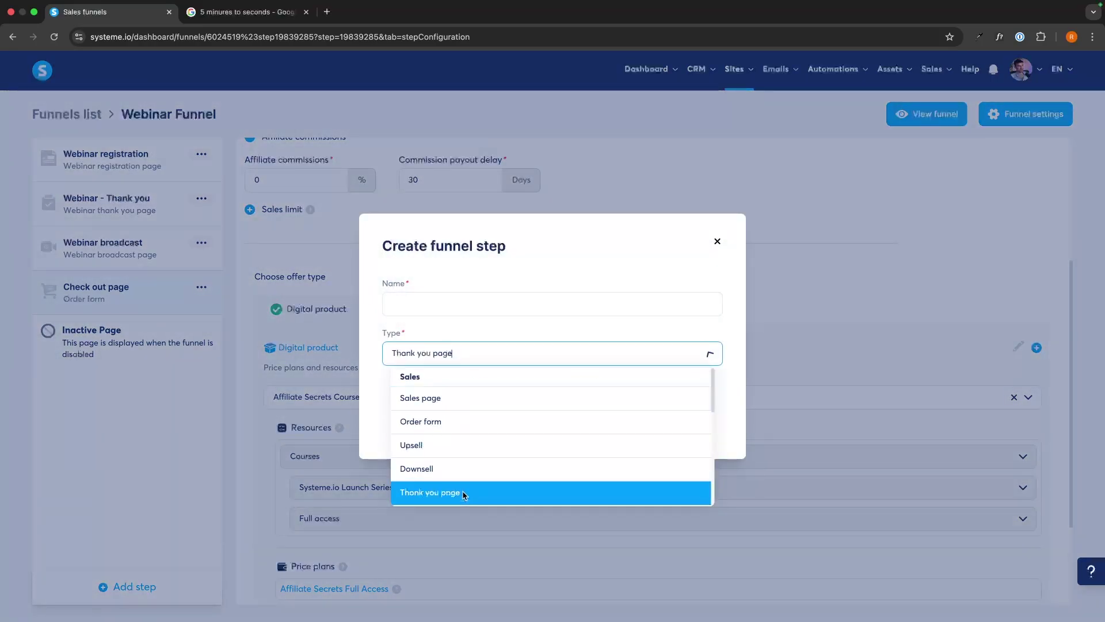
{"action": "left_click", "coordinate": [497, 309]}
{"action": "type", "text": "Thank yo"}
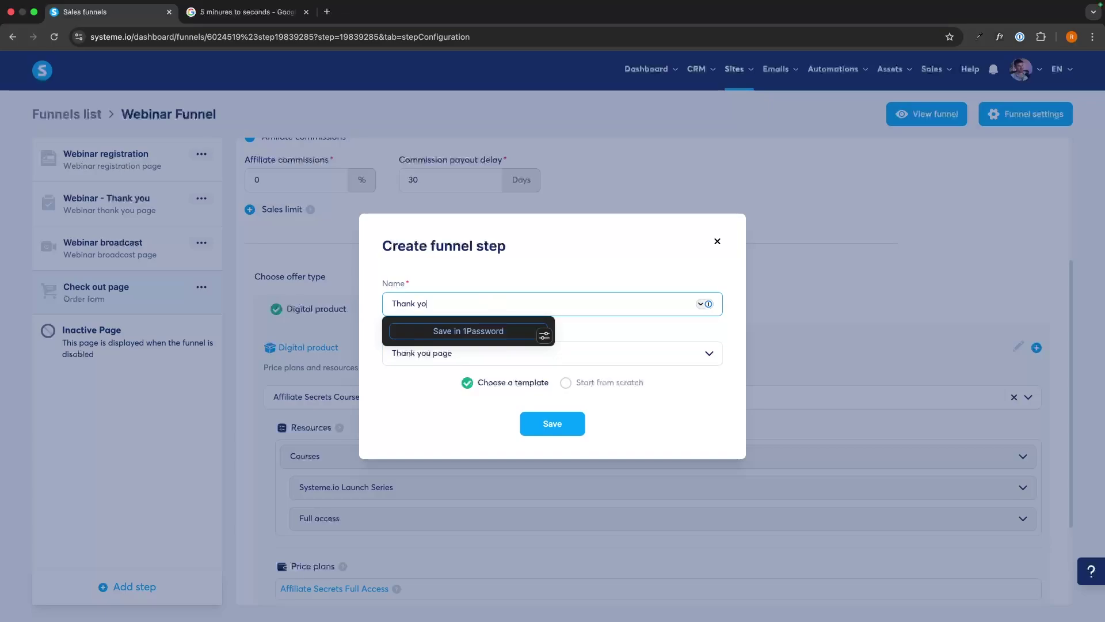
{"action": "type", "text": "u"}
{"action": "left_click", "coordinate": [553, 423]}
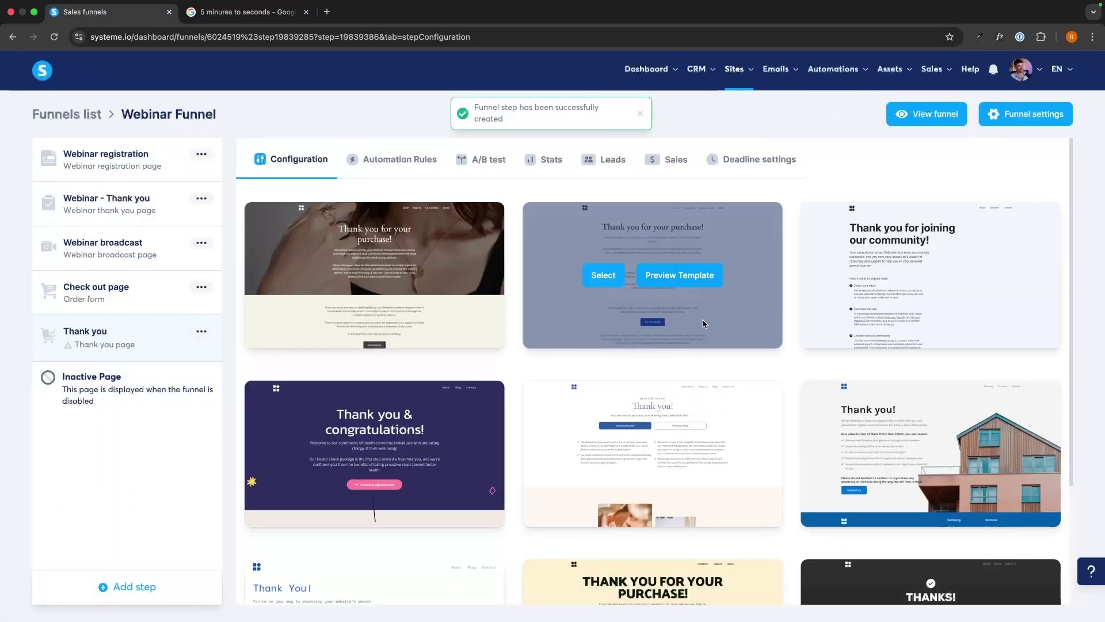
Apply the 'Thank you for your purchase' template and open the page in the editor
{"action": "scroll", "coordinate": [703, 322], "scroll_direction": "down", "scroll_amount": 3}
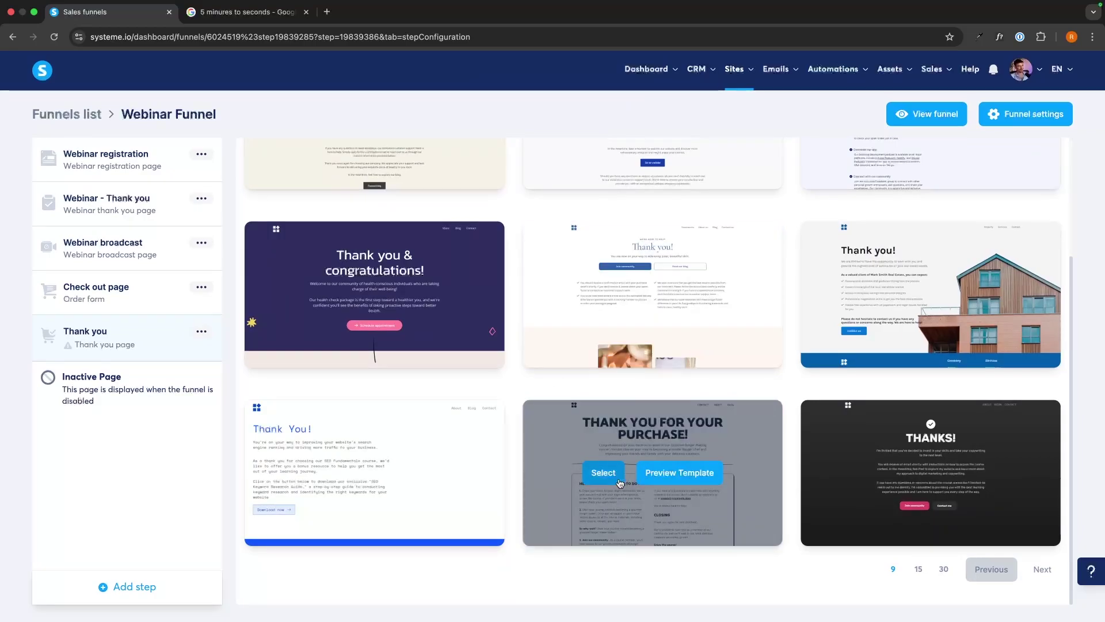
{"action": "left_click", "coordinate": [618, 482]}
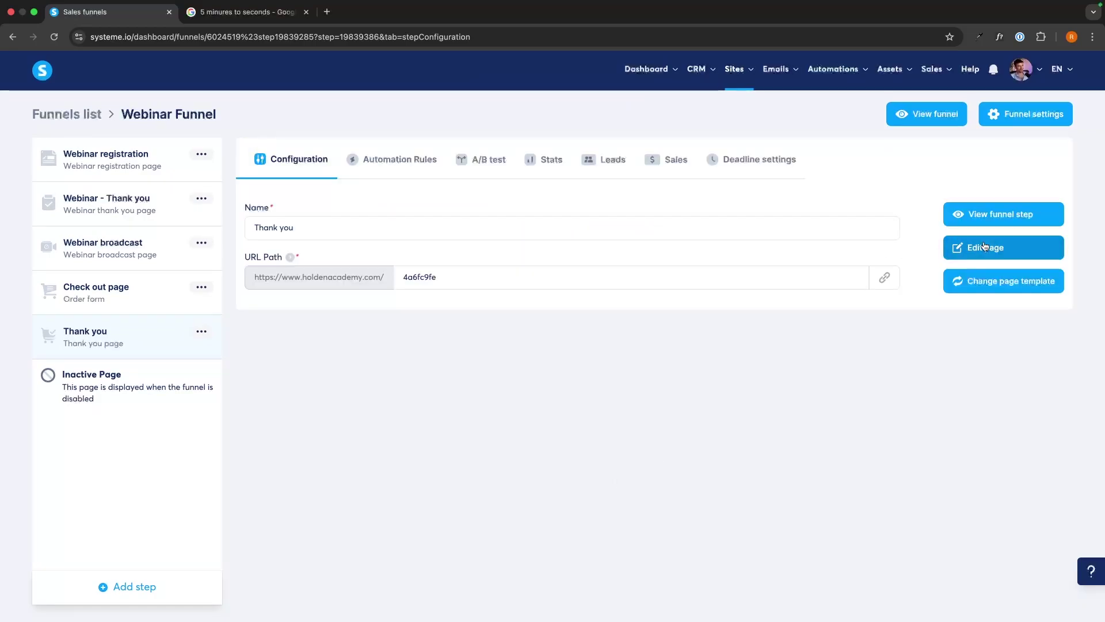
{"action": "left_click", "coordinate": [985, 247]}
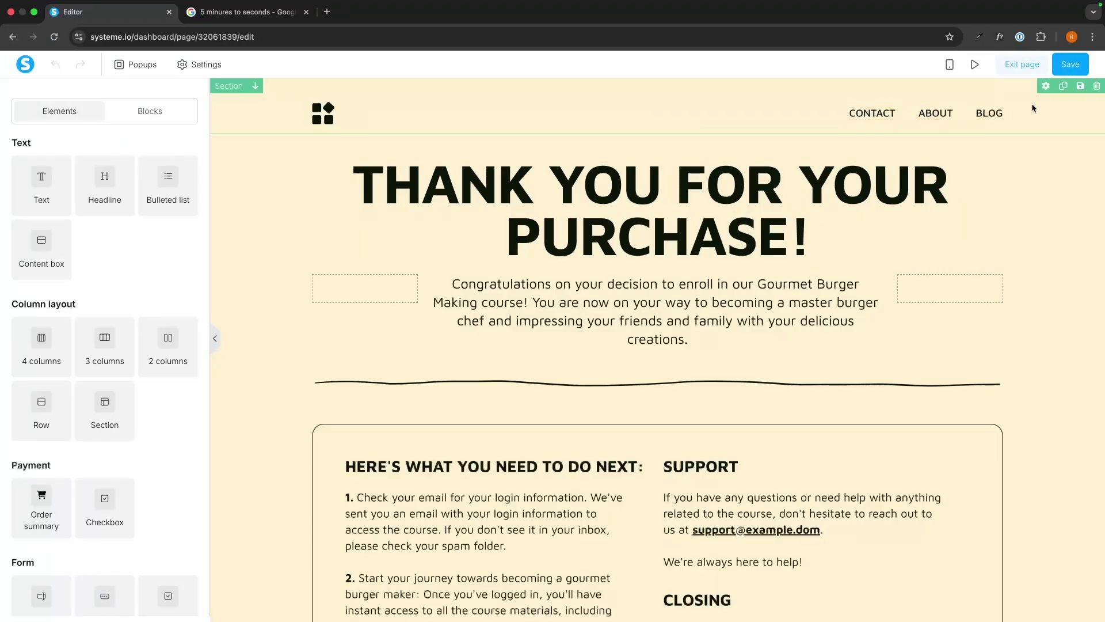
Remove the top header and replace 'our Gourmet Burger Making' with 'the Affiliate Secrets Course'
{"action": "left_click", "coordinate": [1097, 85]}
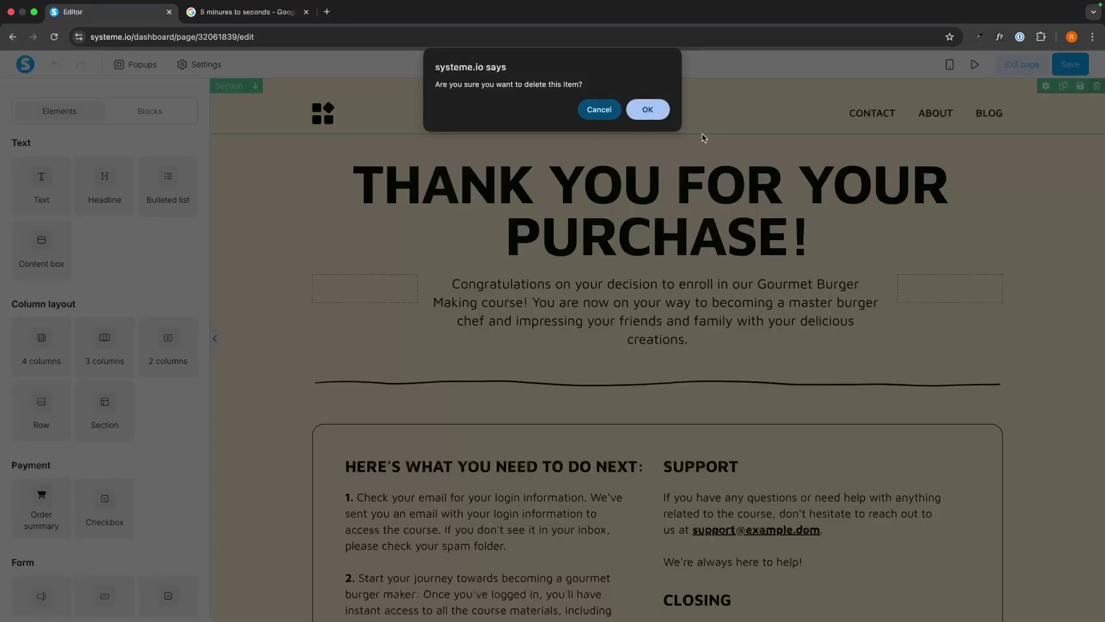
{"action": "left_click", "coordinate": [661, 110]}
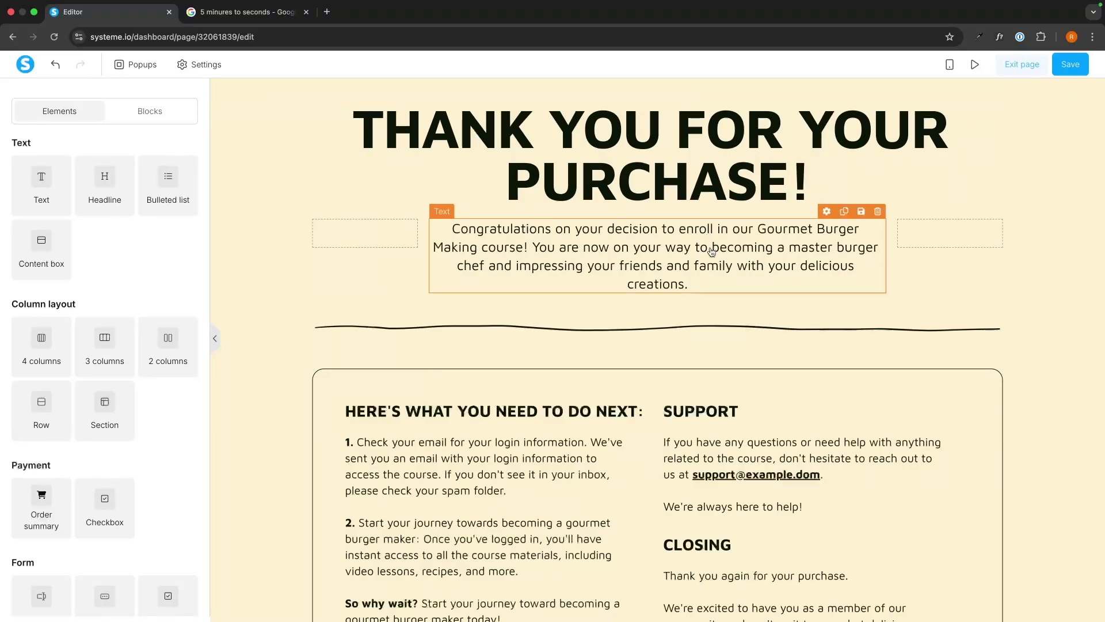
{"action": "left_click", "coordinate": [701, 281]}
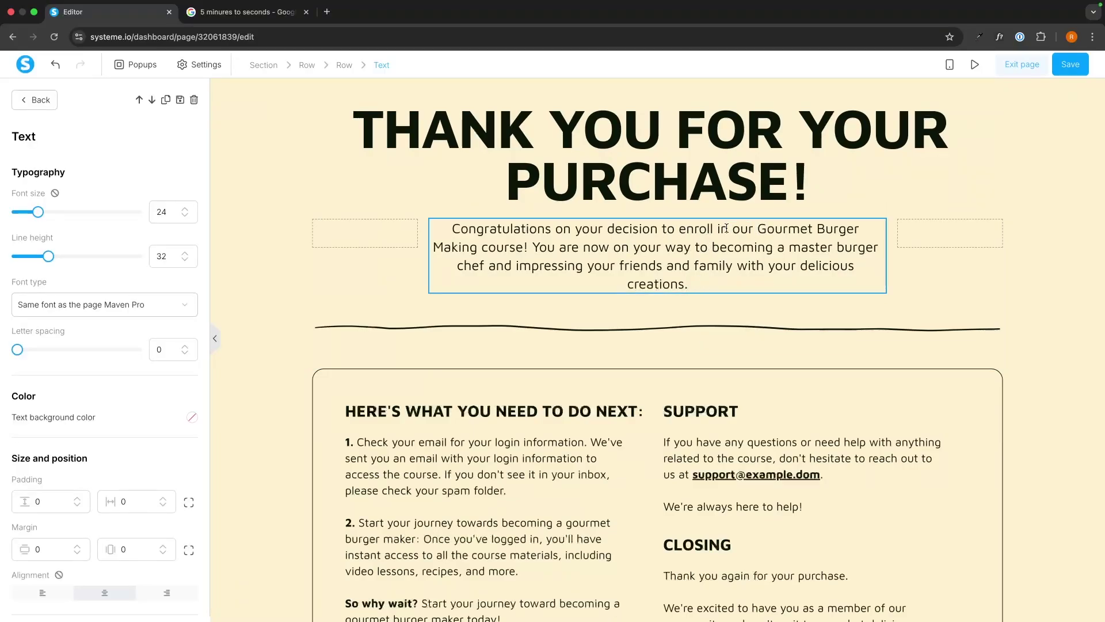
{"action": "left_click_drag", "start_coordinate": [736, 229], "coordinate": [477, 246]}
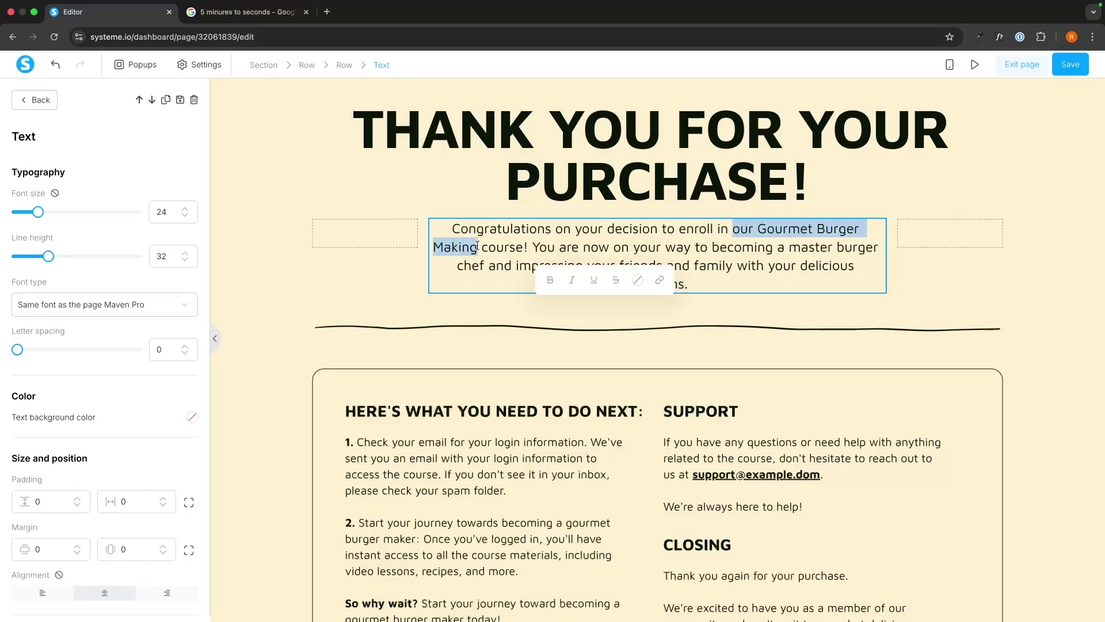
{"action": "type", "text": "the Affiliate"}
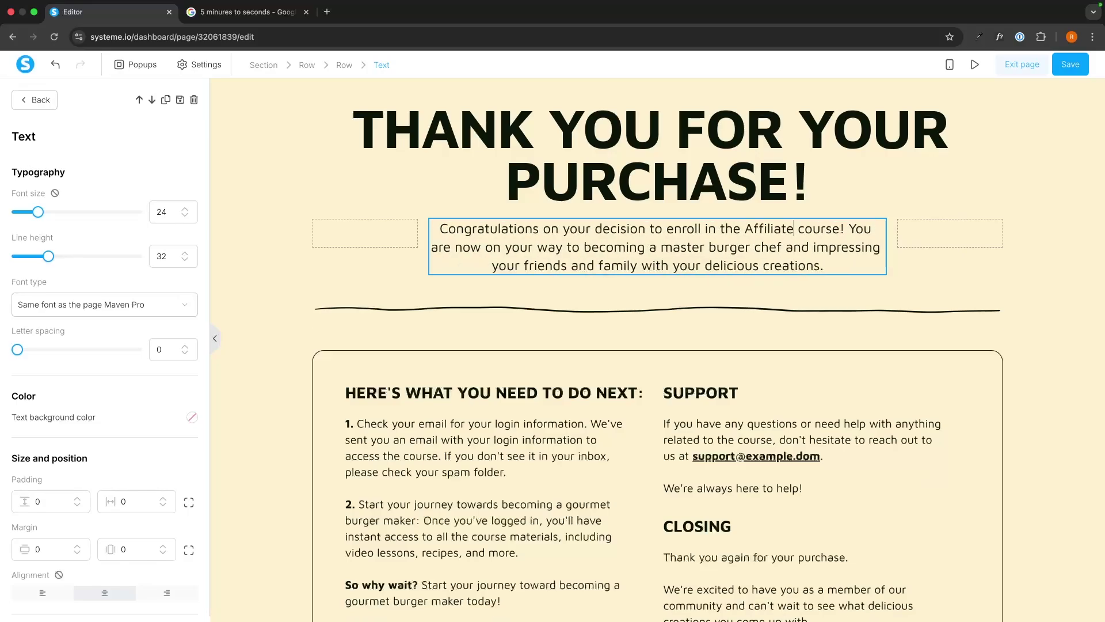
{"action": "type", "text": " Secte"}
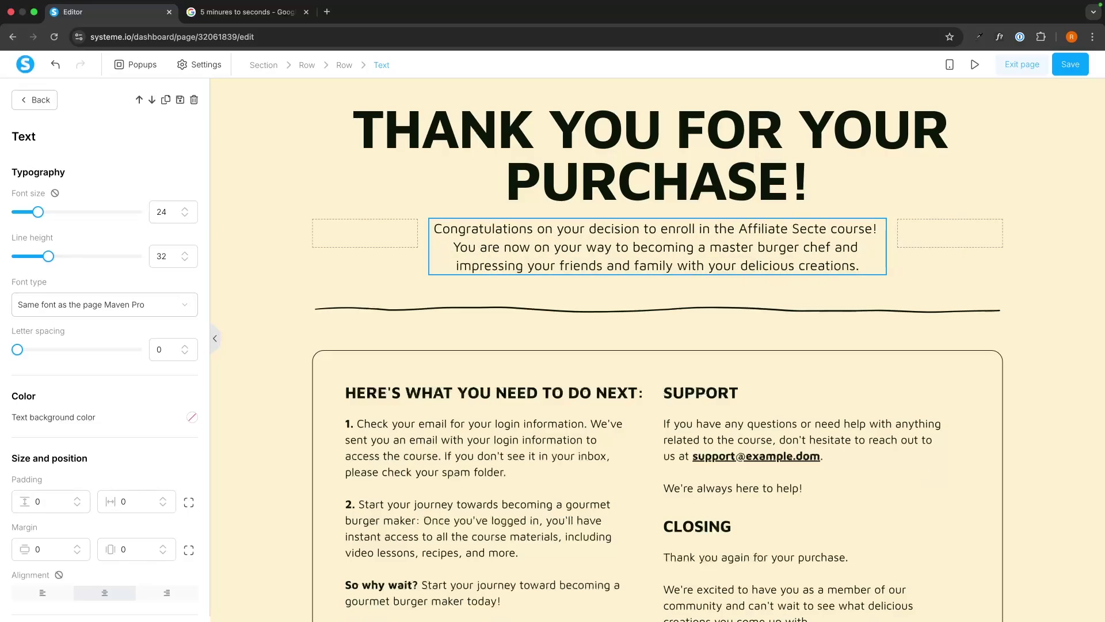
{"action": "key", "text": "BackSpace"}
{"action": "key", "text": "BackSpace"}
{"action": "type", "text": "rets Course"}
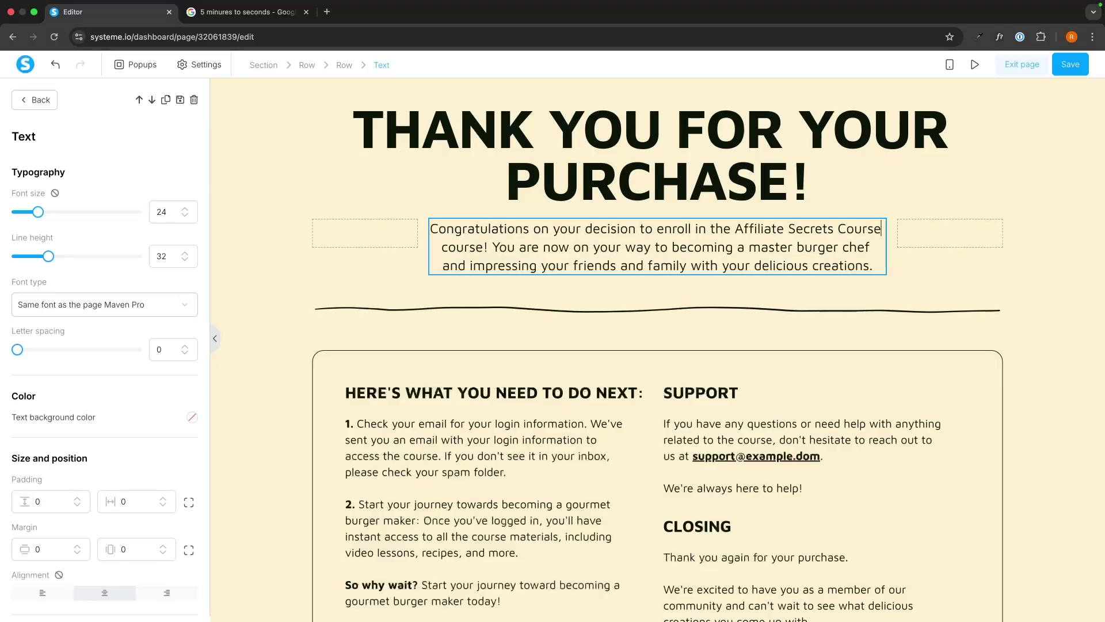
{"action": "left_click", "coordinate": [406, 291]}
Review the lower sections and JOIN COMMUNITY button, then exit the page editor
{"action": "scroll", "coordinate": [406, 290], "scroll_direction": "down", "scroll_amount": 3}
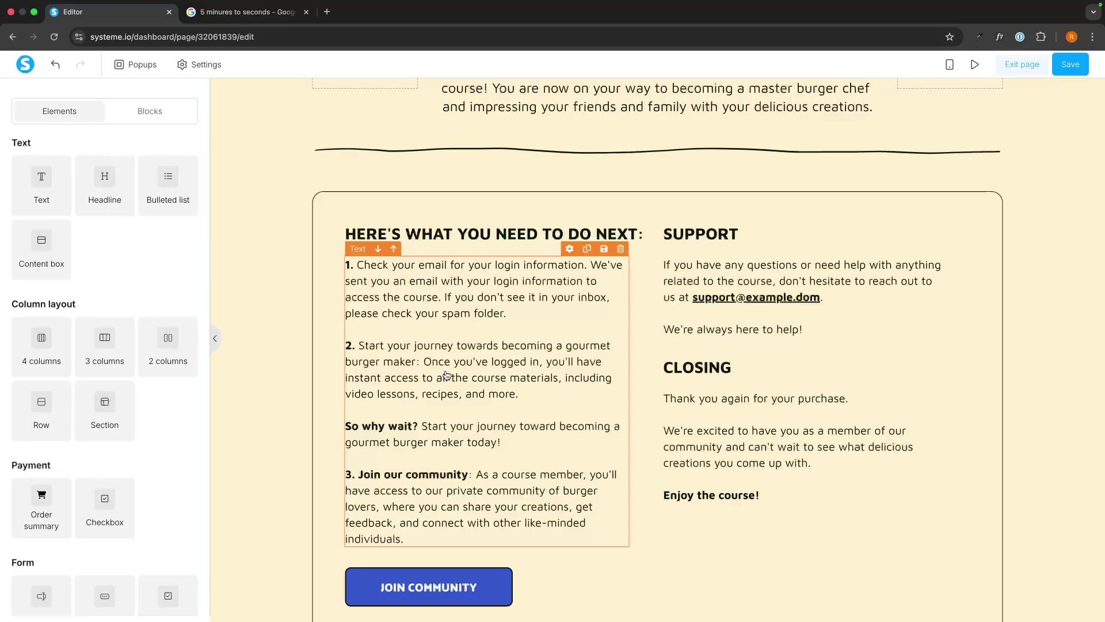
{"action": "scroll", "coordinate": [447, 375], "scroll_direction": "down", "scroll_amount": 3}
{"action": "left_click", "coordinate": [481, 431]}
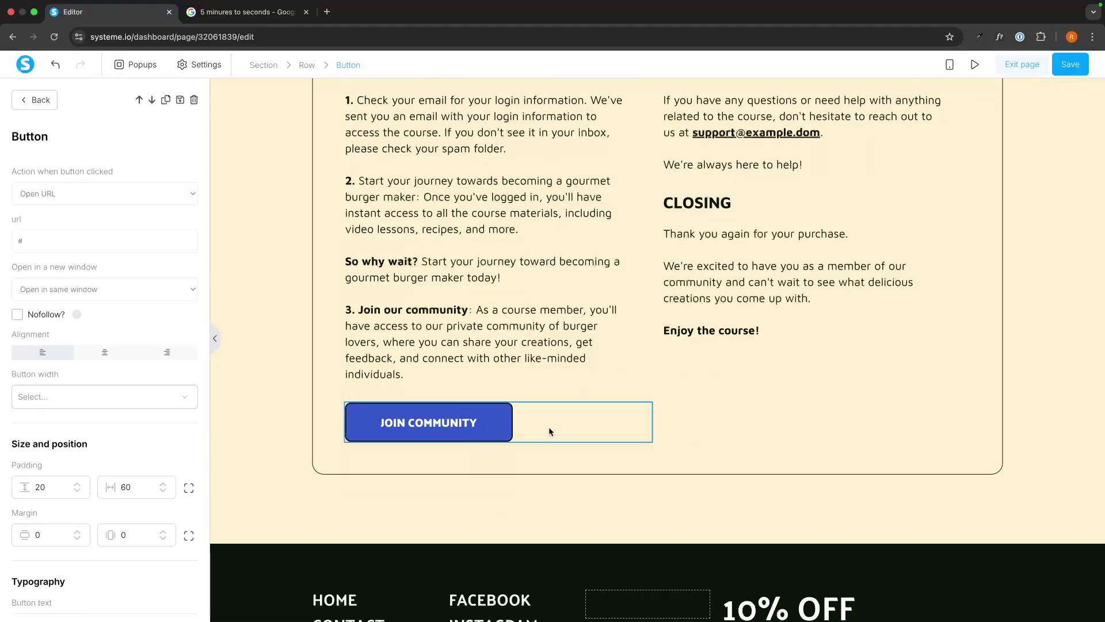
{"action": "left_click", "coordinate": [578, 444]}
{"action": "scroll", "coordinate": [578, 443], "scroll_direction": "up", "scroll_amount": 6}
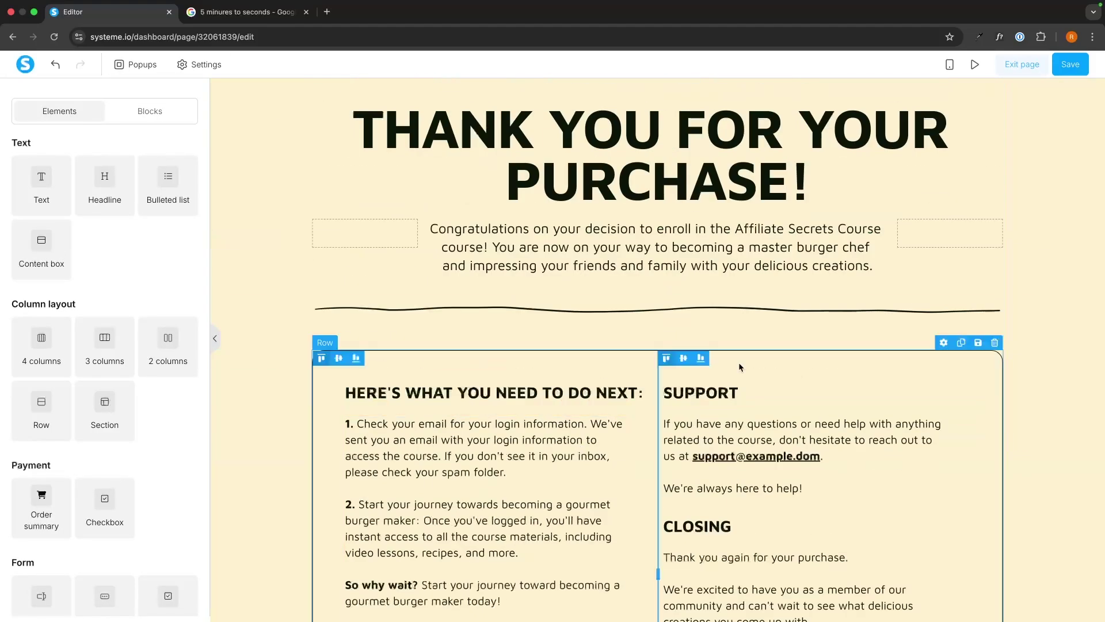
{"action": "left_click", "coordinate": [1042, 69]}
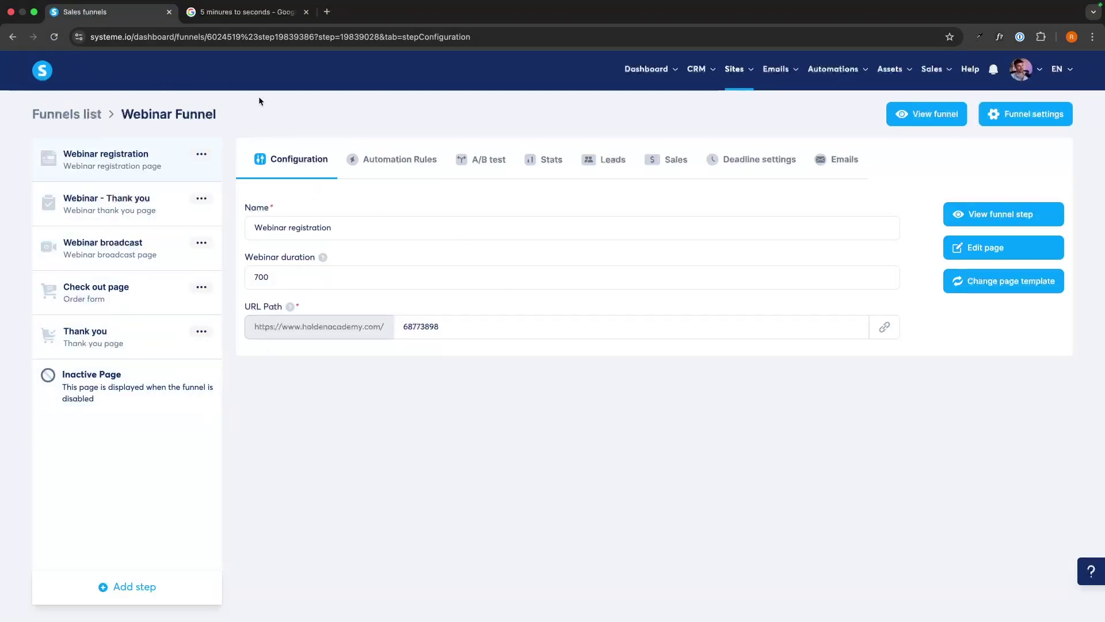
Set the Webinar registration step's URL path to 'webinar' and open its link in a new tab
{"action": "left_click_drag", "start_coordinate": [242, 301], "coordinate": [283, 305]}
{"action": "left_click", "coordinate": [452, 323]}
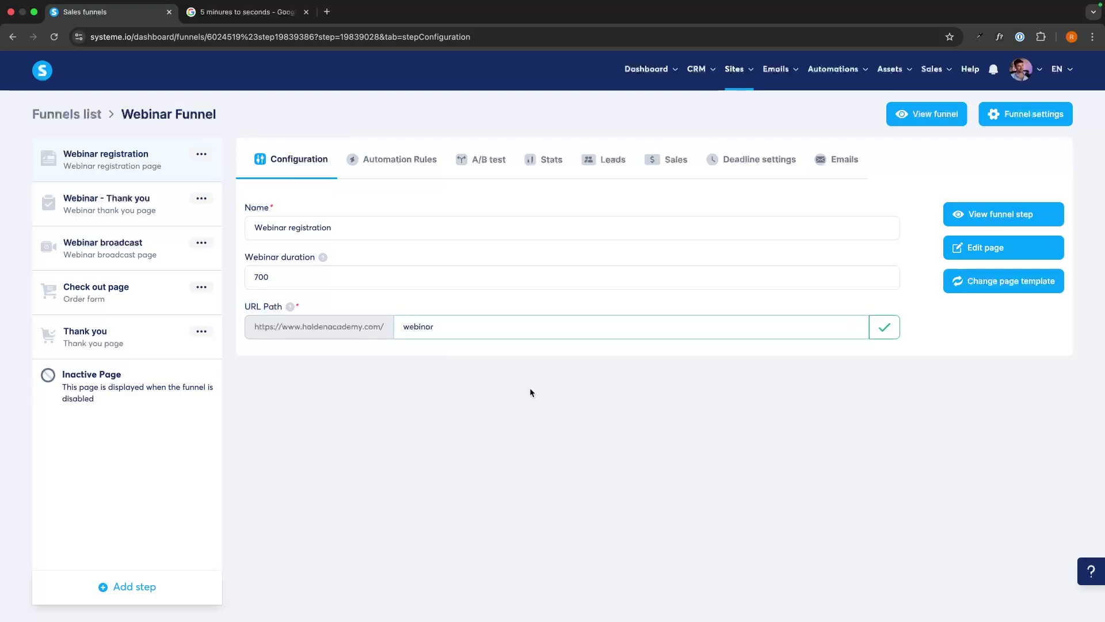
{"action": "left_click", "coordinate": [890, 327]}
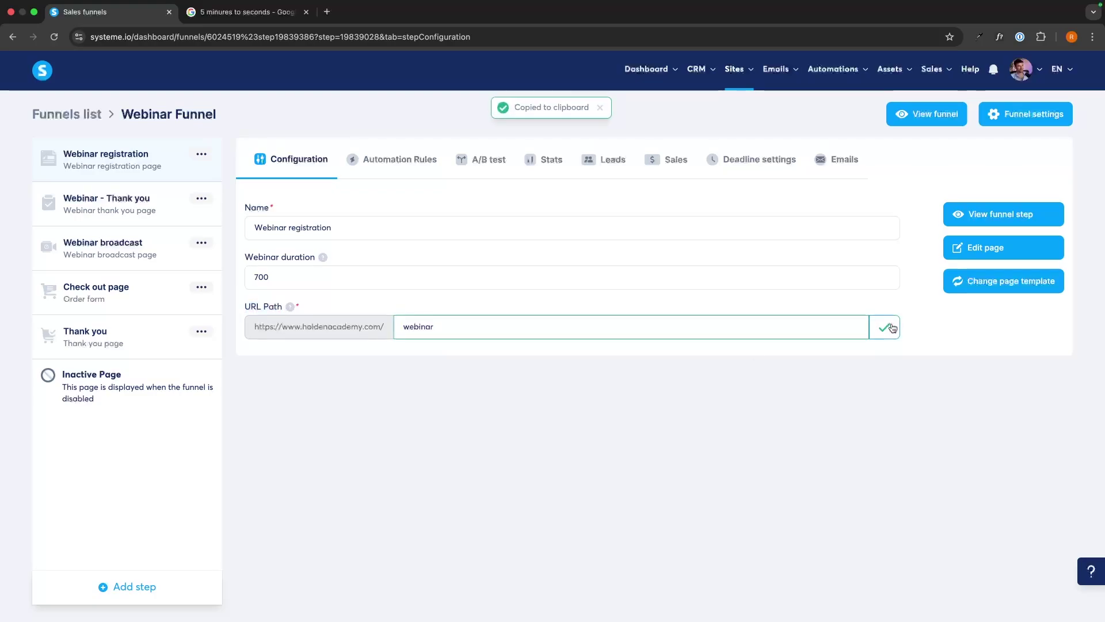
{"action": "left_click", "coordinate": [327, 12]}
{"action": "key", "text": "super+v"}
Load the live registration page, keep Thursday, August 7, 2025, and reload it
{"action": "key", "text": "Return"}
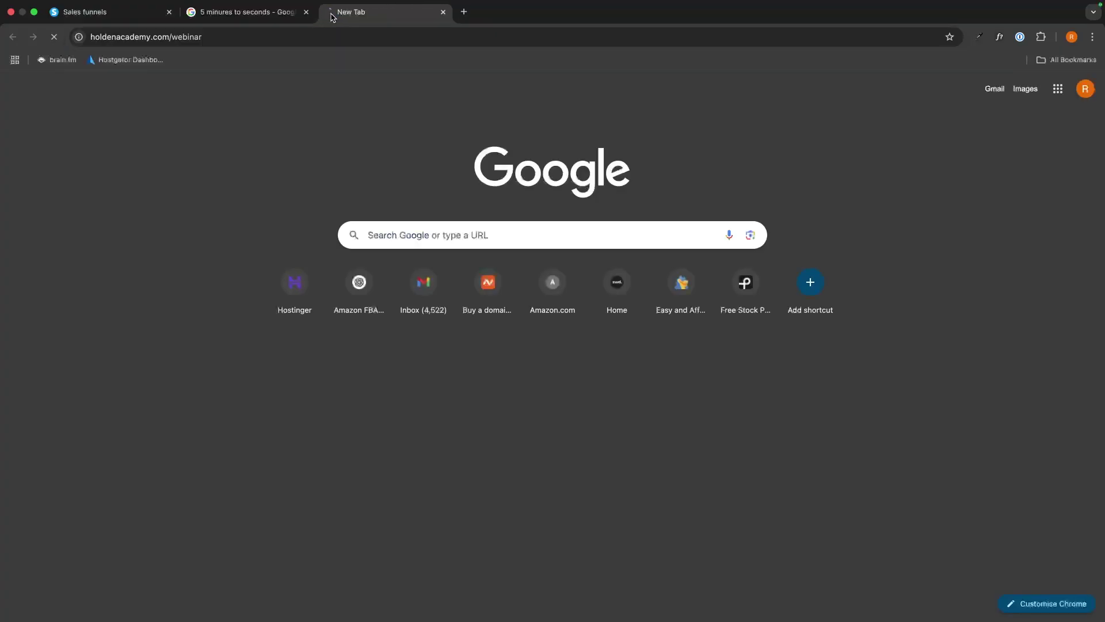
{"action": "scroll", "coordinate": [518, 259], "scroll_direction": "down", "scroll_amount": 5}
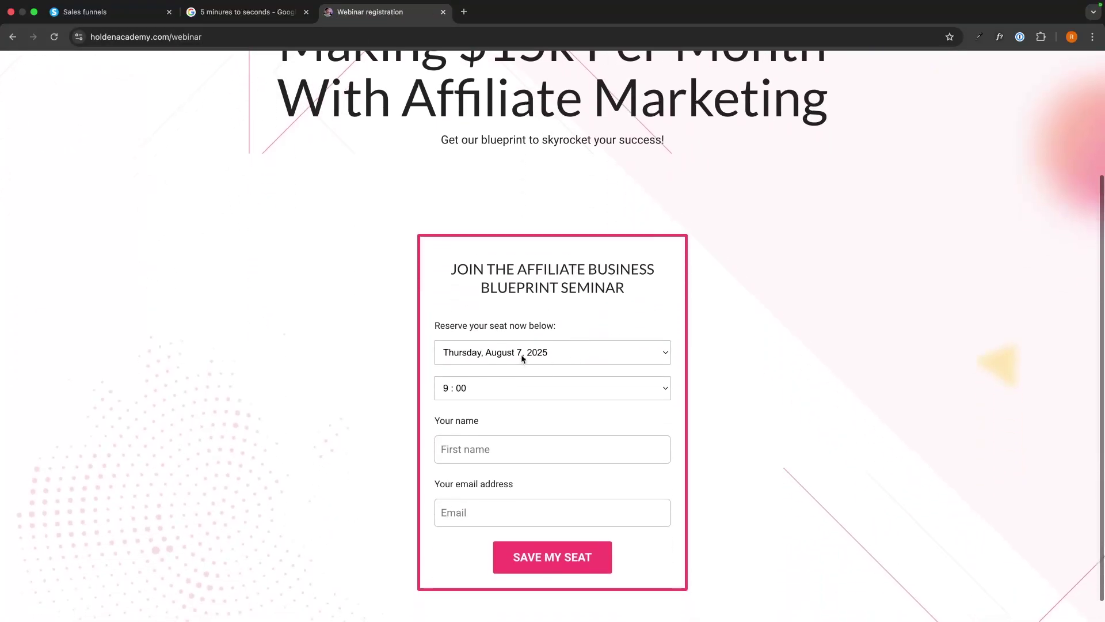
{"action": "scroll", "coordinate": [544, 327], "scroll_direction": "down", "scroll_amount": 1}
{"action": "left_click", "coordinate": [544, 326]}
{"action": "left_click", "coordinate": [538, 326]}
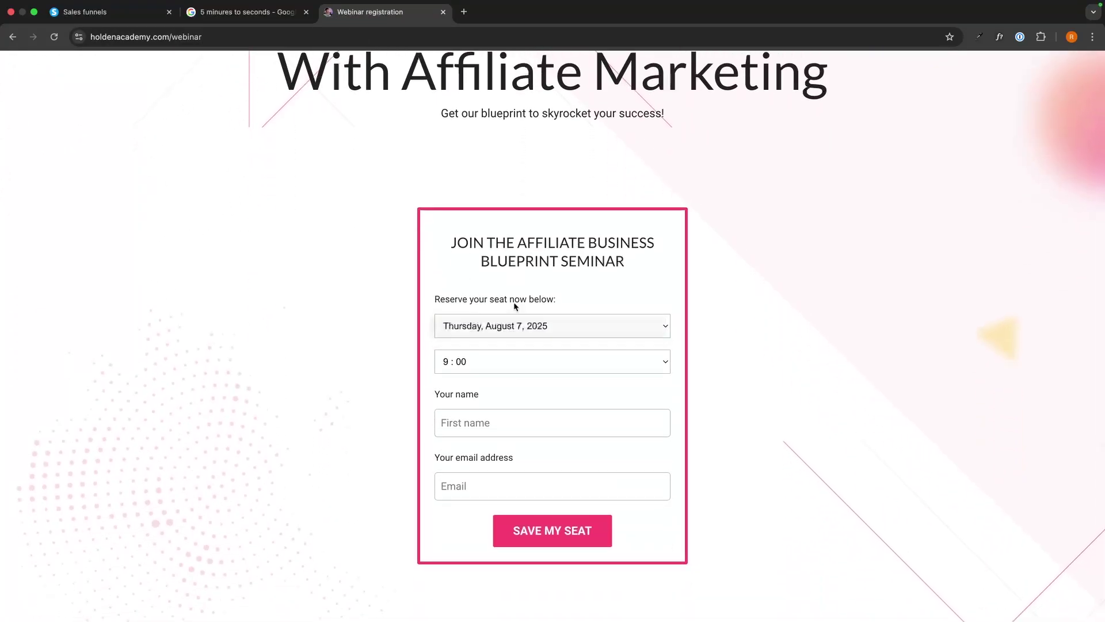
{"action": "mouse_move", "coordinate": [1037, 19]}
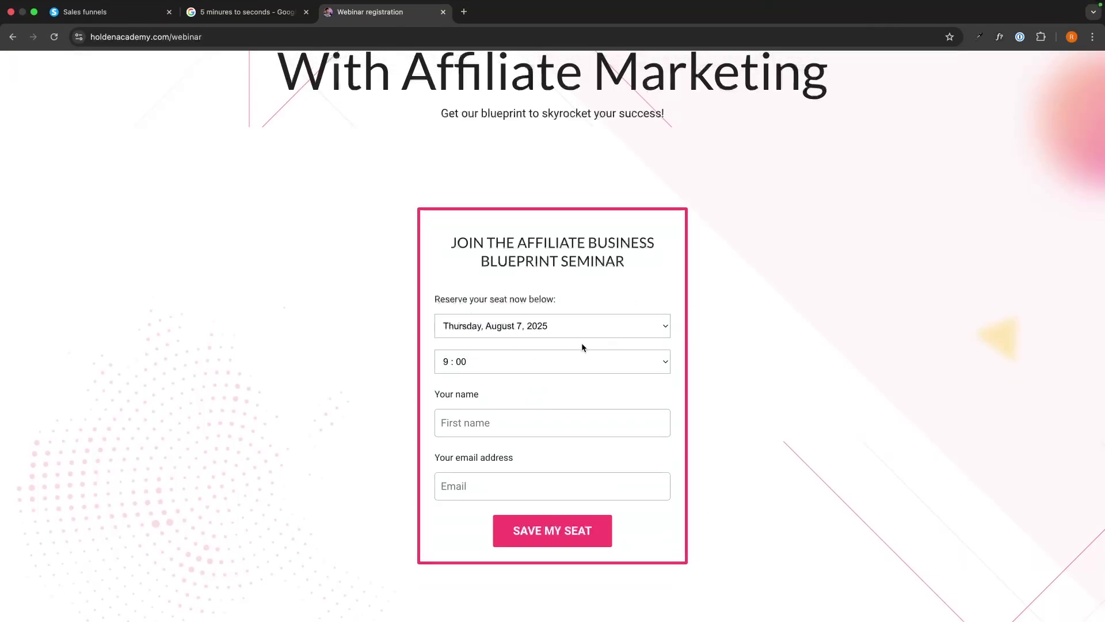
{"action": "left_click", "coordinate": [55, 37]}
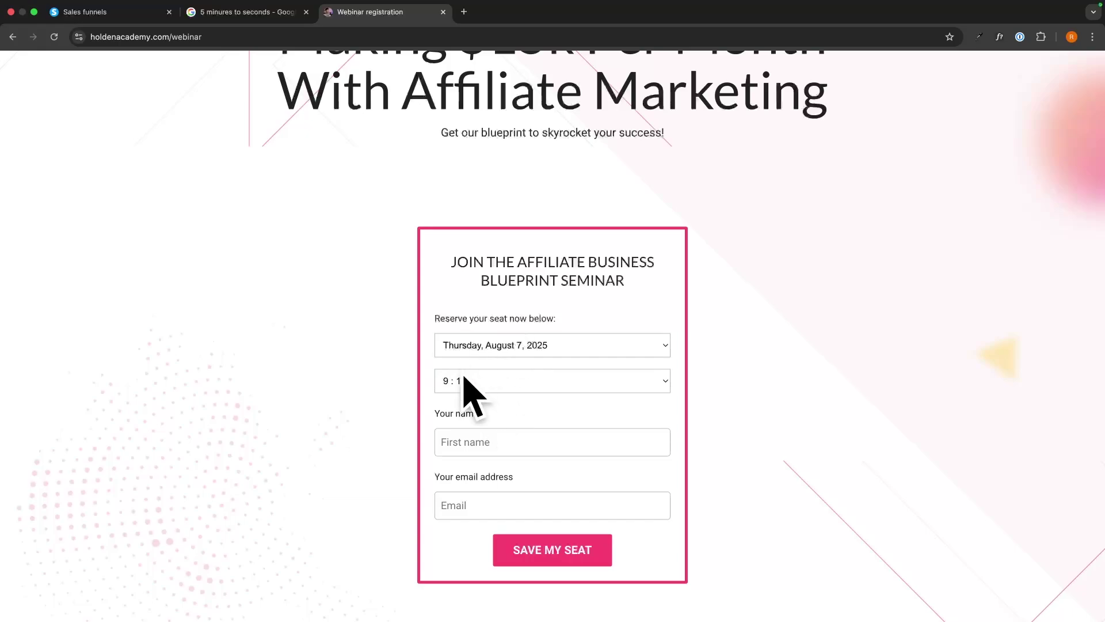
Enter the registrant's first name and email, then submit SAVE MY SEAT for the 9:15 slot
{"action": "scroll", "coordinate": [502, 379], "scroll_direction": "down", "scroll_amount": 1}
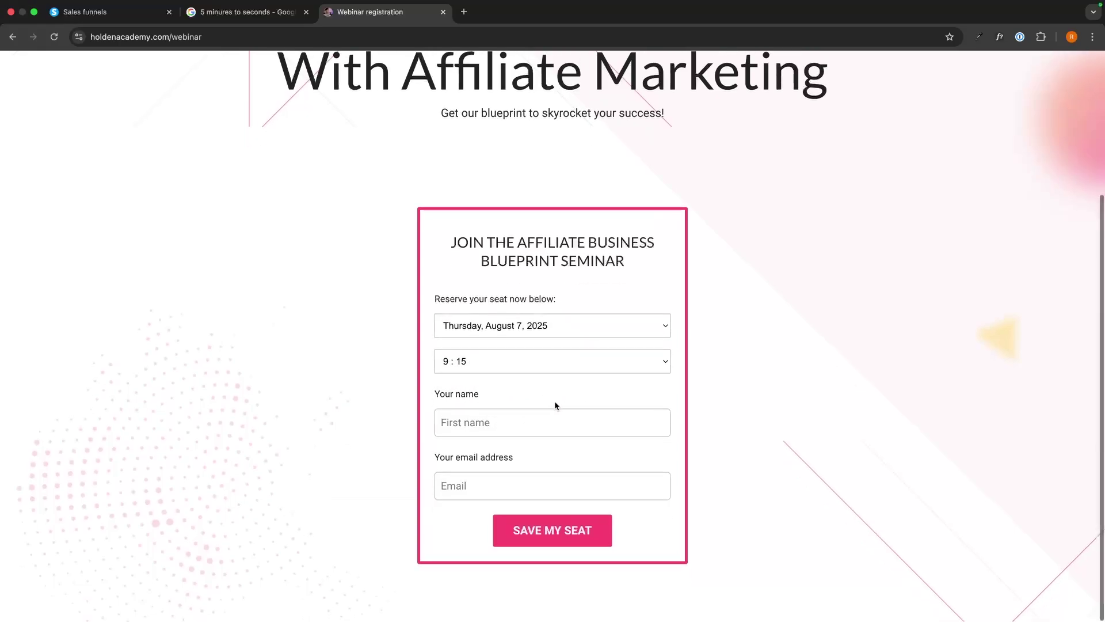
{"action": "left_click", "coordinate": [492, 415]}
{"action": "type", "text": "Riley"}
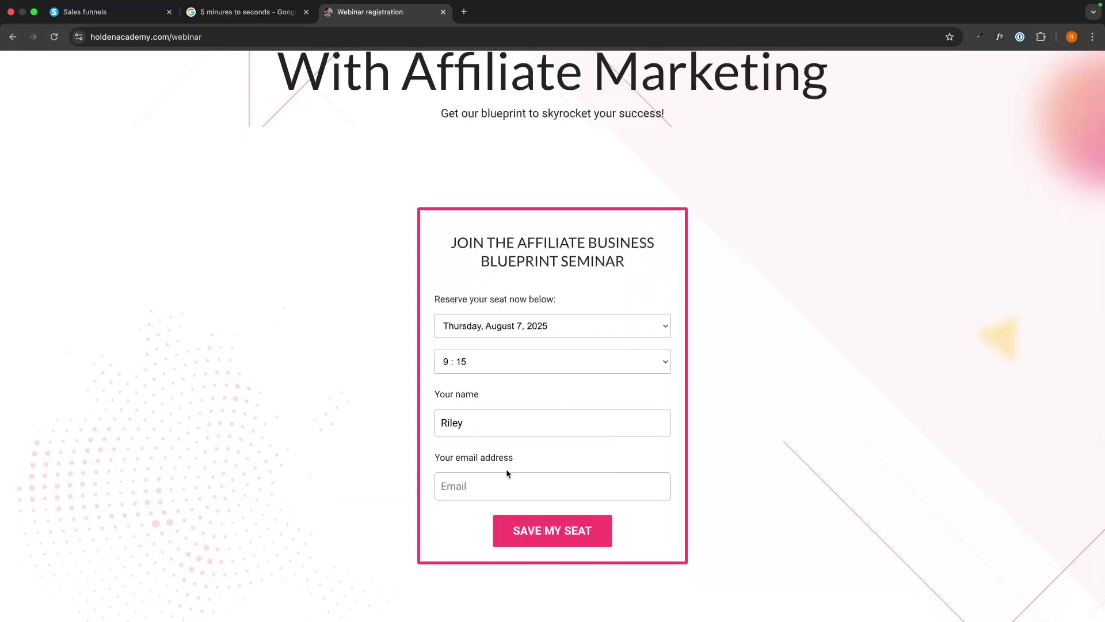
{"action": "left_click", "coordinate": [506, 482]}
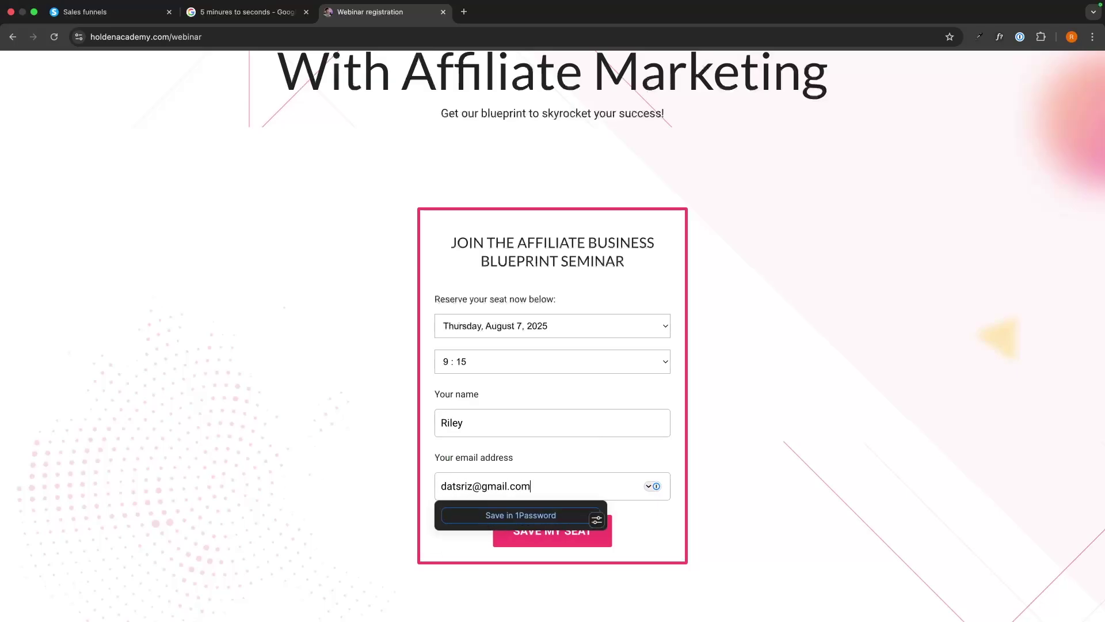
{"action": "left_click", "coordinate": [714, 452]}
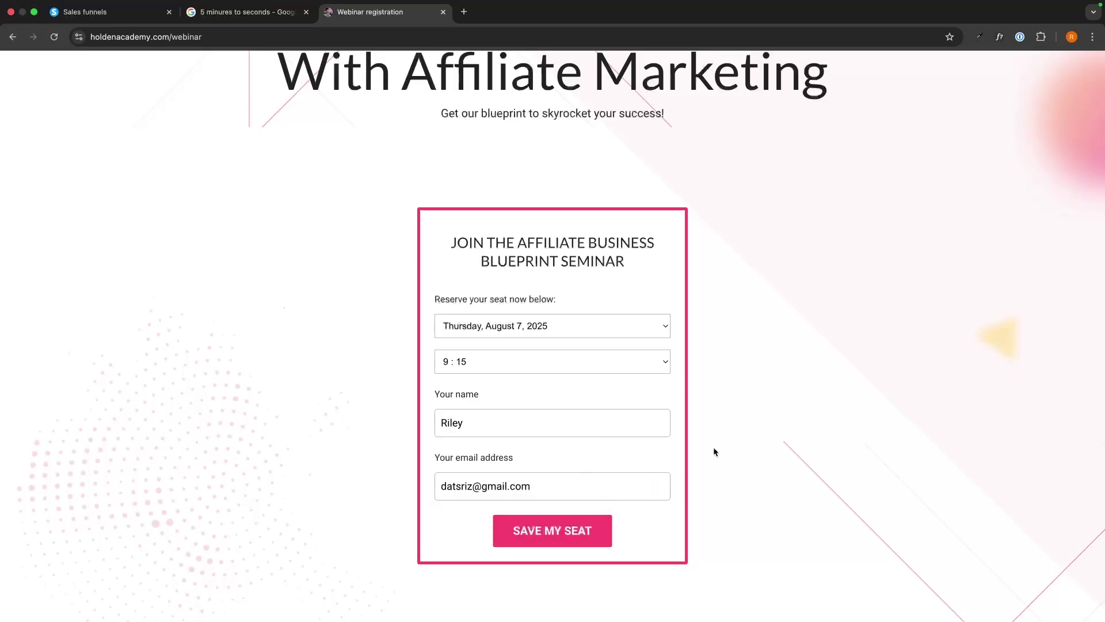
{"action": "left_click", "coordinate": [553, 530]}
{"action": "scroll", "coordinate": [672, 409], "scroll_direction": "down", "scroll_amount": 1}
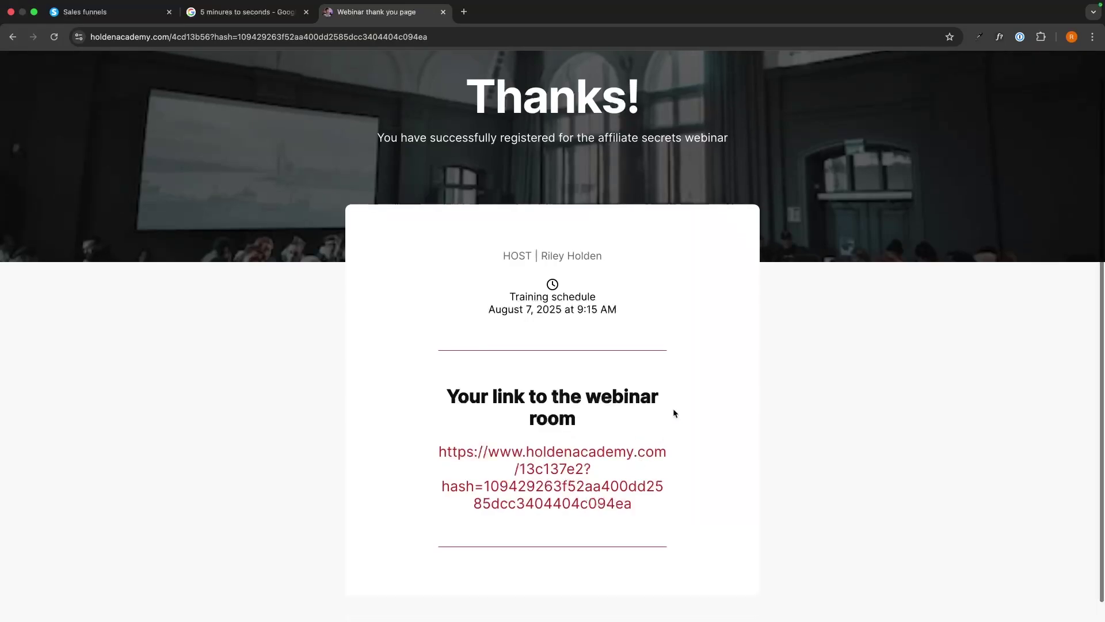
{"action": "left_click", "coordinate": [543, 470]}
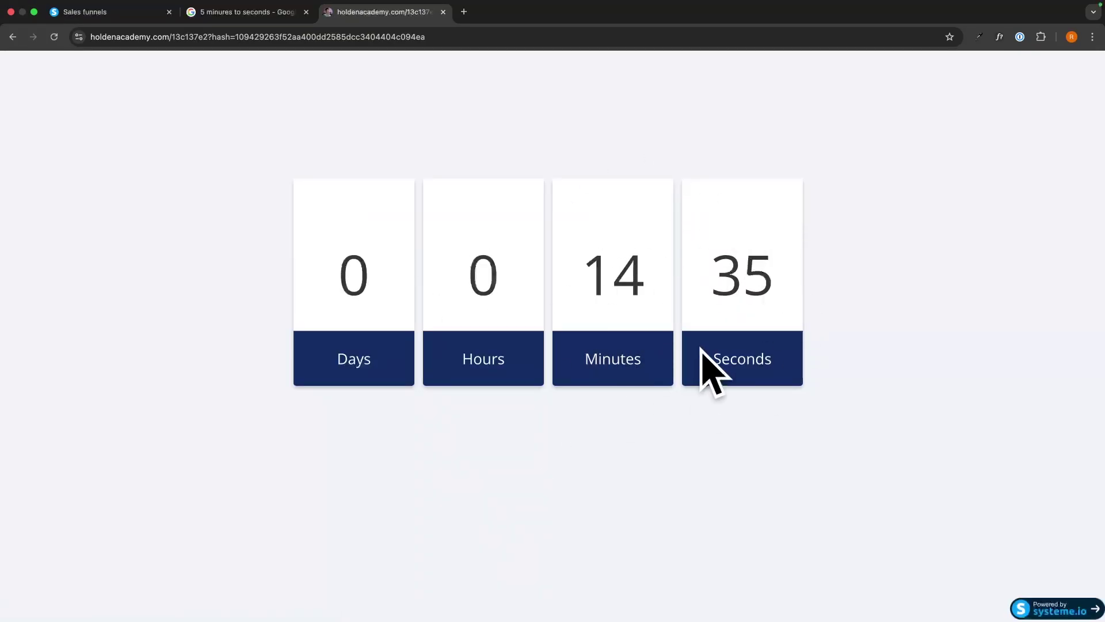
{"action": "mouse_move", "coordinate": [1092, 14]}
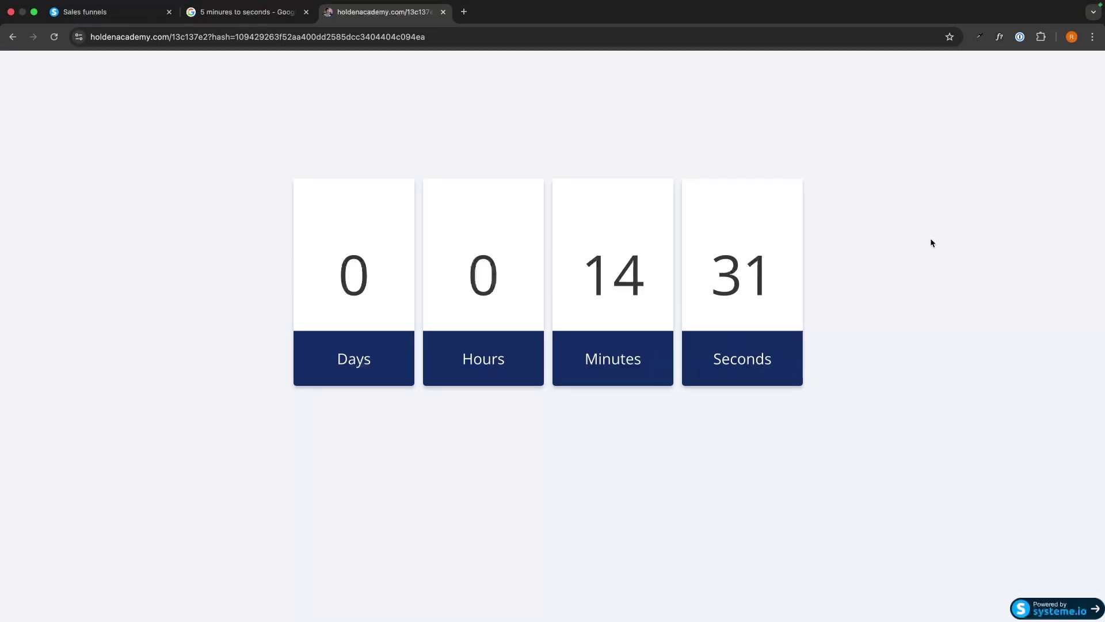
{"action": "scroll", "coordinate": [931, 240], "scroll_direction": "left", "scroll_amount": 5}
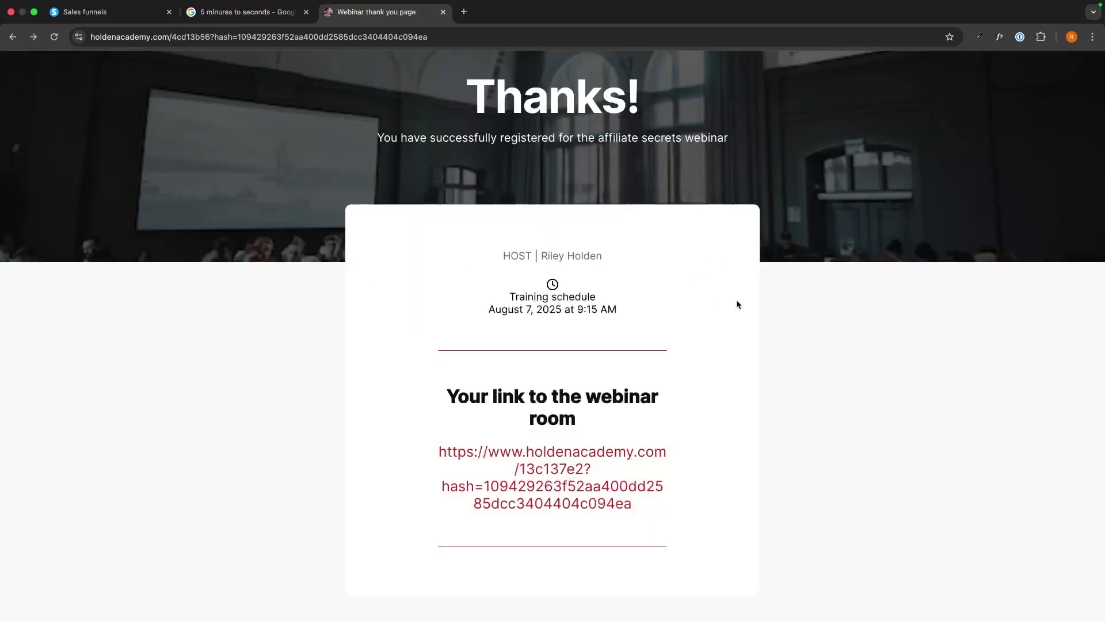